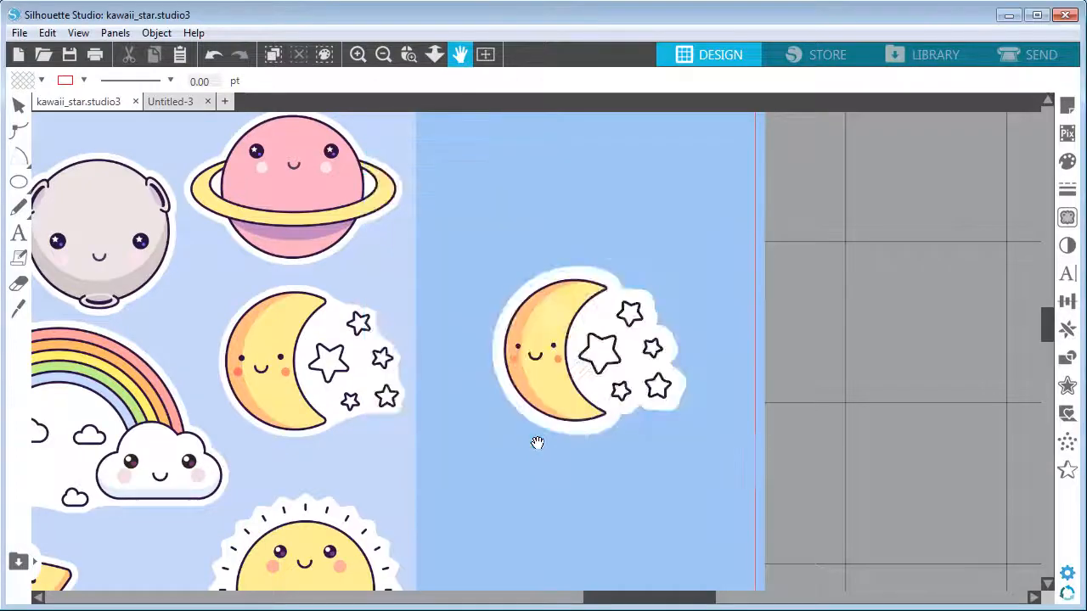
# Step: Examine the separate moon-and-stars sticker beside the Kawaii Weather sheet and the overall sheet layout
pyautogui.click(383, 54)
pyautogui.click(383, 54)
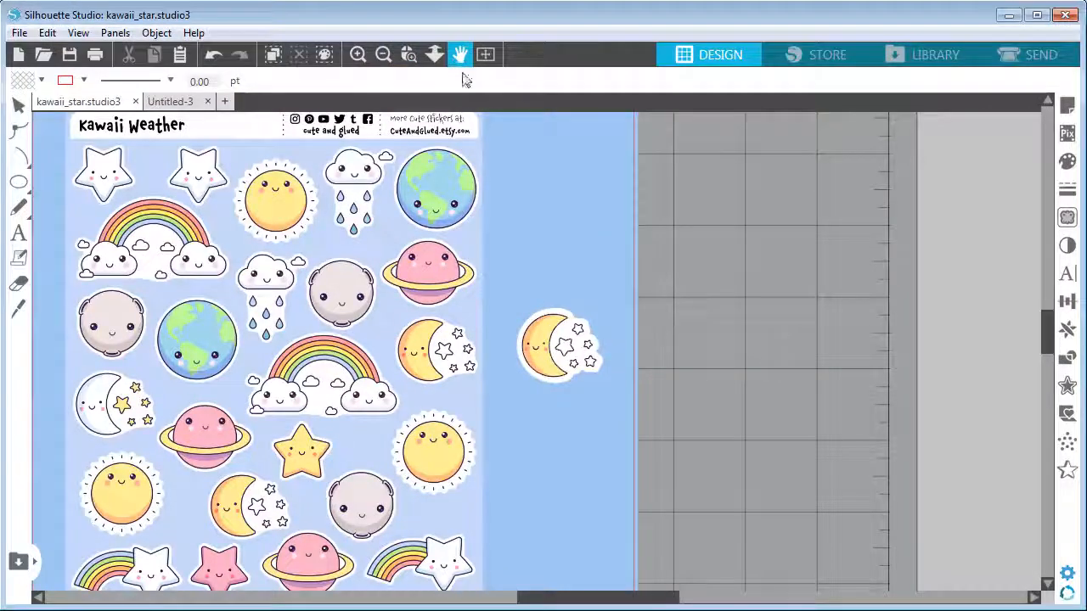
pyautogui.moveTo(529, 133); pyautogui.dragTo(605, 203)
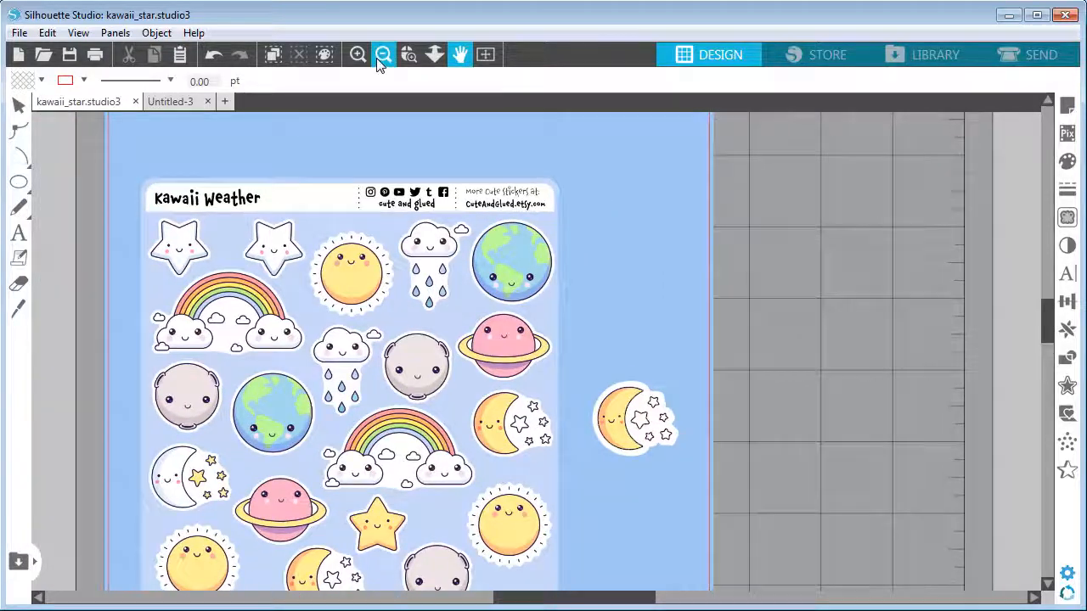
pyautogui.click(357, 54)
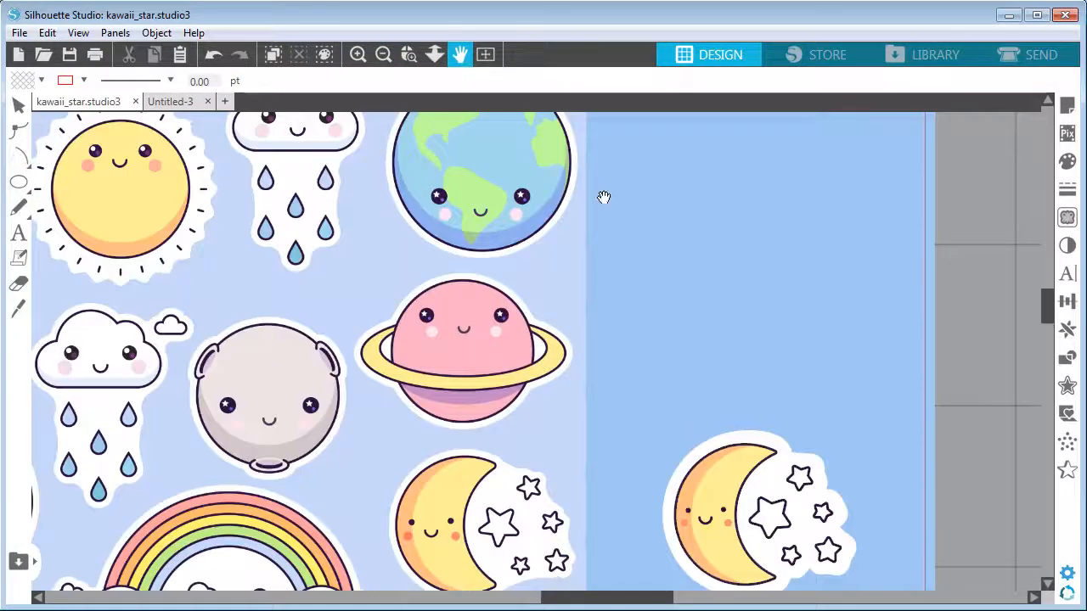
pyautogui.moveTo(612, 180); pyautogui.dragTo(704, 356)
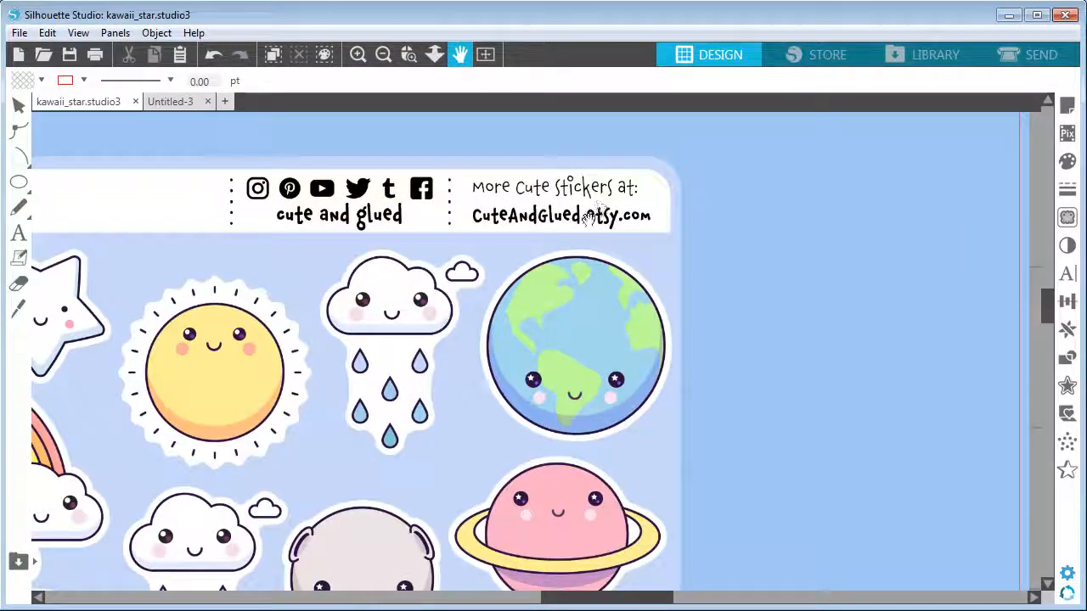
pyautogui.click(381, 54)
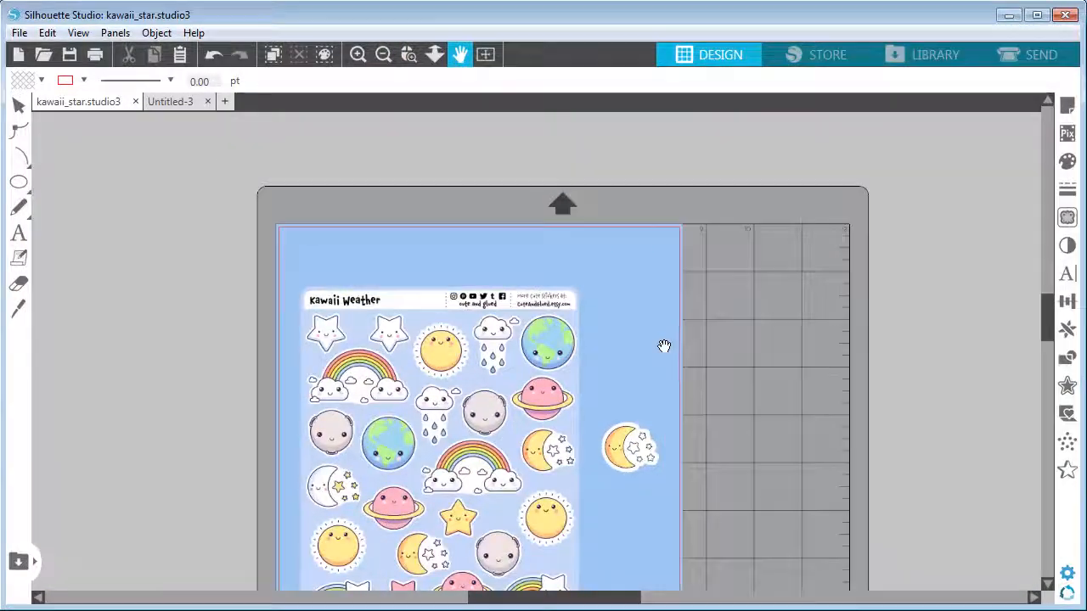
pyautogui.moveTo(664, 346); pyautogui.dragTo(612, 223)
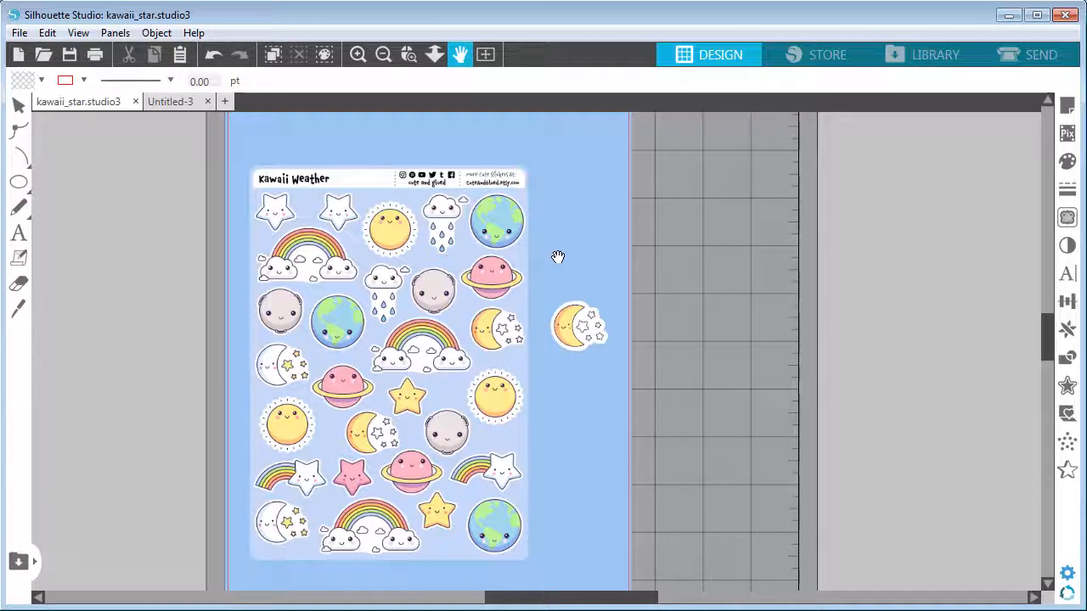
pyautogui.moveTo(572, 252); pyautogui.dragTo(582, 235)
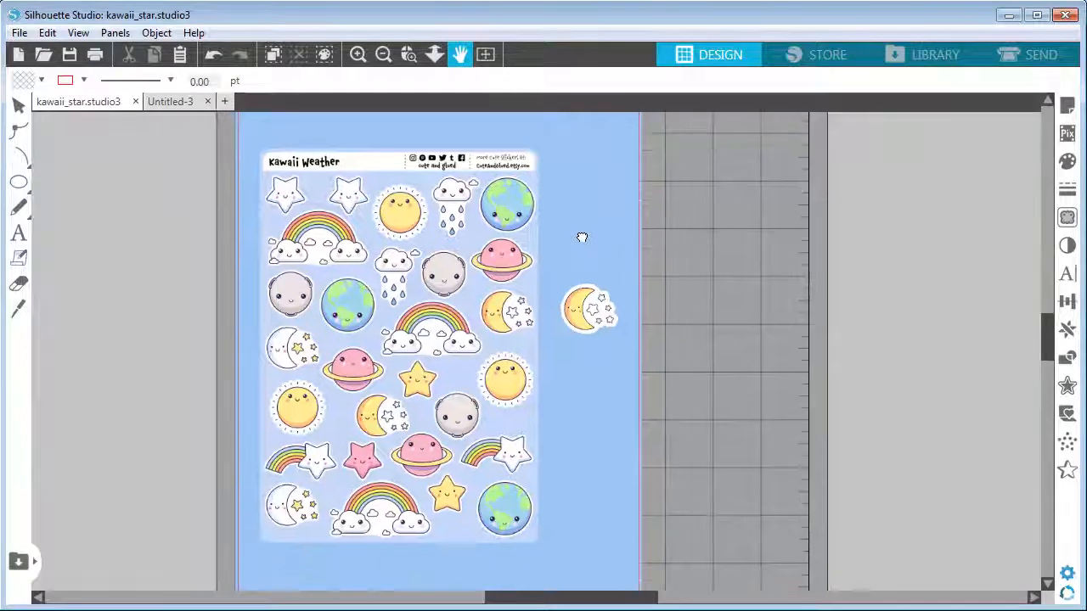
pyautogui.click(16, 107)
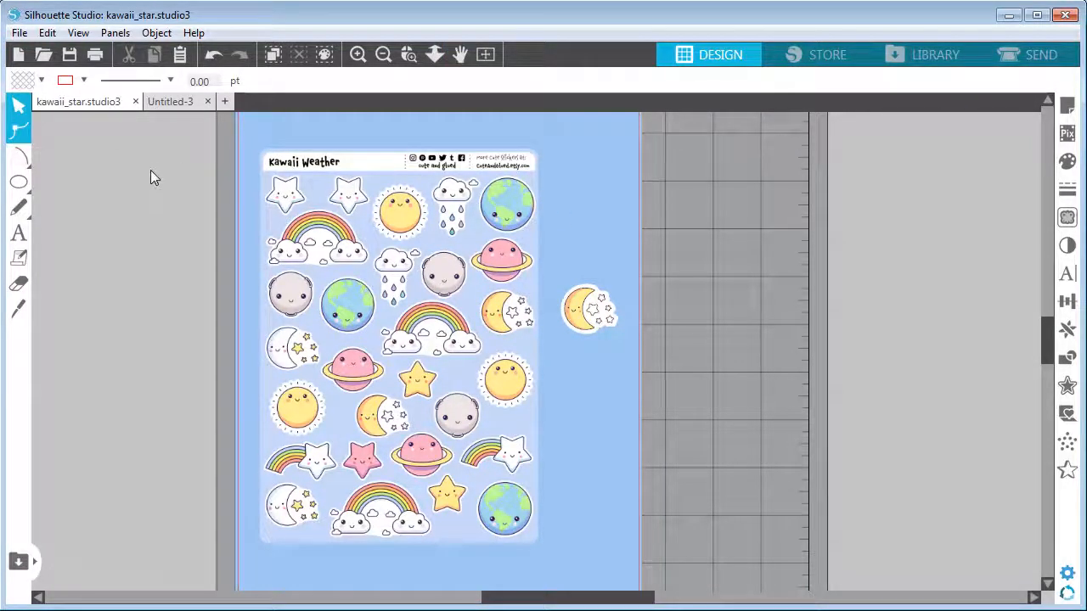
# Step: In the Untitled-3 document, draw a circle about 21.7 mm across in the empty area beside the upper crescent moon sticker
pyautogui.click(170, 101)
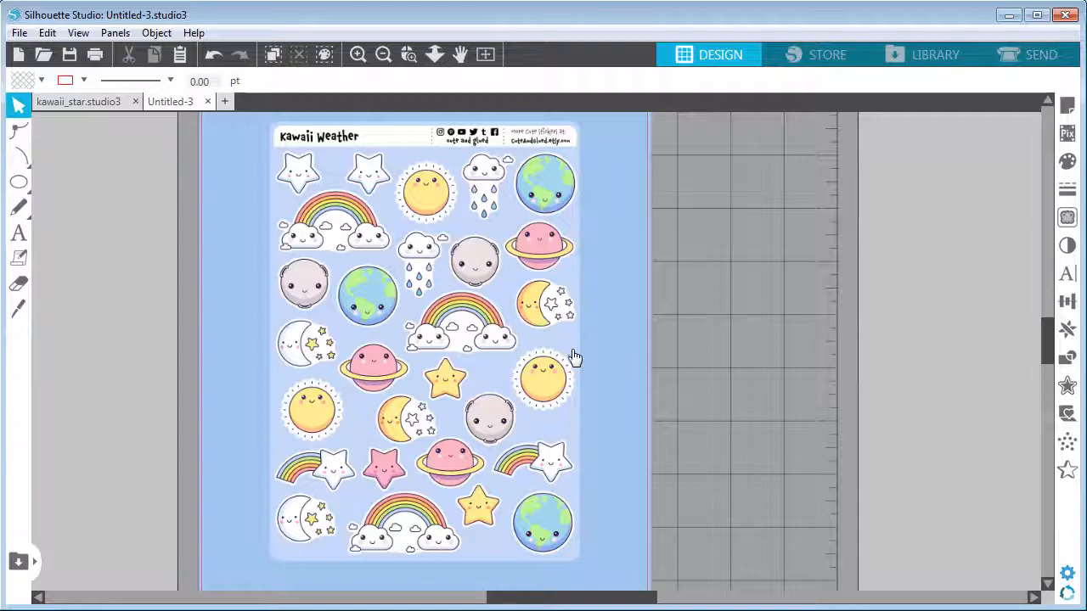
pyautogui.click(357, 53)
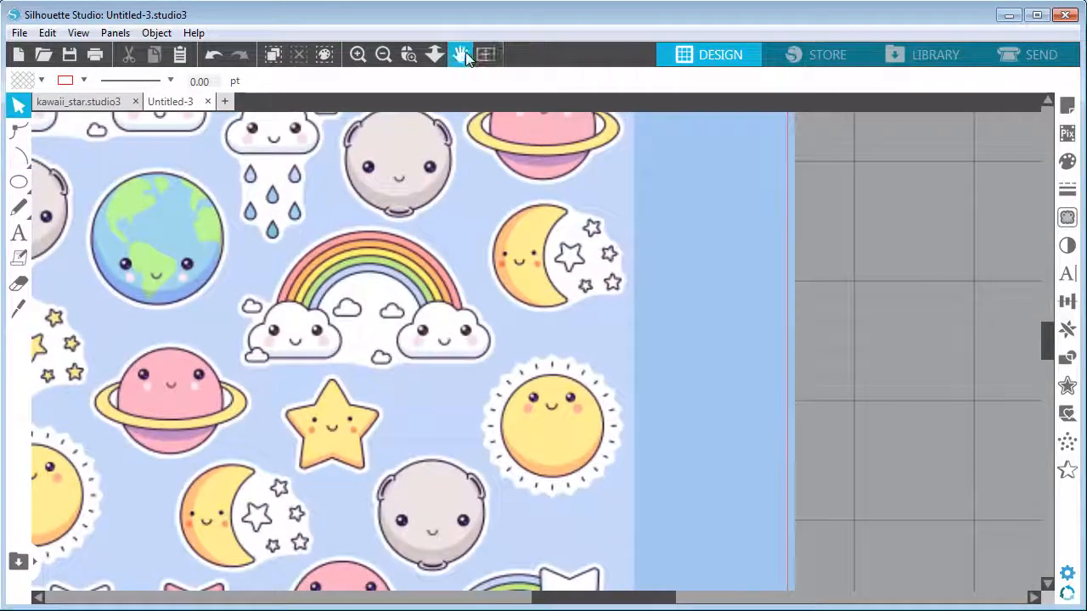
pyautogui.click(464, 56)
pyautogui.moveTo(747, 216); pyautogui.dragTo(691, 281)
pyautogui.click(363, 57)
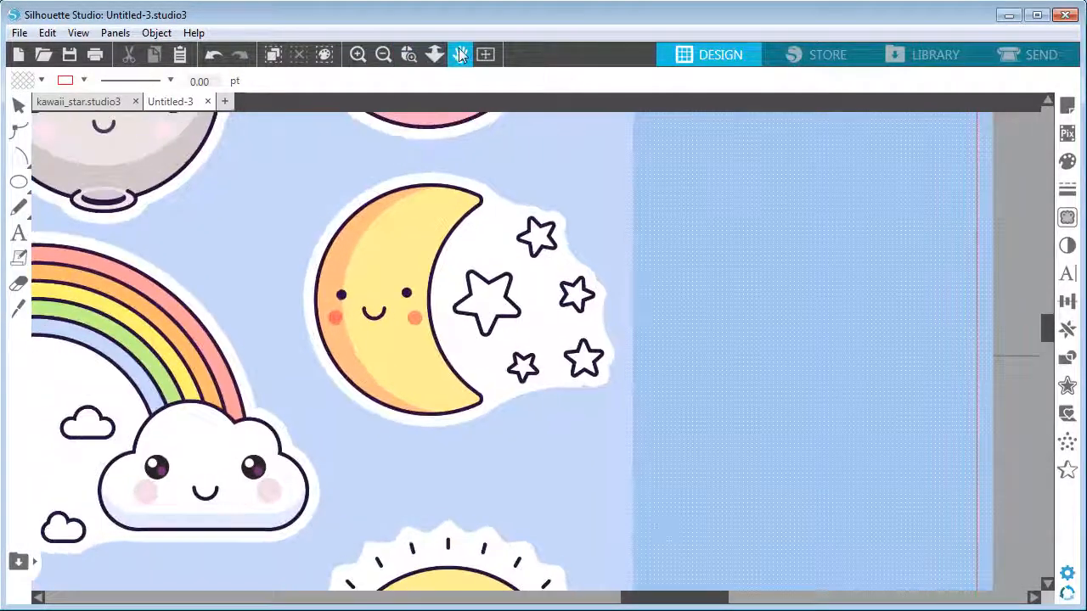
pyautogui.click(383, 54)
pyautogui.moveTo(624, 216); pyautogui.dragTo(613, 249)
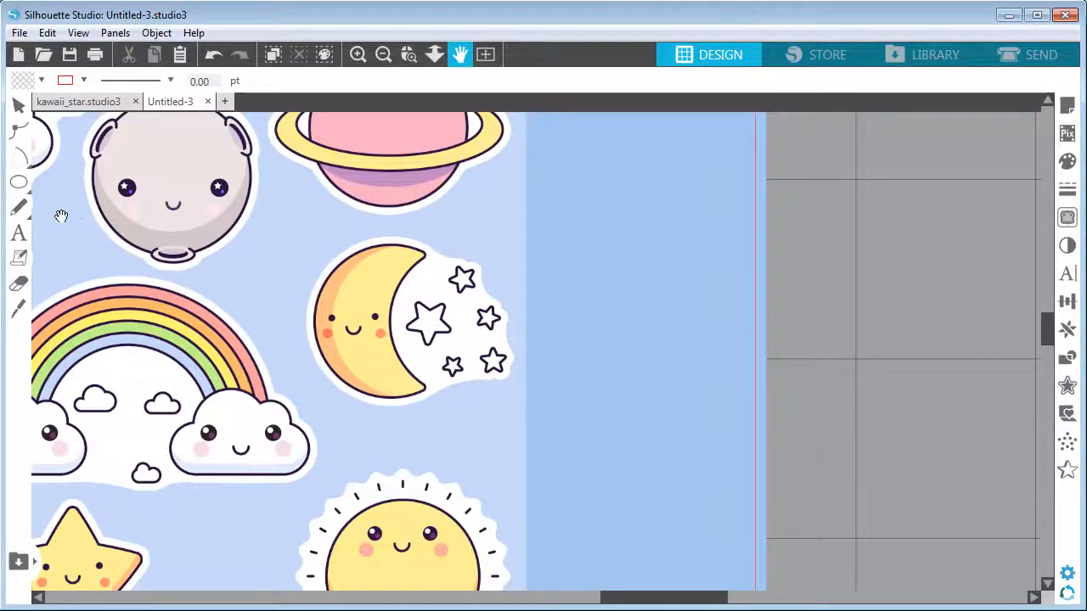
pyautogui.click(18, 187)
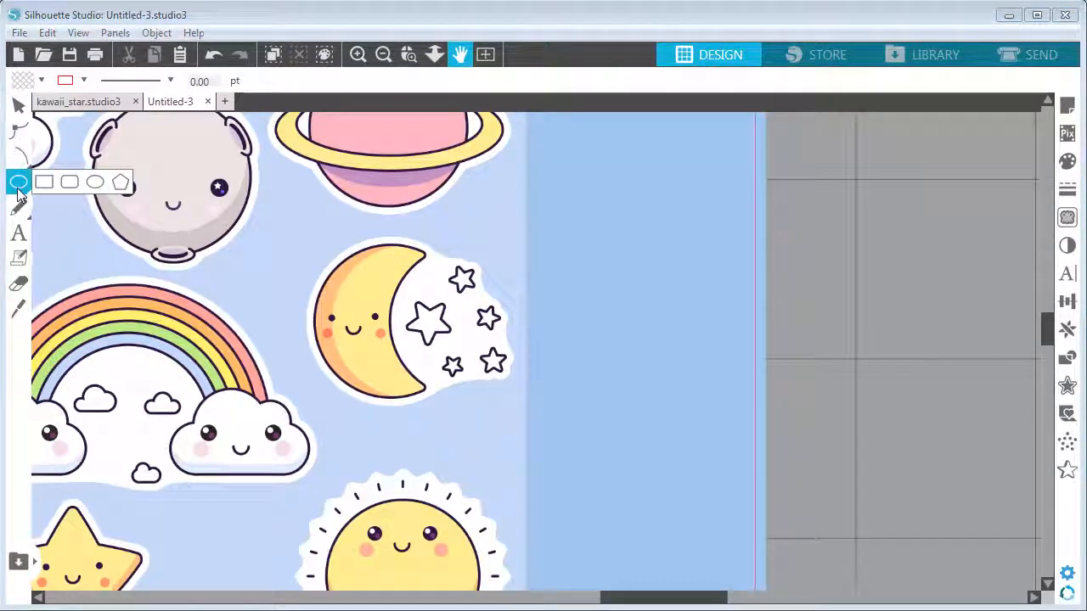
pyautogui.click(93, 183)
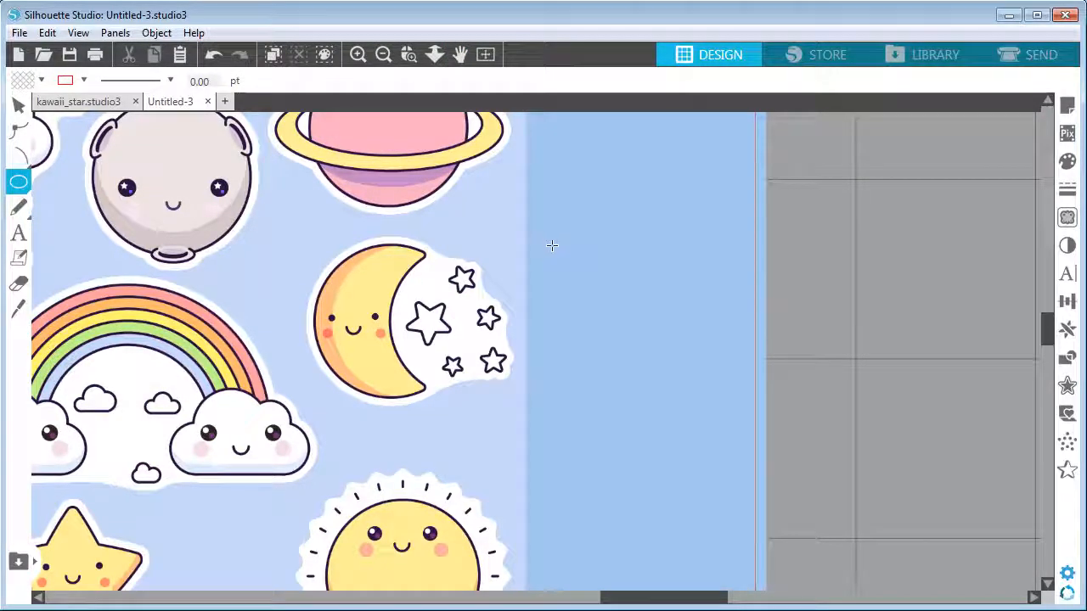
pyautogui.moveTo(551, 245); pyautogui.dragTo(699, 400)
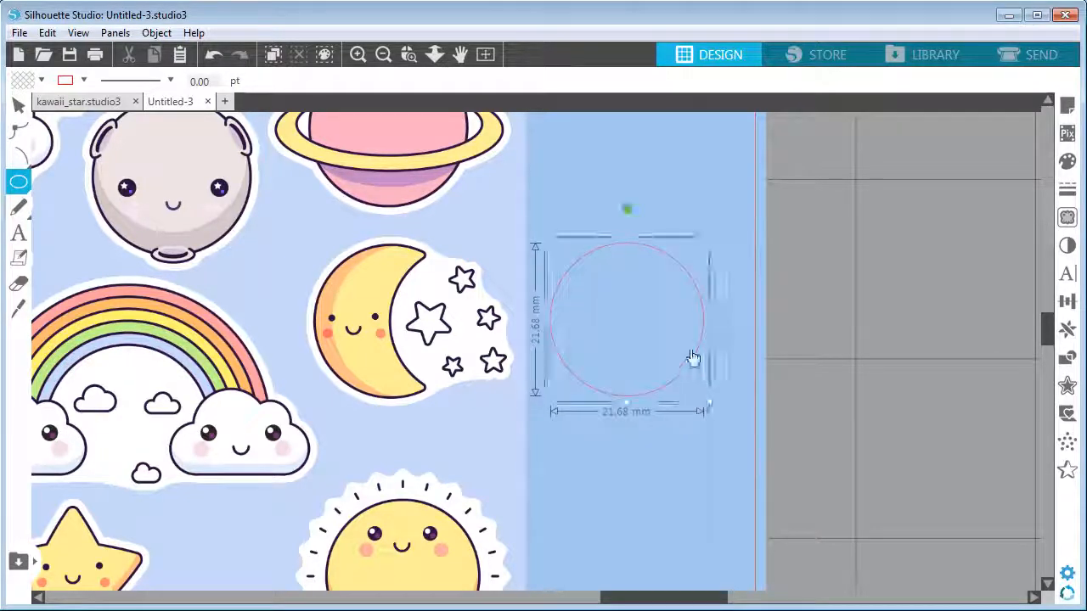
pyautogui.moveTo(602, 256)
pyautogui.mouseDown()
pyautogui.moveTo(366, 265)
pyautogui.moveTo(609, 255)
pyautogui.mouseUp()
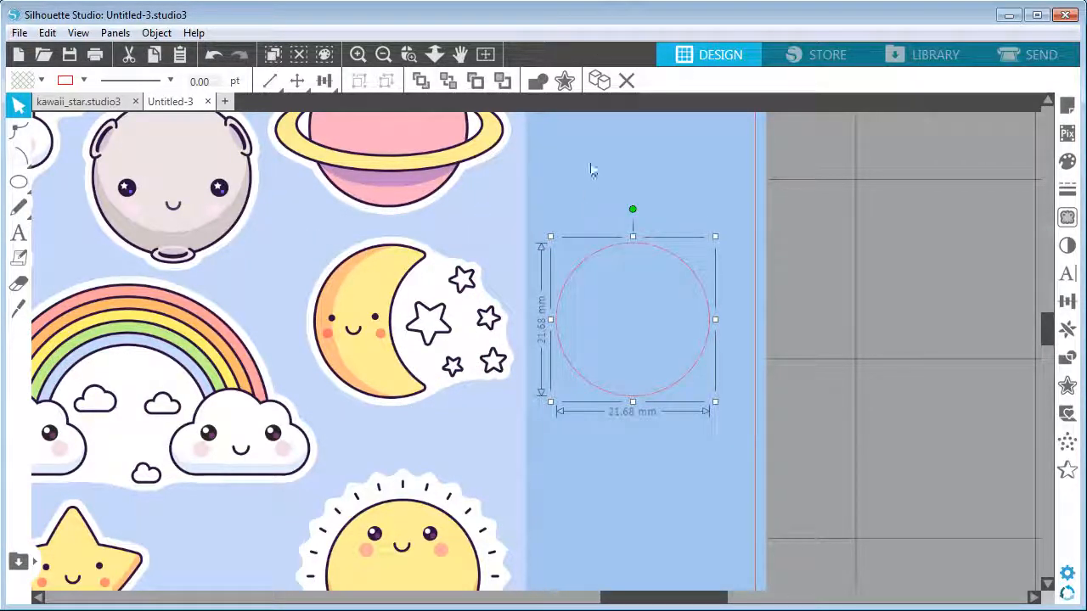
# Step: Duplicate the circle and nudge the copy horizontally to the right until the overlapping pair spans about 32.25 mm
pyautogui.click(596, 86)
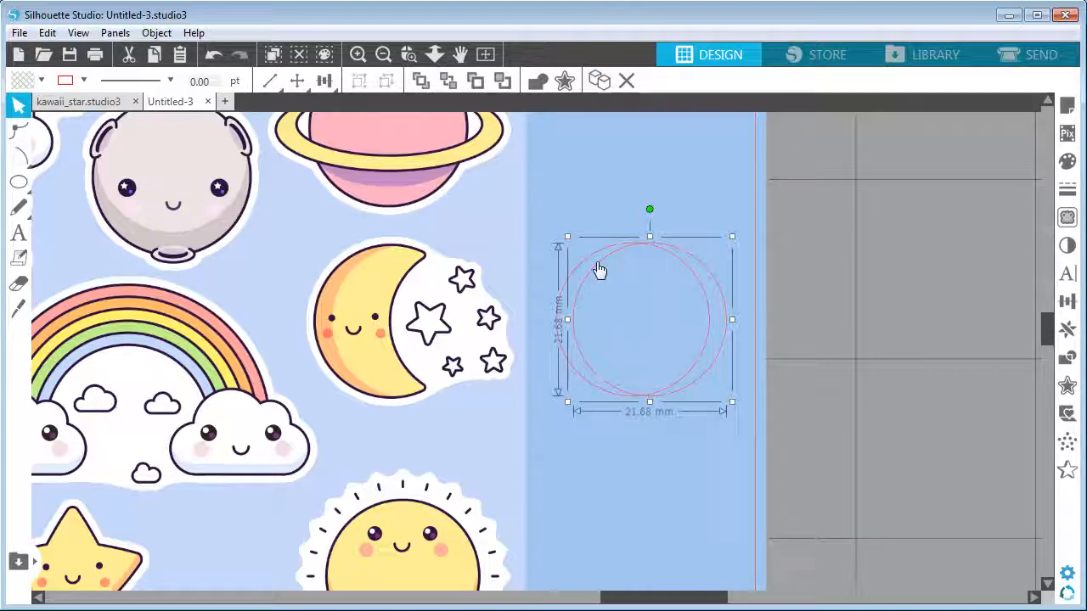
pyautogui.click(708, 283)
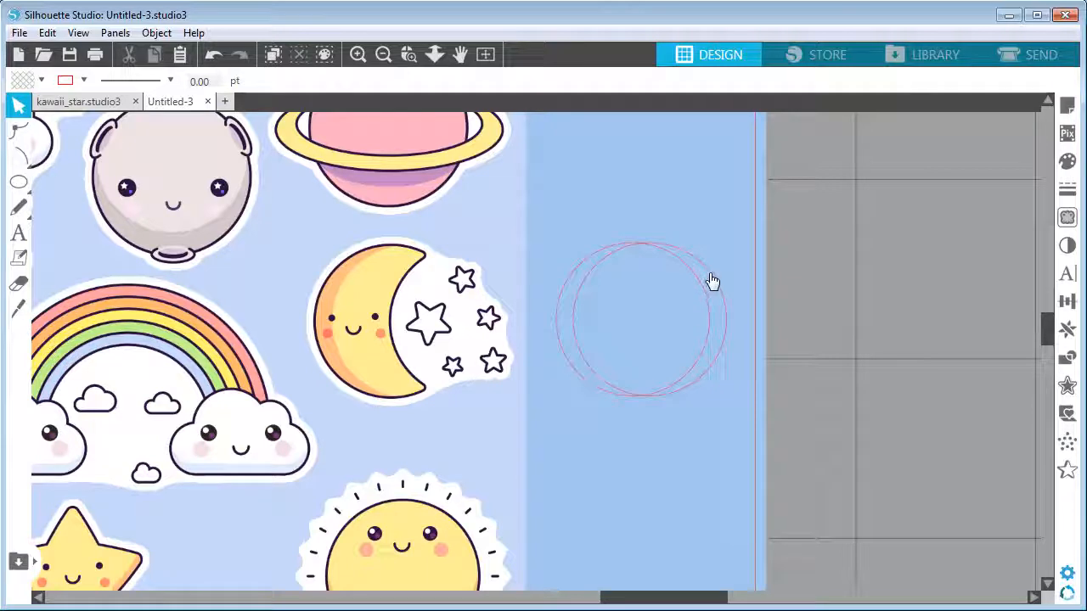
pyautogui.click(726, 307)
pyautogui.press('Right')
pyautogui.press('Right')
pyautogui.press('Right')
pyautogui.press('Right')
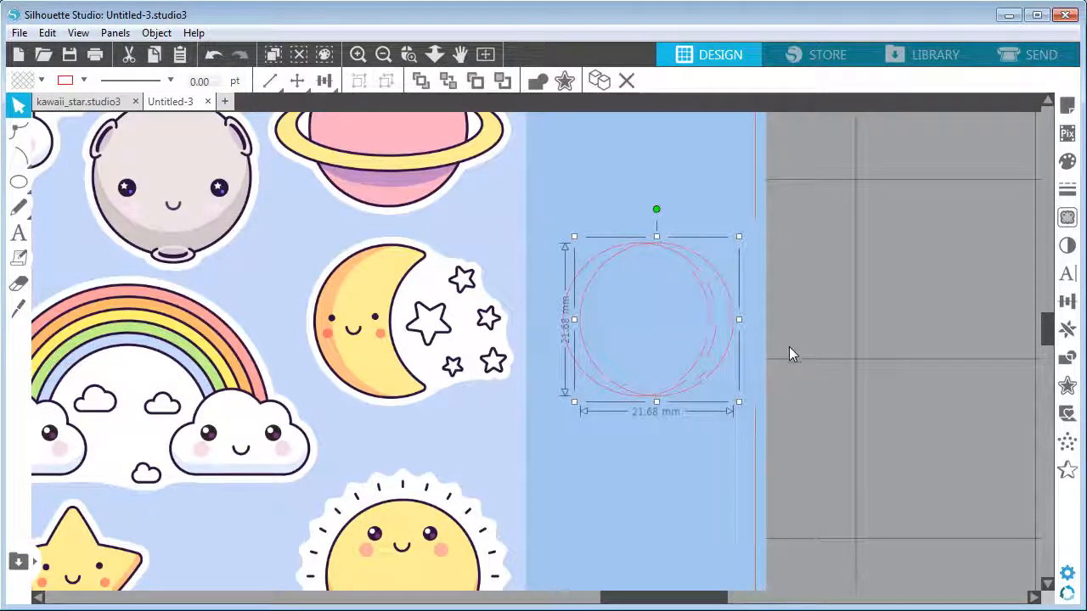
pyautogui.press('Right')
pyautogui.press('Right')
pyautogui.press('Right')
pyautogui.press('Right')
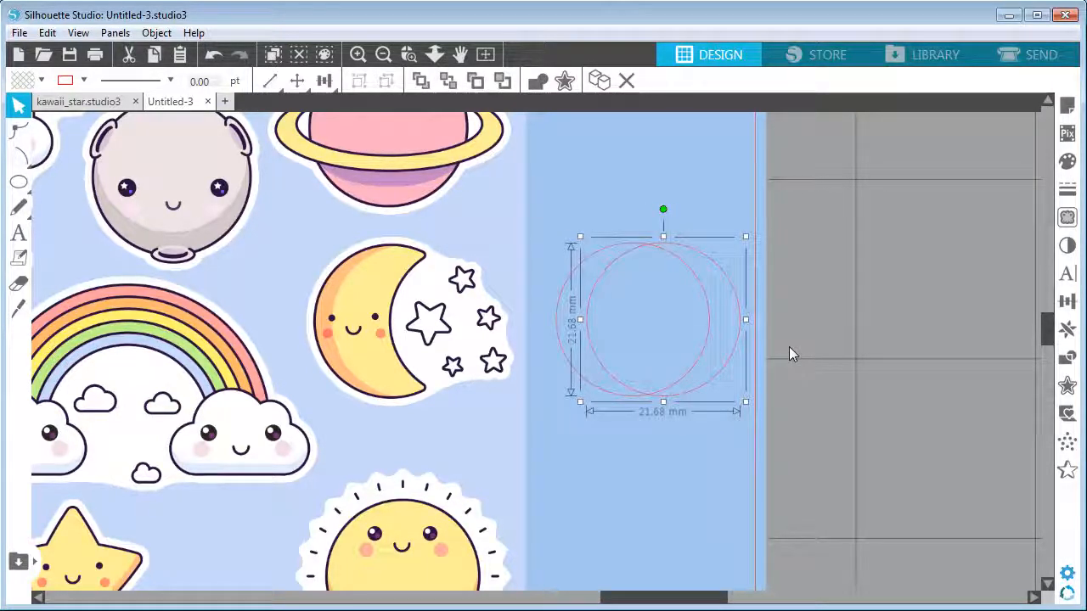
pyautogui.press('Right')
pyautogui.press('Right')
pyautogui.press('Right')
pyautogui.press('Right')
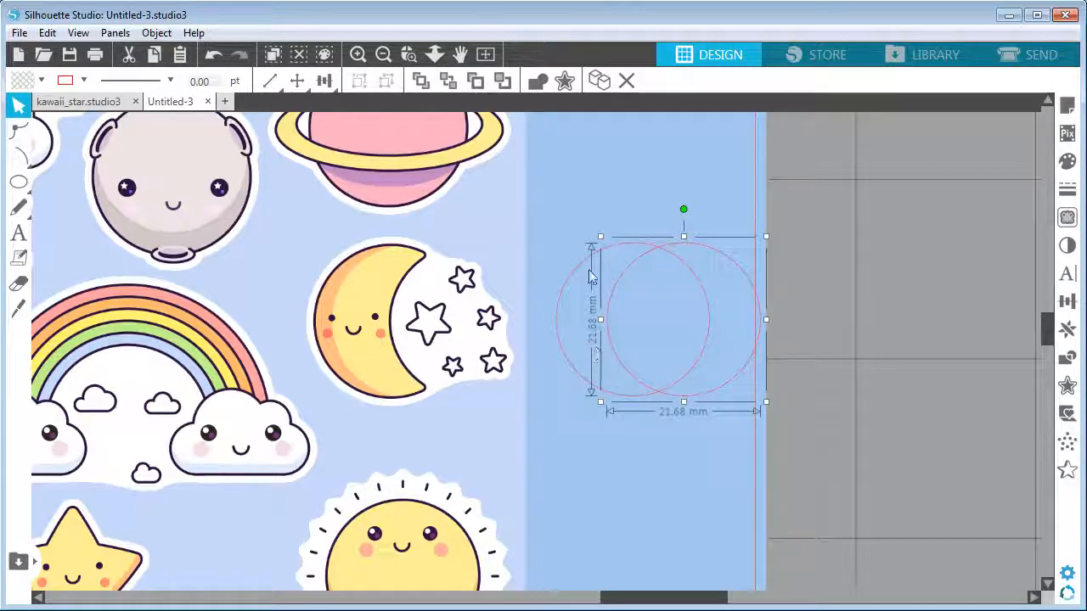
pyautogui.press('Right')
pyautogui.press('Right')
pyautogui.press('Right')
pyautogui.press('Right')
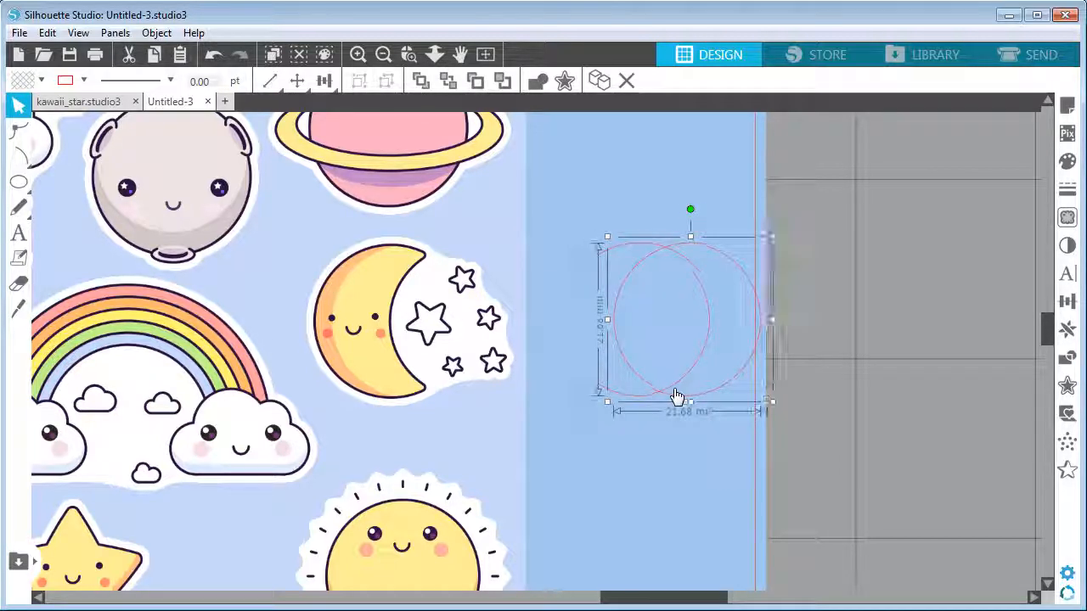
pyautogui.press('Right')
pyautogui.press('Right')
pyautogui.press('Right')
pyautogui.press('Right')
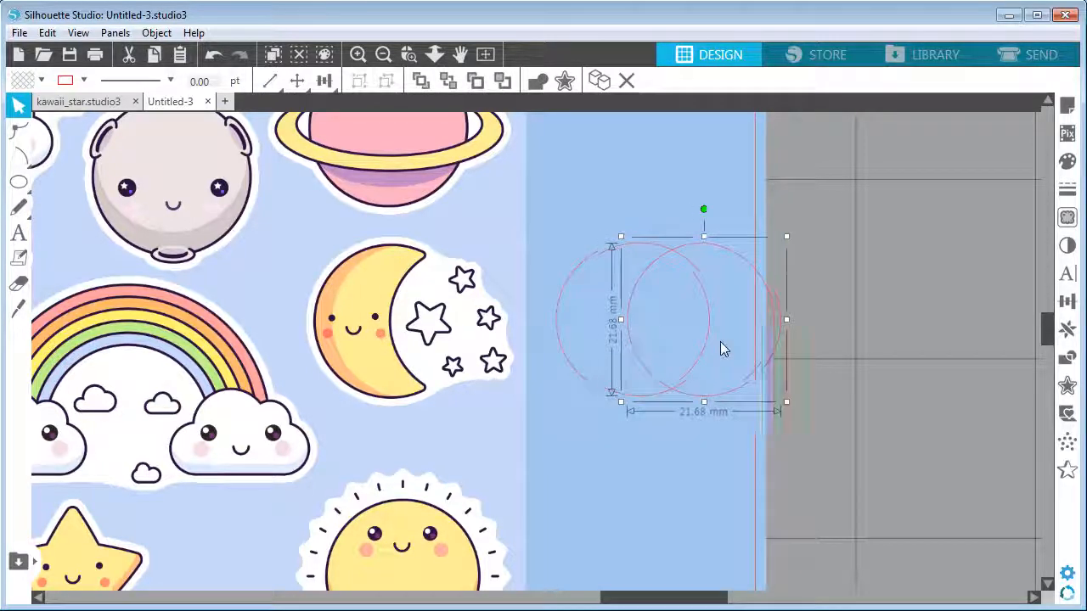
pyautogui.press('Right')
pyautogui.press('Right')
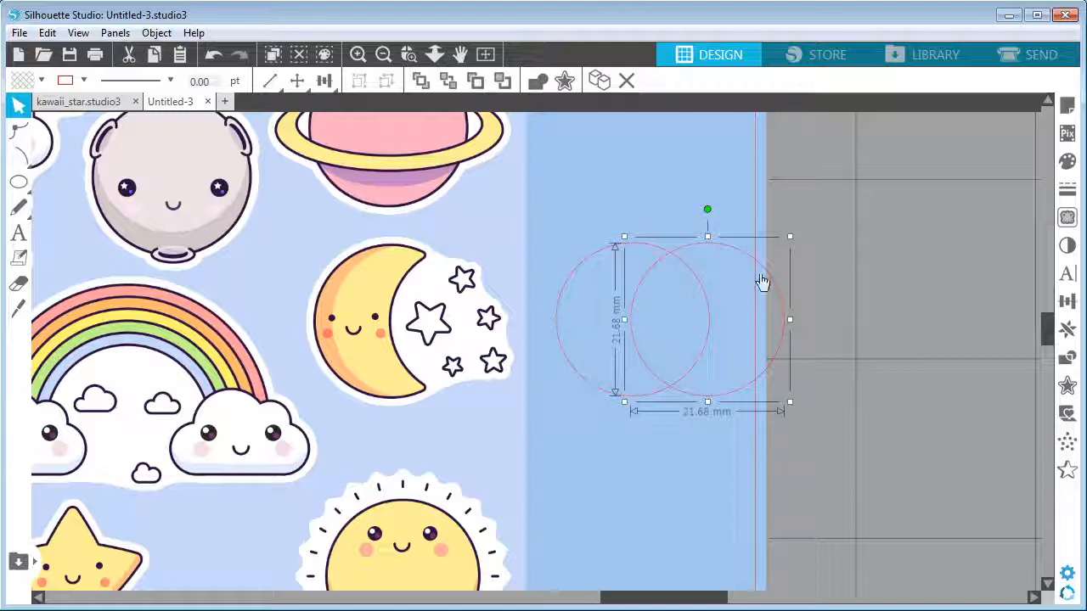
# Step: Select both overlapping circles and use Subtract to cut the second circle out of the first, forming a crescent moon
pyautogui.moveTo(585, 193); pyautogui.dragTo(733, 338)
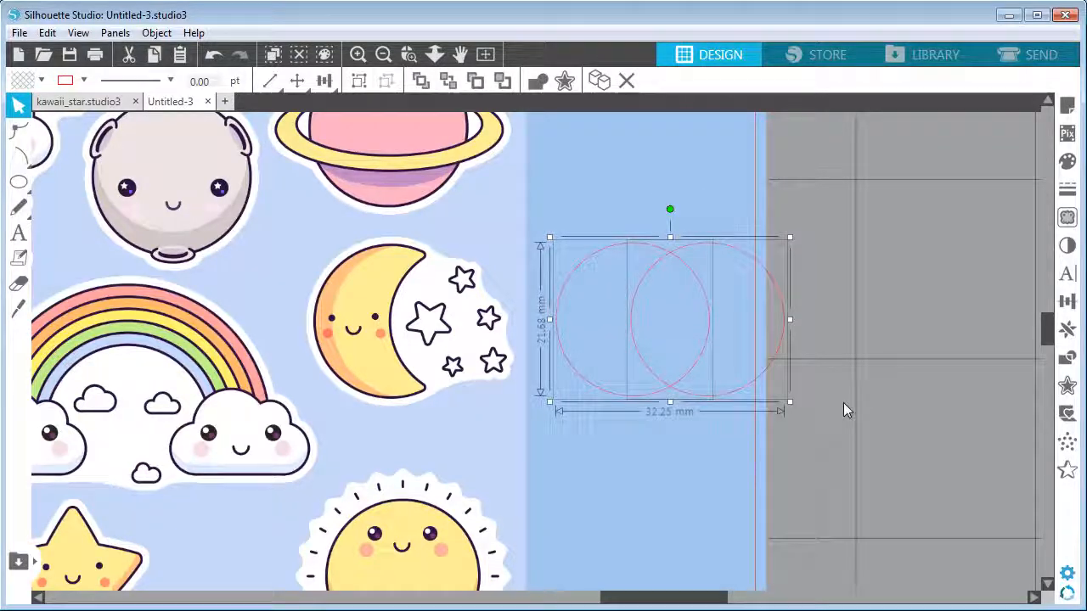
pyautogui.click(1063, 360)
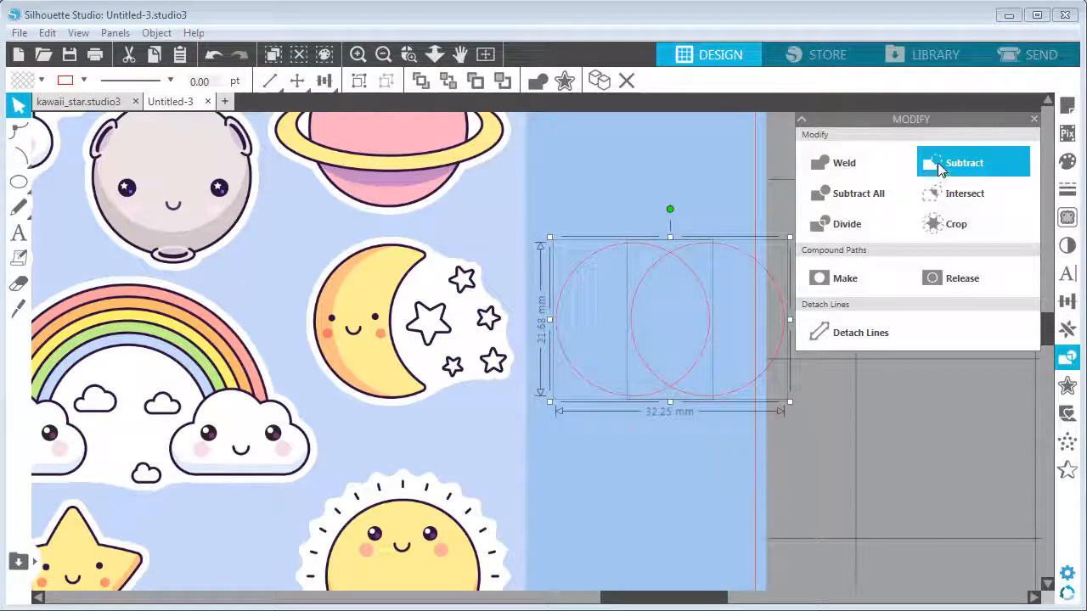
pyautogui.click(939, 164)
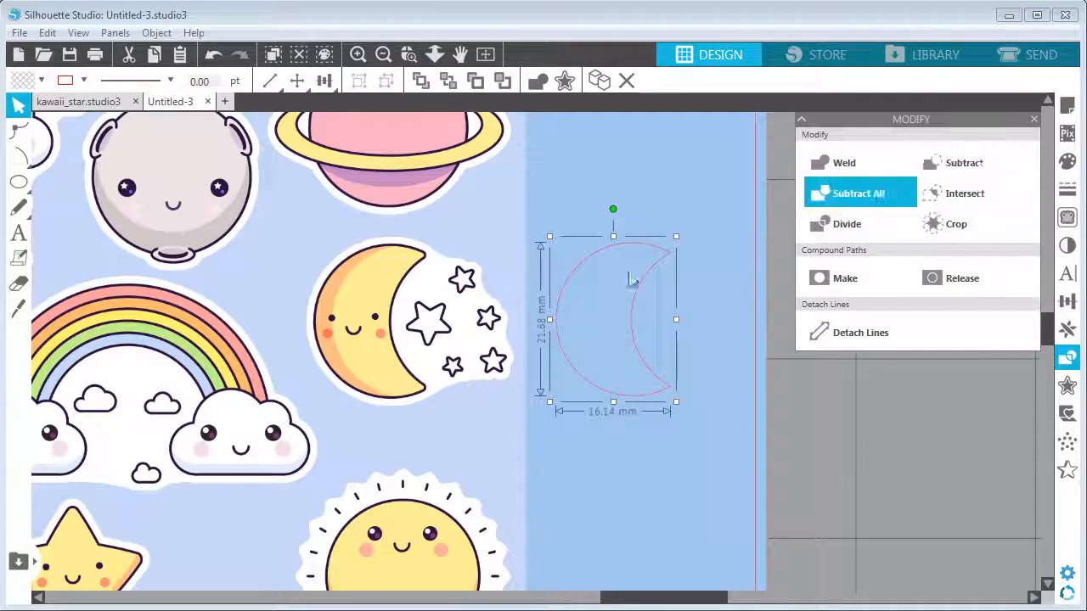
# Step: Give the crescent the dark purple outline colour sampled from the moon sticker and set its line thickness to 1.5 pt
pyautogui.click(84, 80)
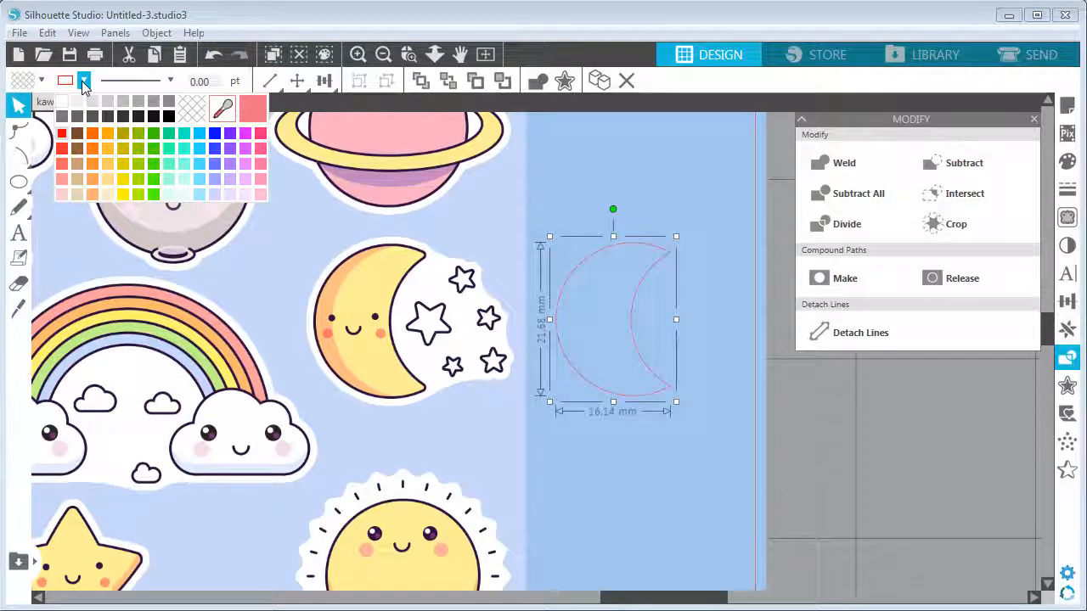
pyautogui.click(221, 112)
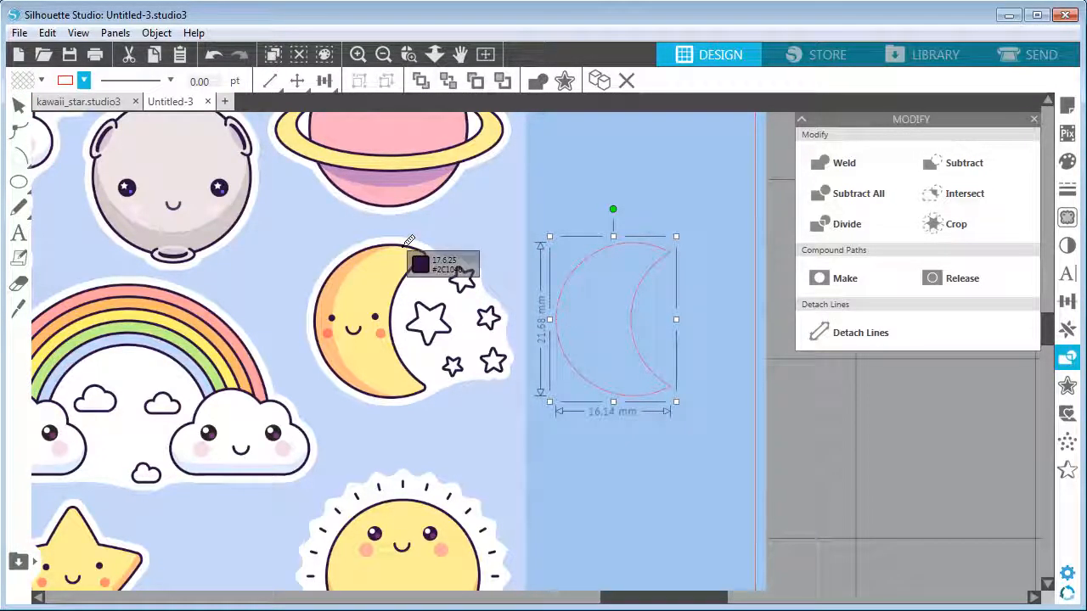
pyautogui.click(406, 245)
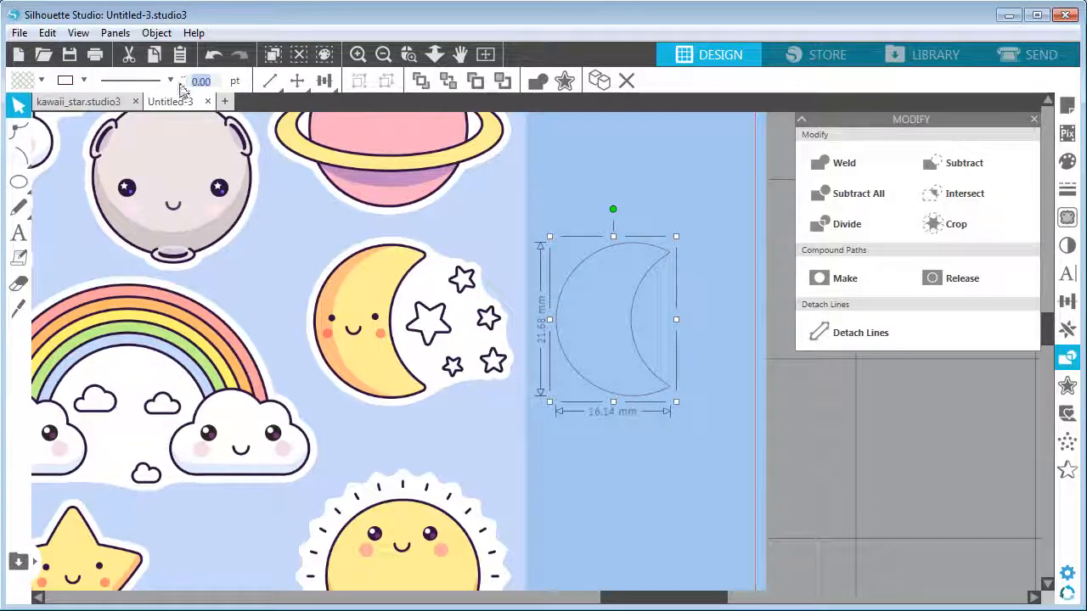
pyautogui.write('2')
pyautogui.press('Return')
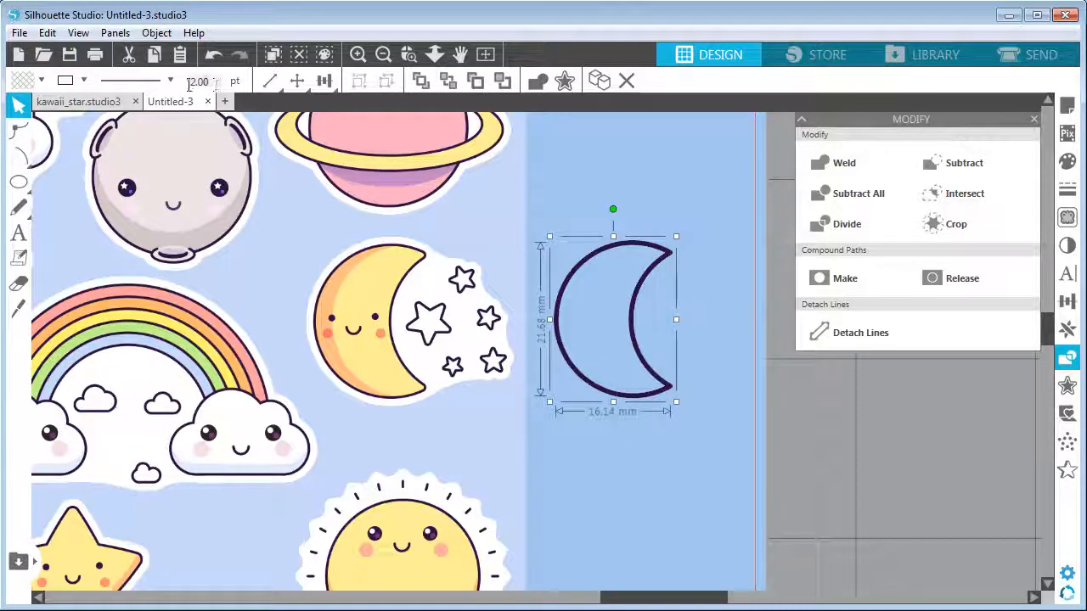
pyautogui.write('1.5')
pyautogui.press('Return')
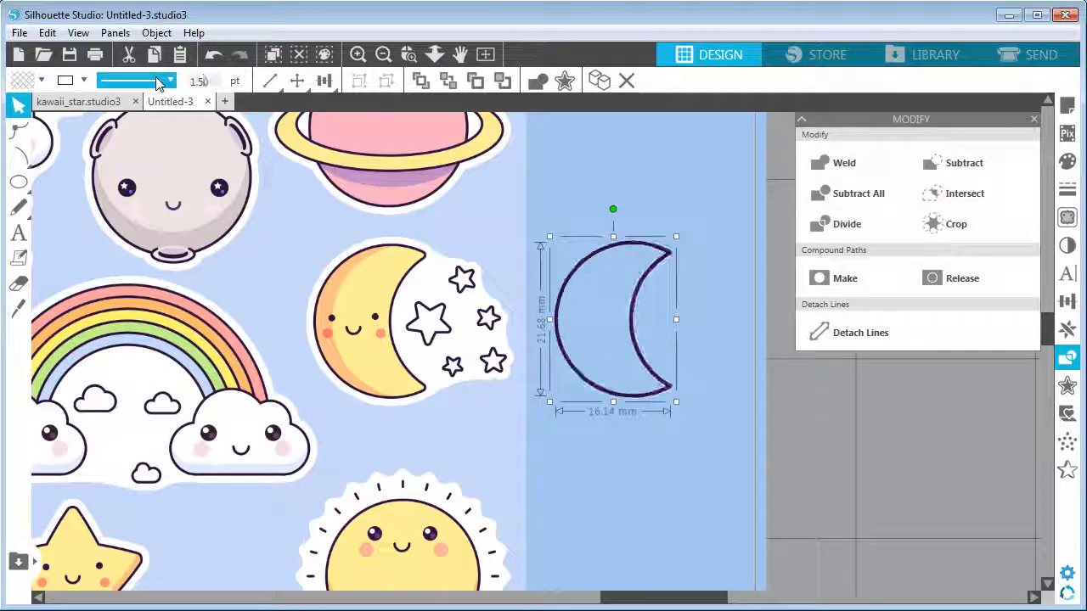
# Step: Fill the crescent with the yellow sampled from the moon sticker's body
pyautogui.click(41, 82)
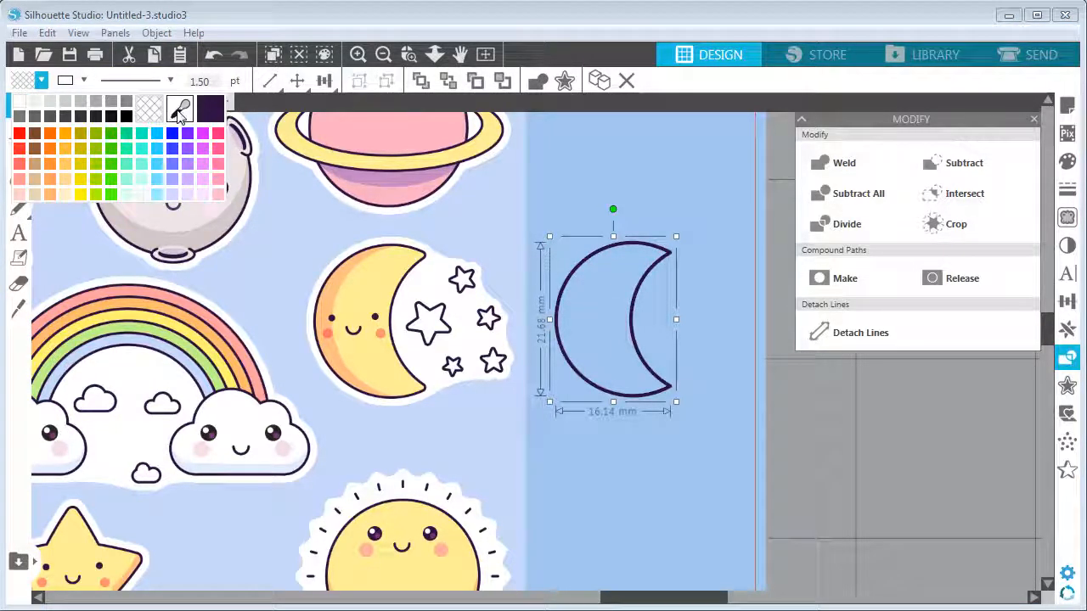
pyautogui.click(180, 111)
pyautogui.click(367, 295)
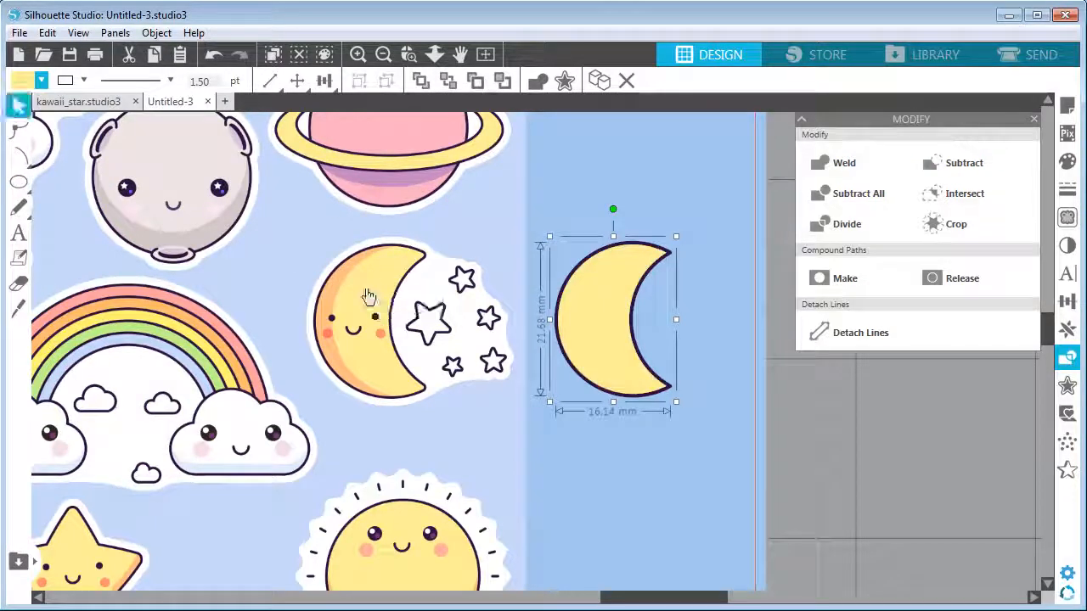
pyautogui.click(41, 80)
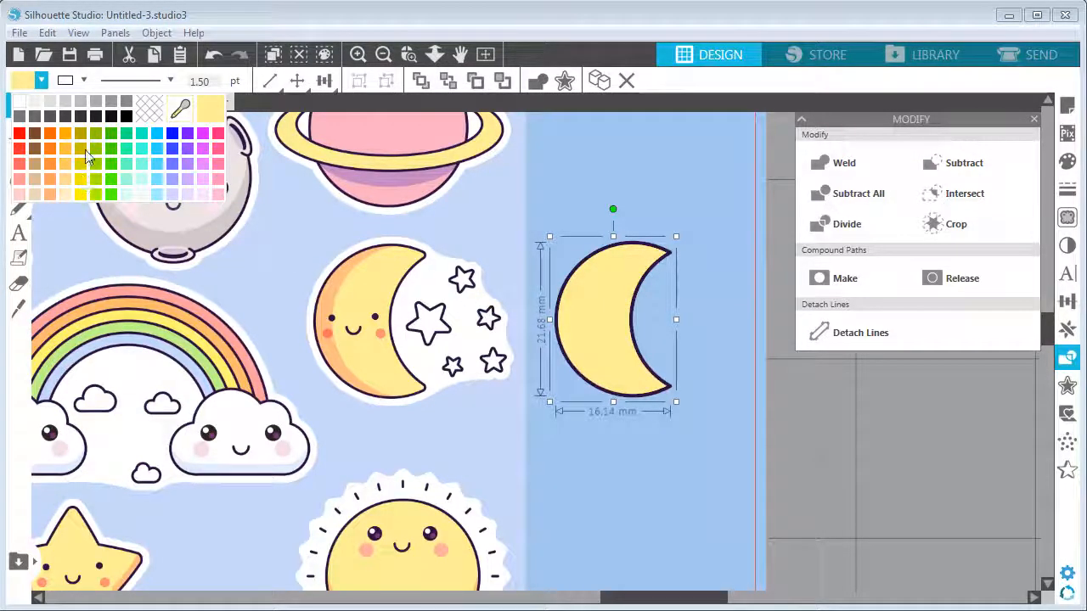
pyautogui.click(41, 81)
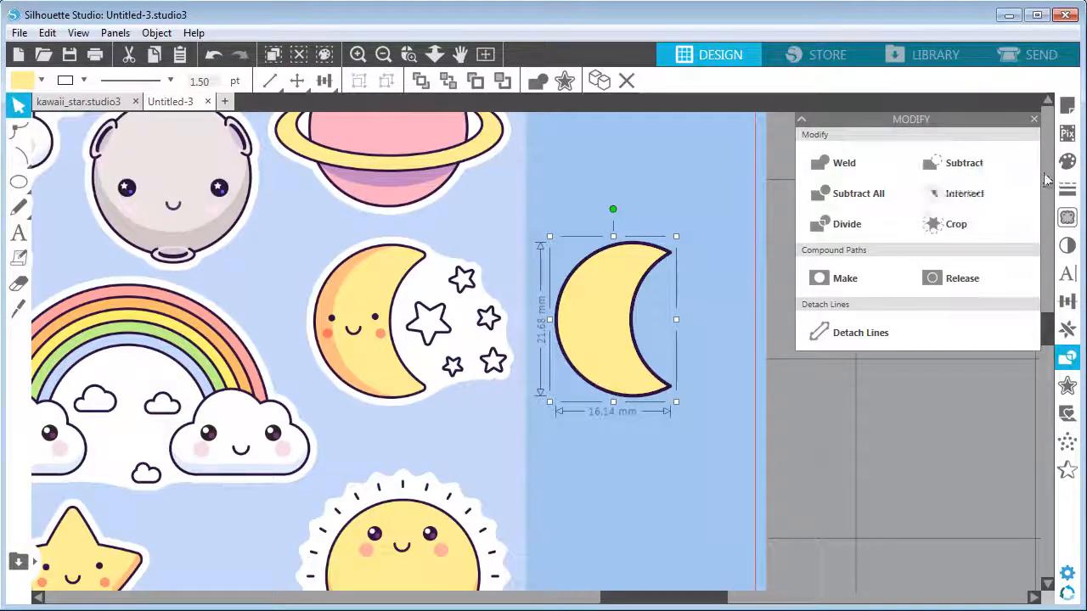
pyautogui.click(1068, 161)
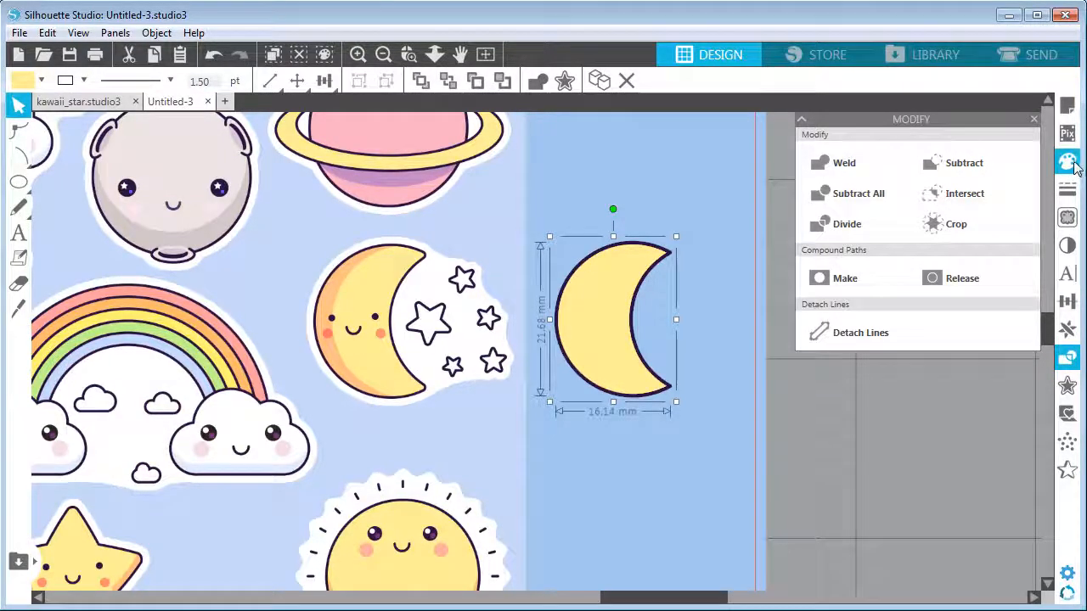
pyautogui.click(805, 340)
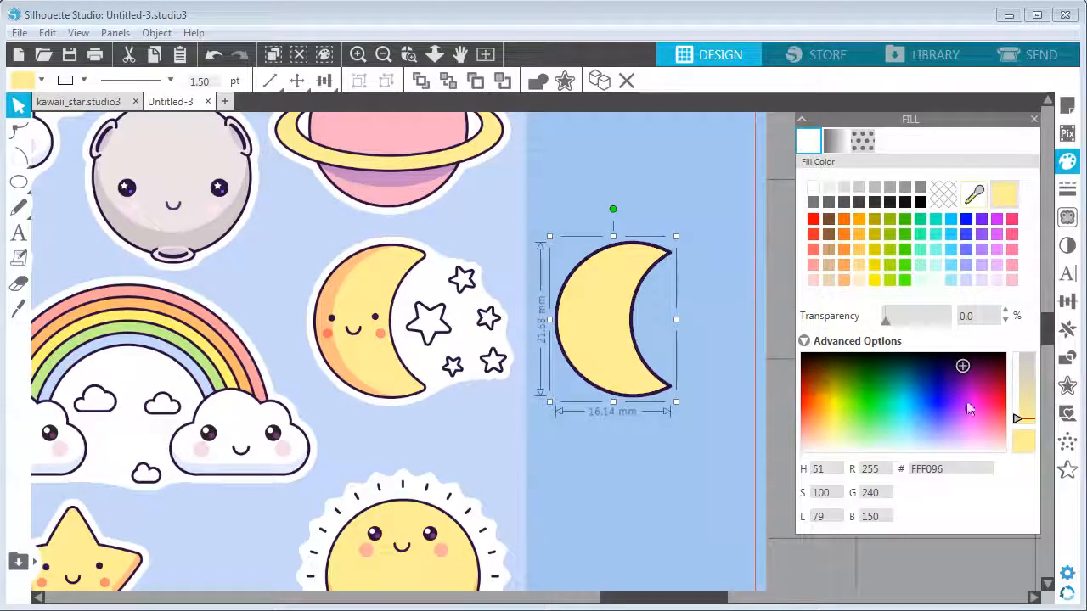
pyautogui.click(1035, 120)
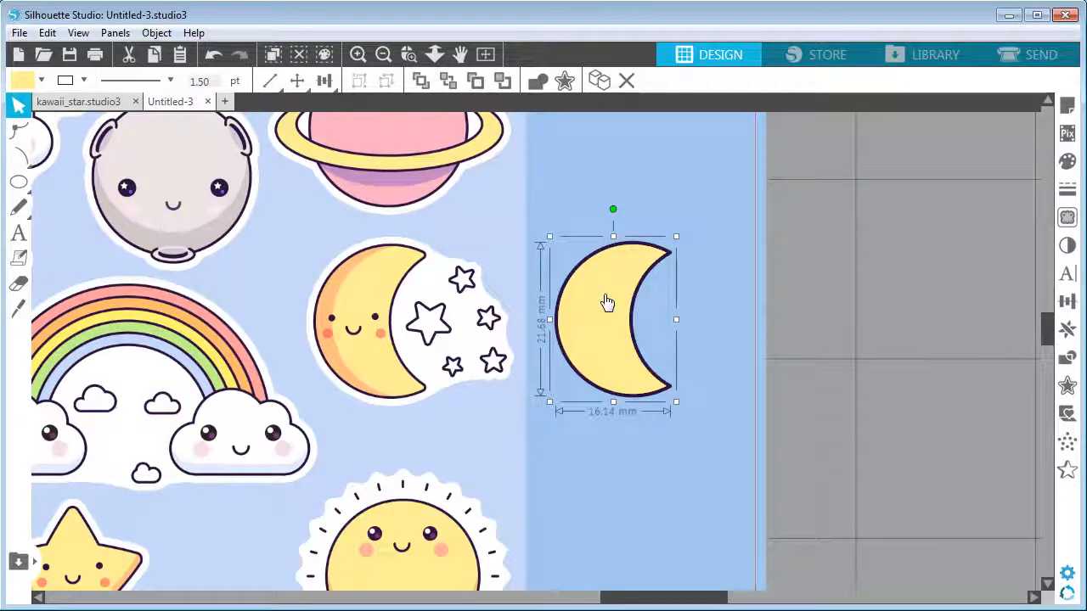
pyautogui.moveTo(633, 349); pyautogui.dragTo(828, 348)
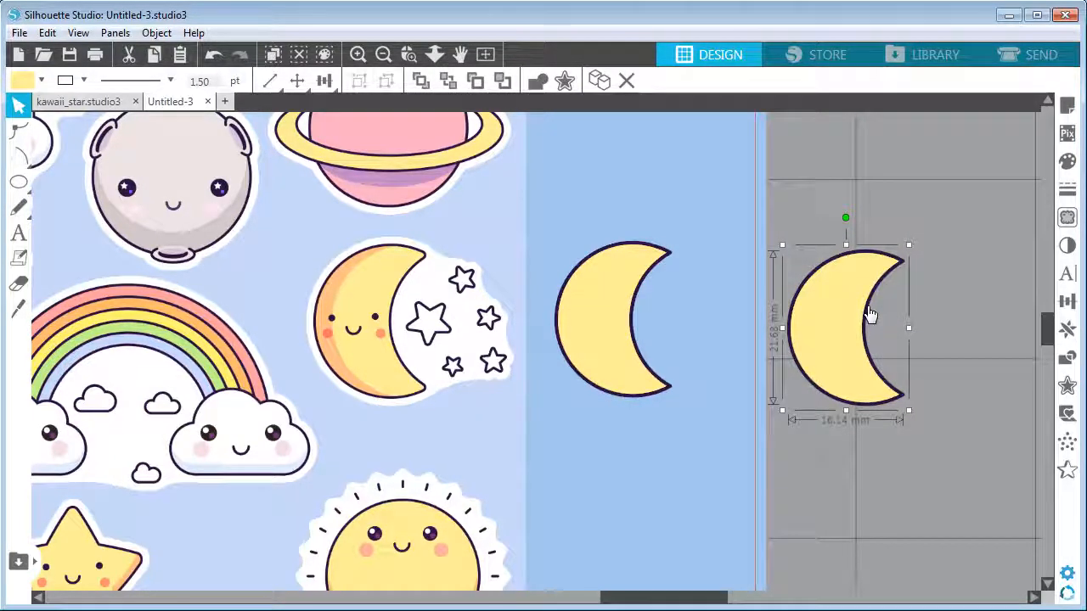
pyautogui.press('Delete')
pyautogui.click(573, 289)
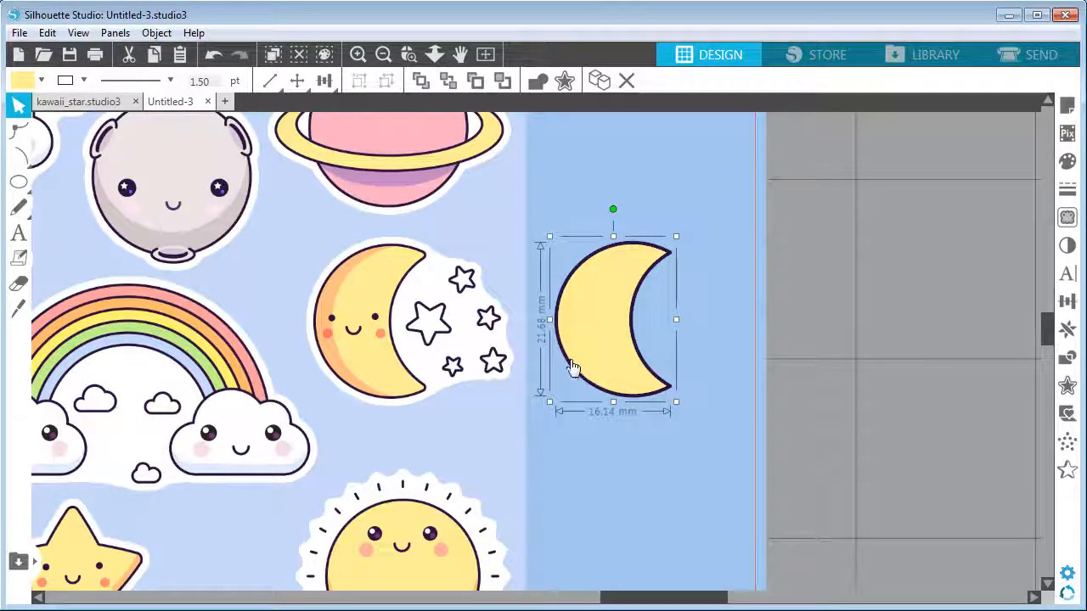
# Step: Place a copy of the crescent off the page, then overlap it with a second copy offset horizontally so the pair spans about 19.02 mm
pyautogui.moveTo(586, 323); pyautogui.dragTo(808, 326)
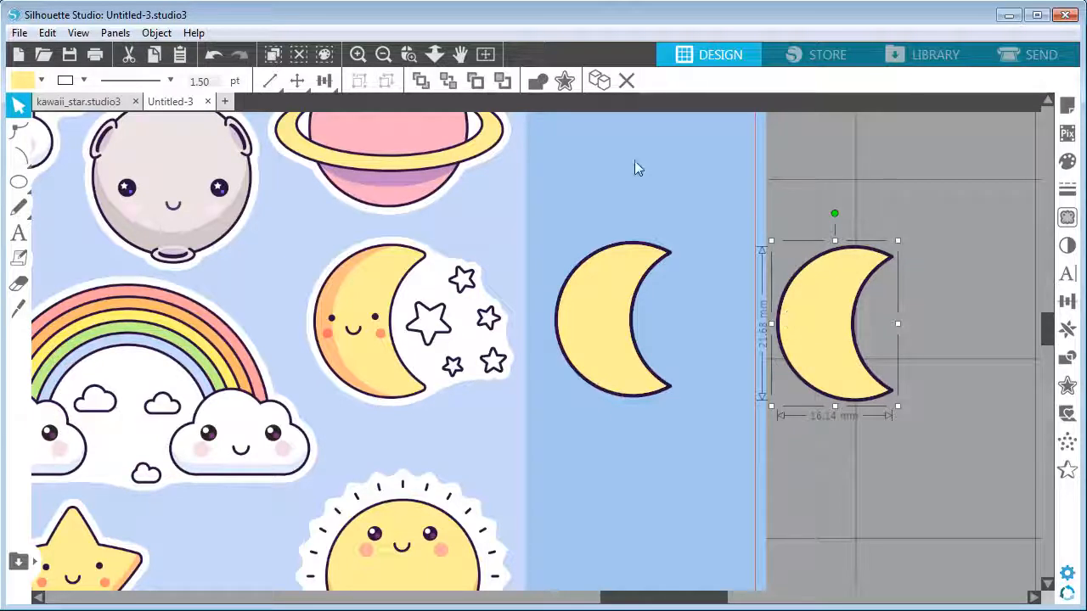
pyautogui.click(595, 86)
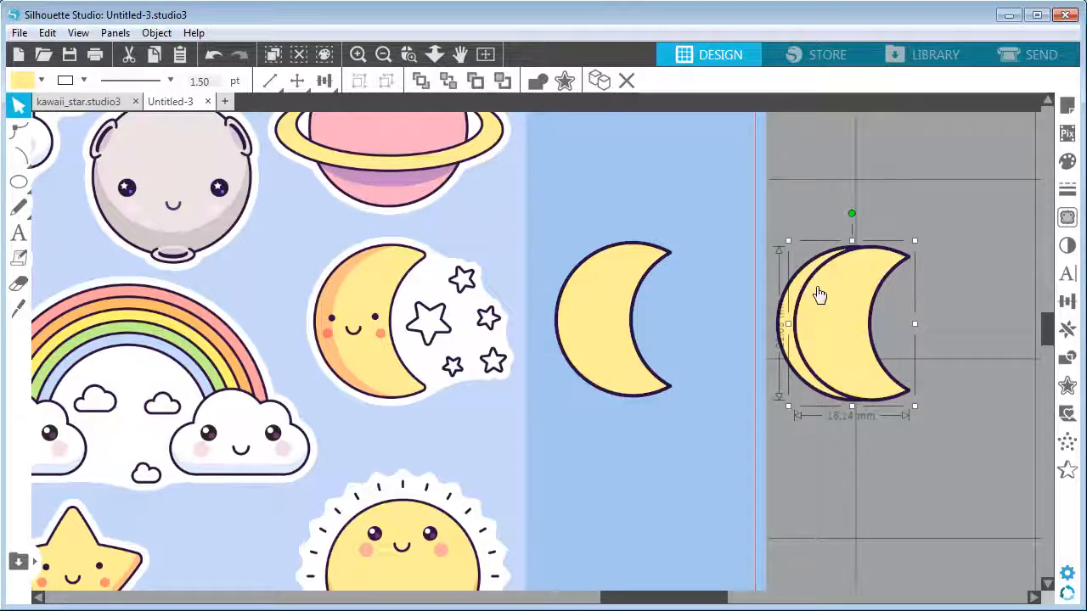
pyautogui.moveTo(859, 339); pyautogui.dragTo(866, 354)
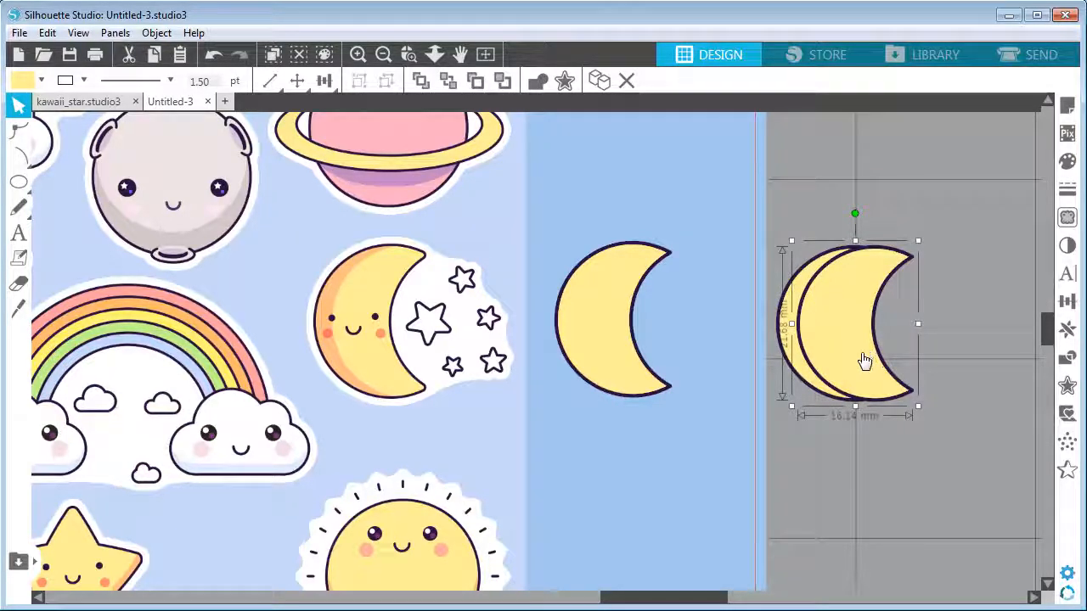
# Step: Subtract the front crescent from the one behind it to leave a thin sliver, and make the sliver's outline transparent
pyautogui.moveTo(789, 198); pyautogui.dragTo(869, 334)
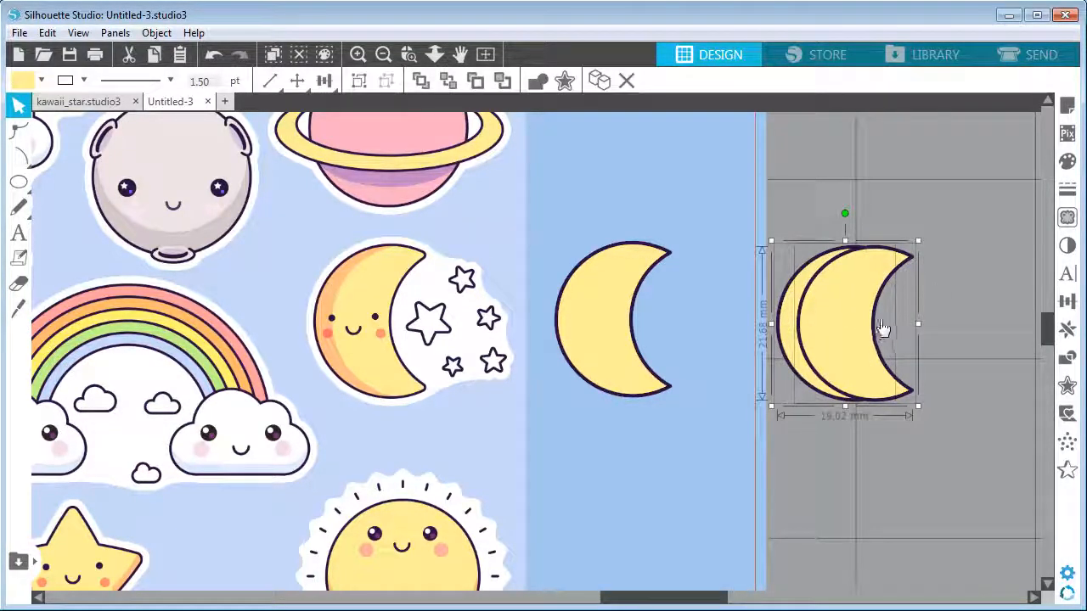
pyautogui.click(1067, 356)
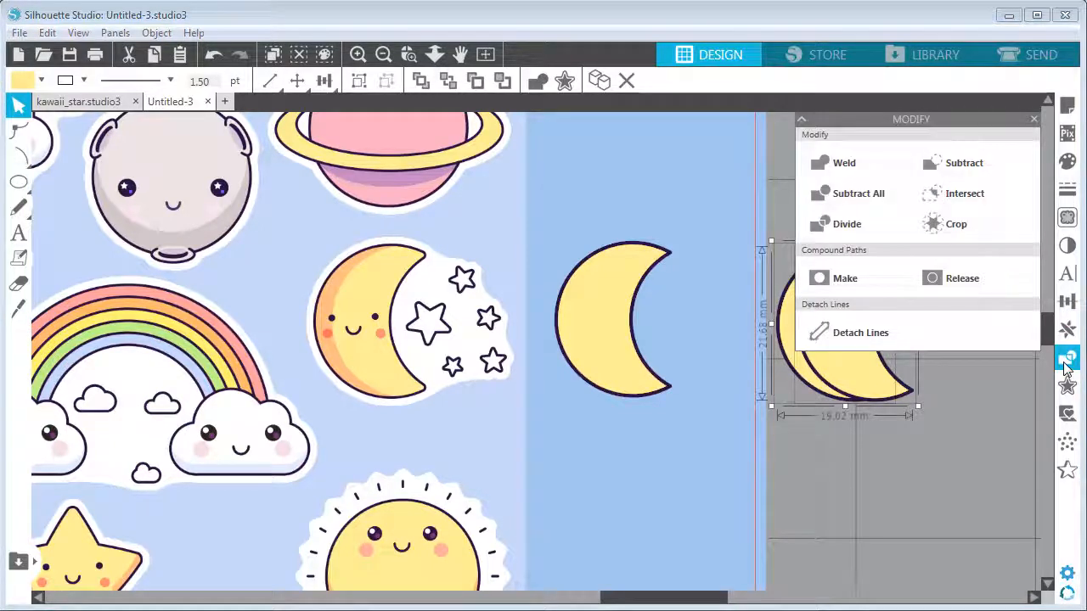
pyautogui.click(974, 170)
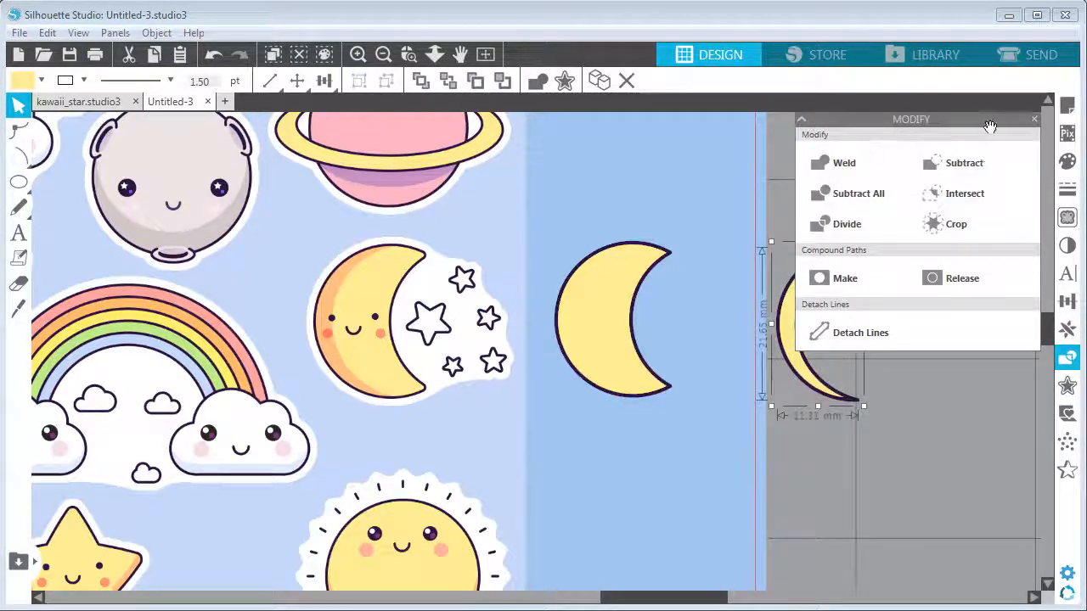
pyautogui.click(1035, 120)
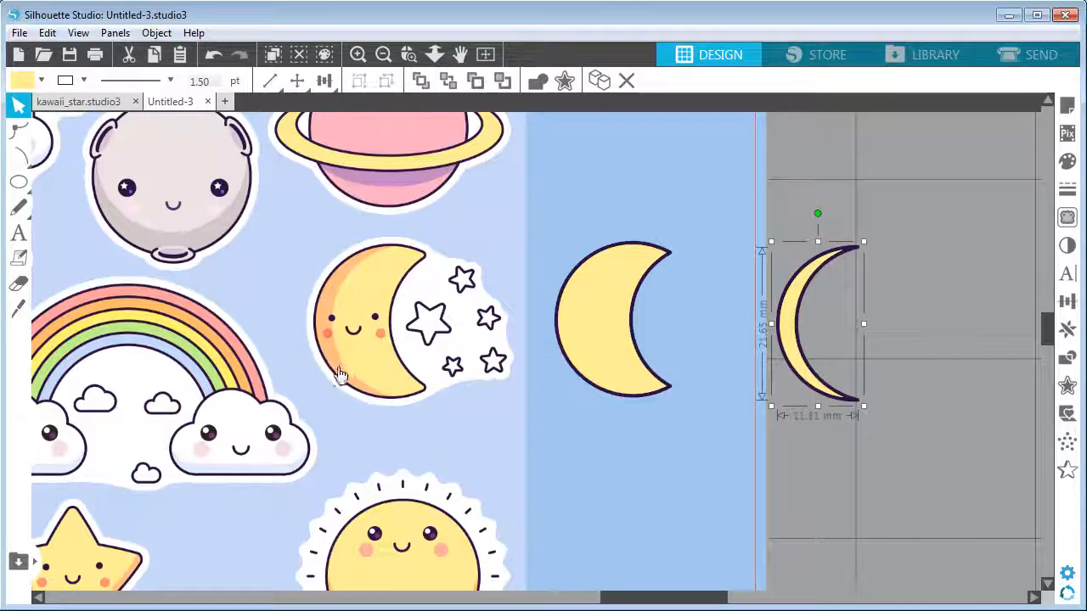
pyautogui.click(84, 79)
pyautogui.click(191, 113)
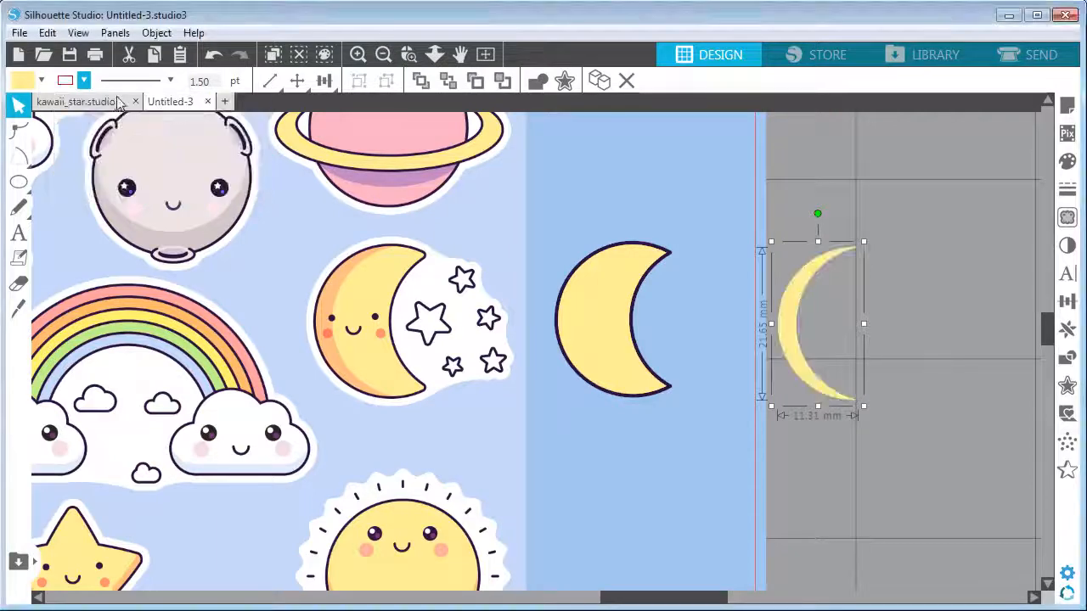
# Step: Fill the sliver with the orange sampled from the moon sticker's shaded edge and align it along the yellow crescent's outer curve
pyautogui.click(41, 80)
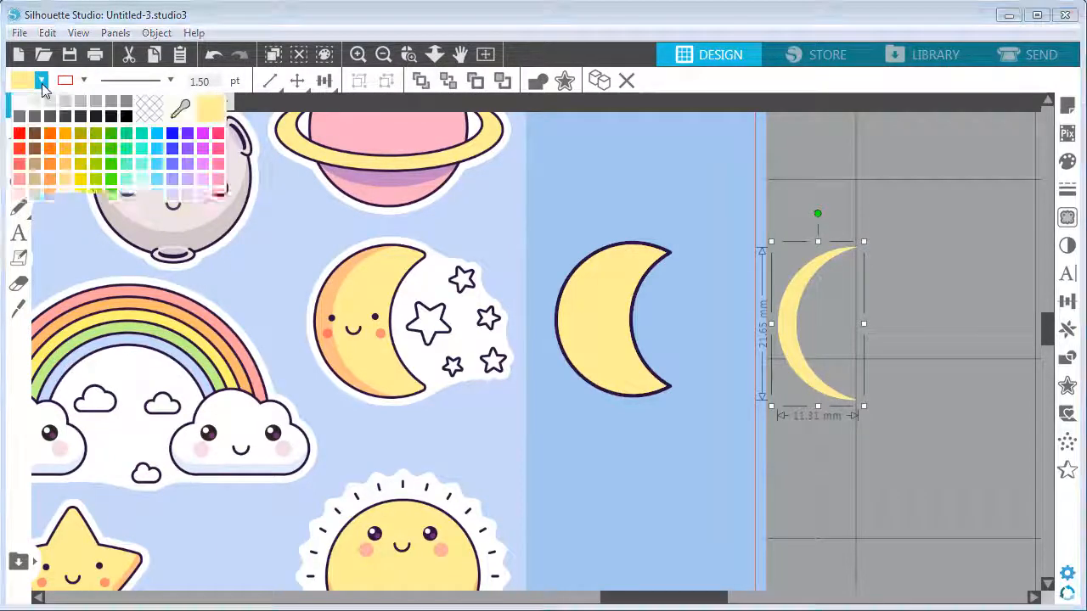
pyautogui.click(181, 113)
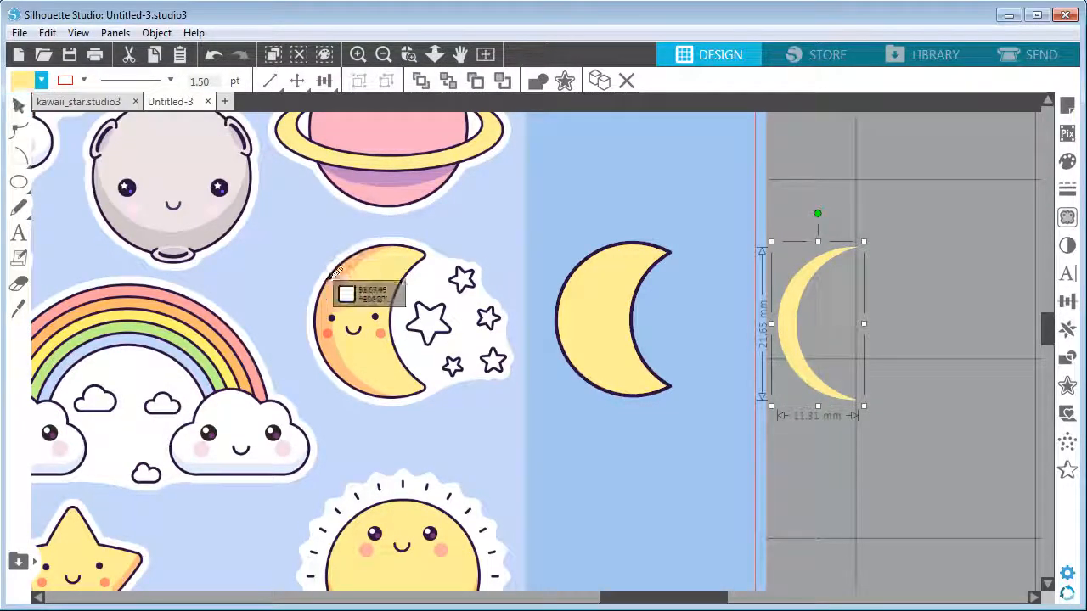
pyautogui.click(330, 294)
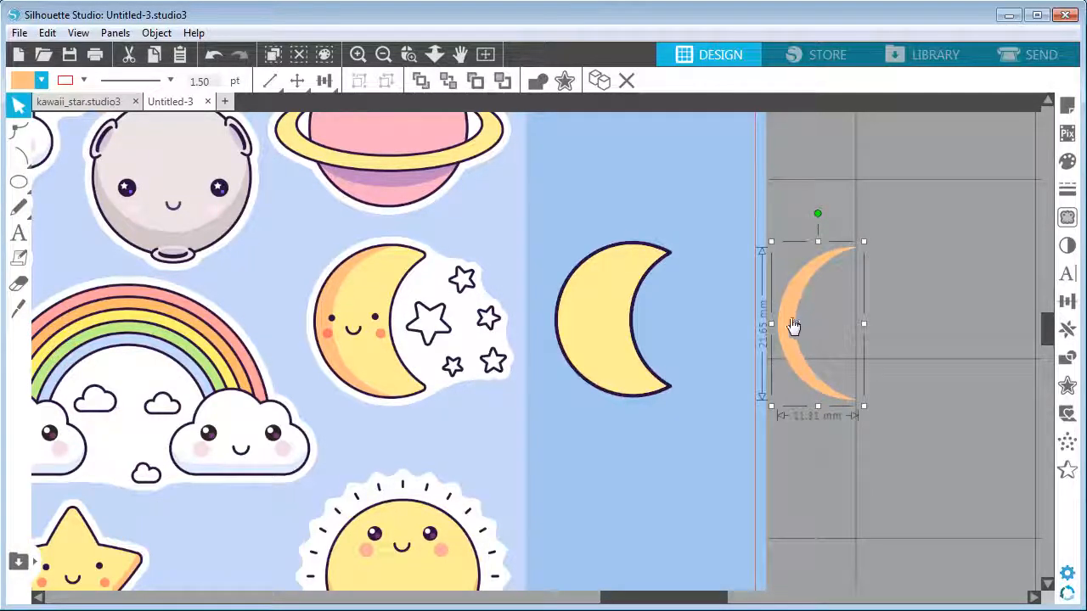
pyautogui.moveTo(789, 322); pyautogui.dragTo(573, 322)
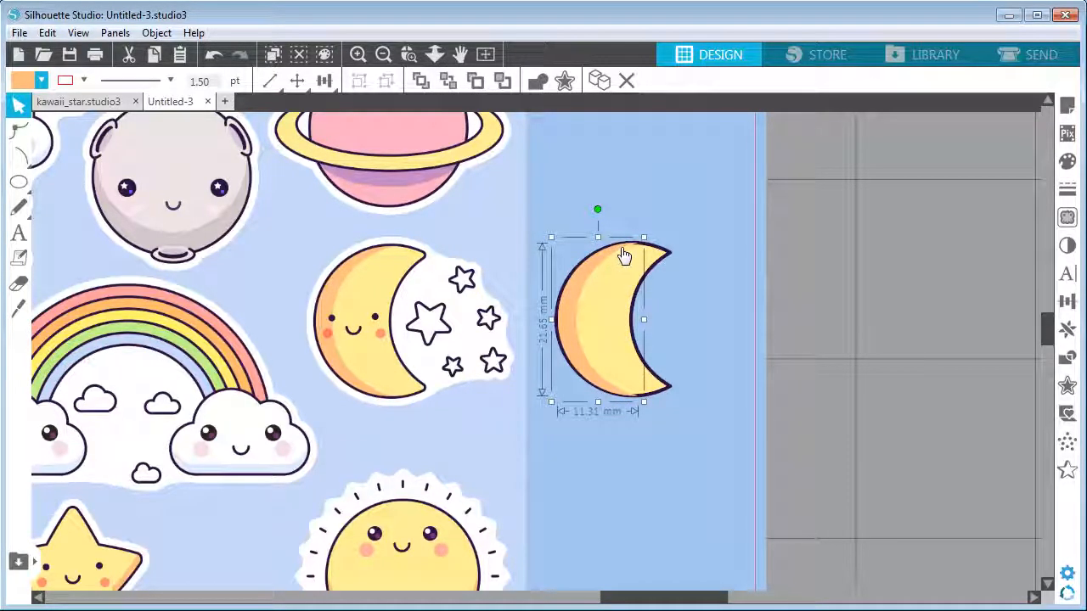
pyautogui.press('Left')
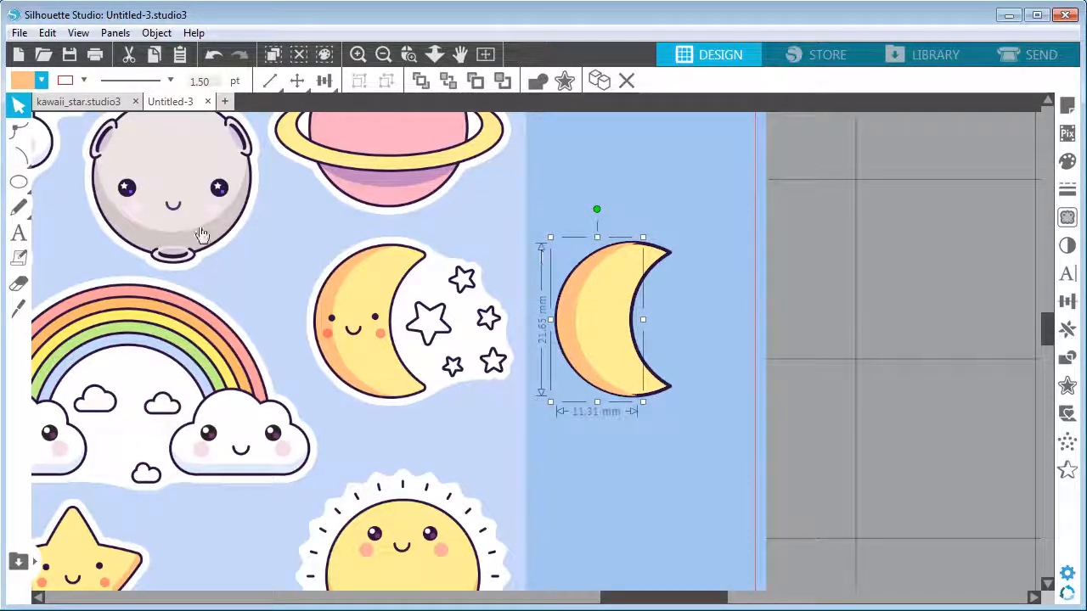
# Step: Draw a test circle about 17.18 mm across, try line thicknesses of 2 pt and 10 pt on it, and delete it
pyautogui.moveTo(13, 191)
pyautogui.click(94, 181)
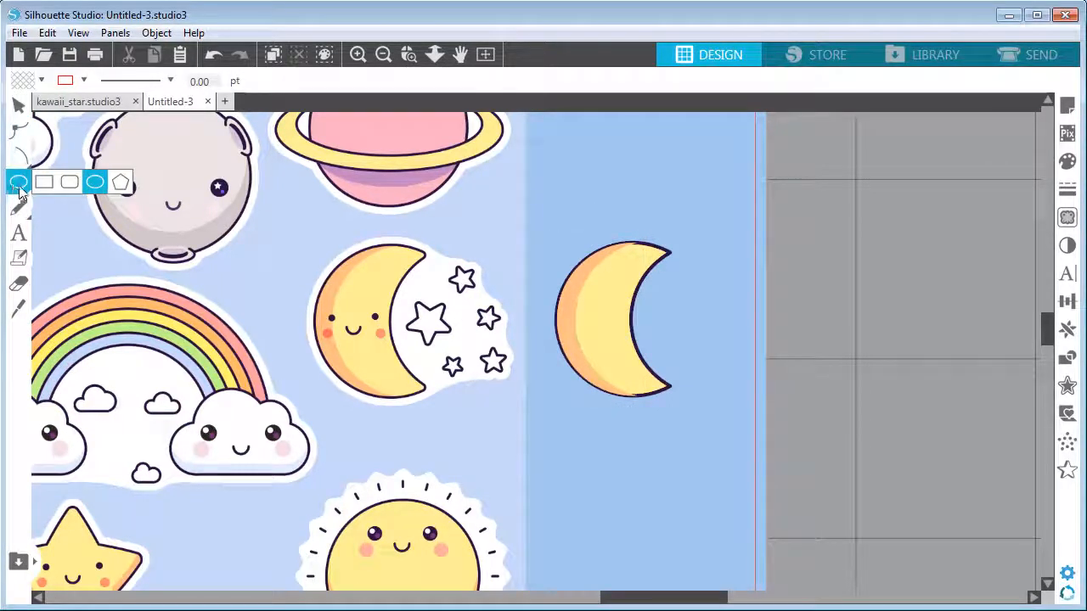
pyautogui.moveTo(723, 262); pyautogui.dragTo(854, 393)
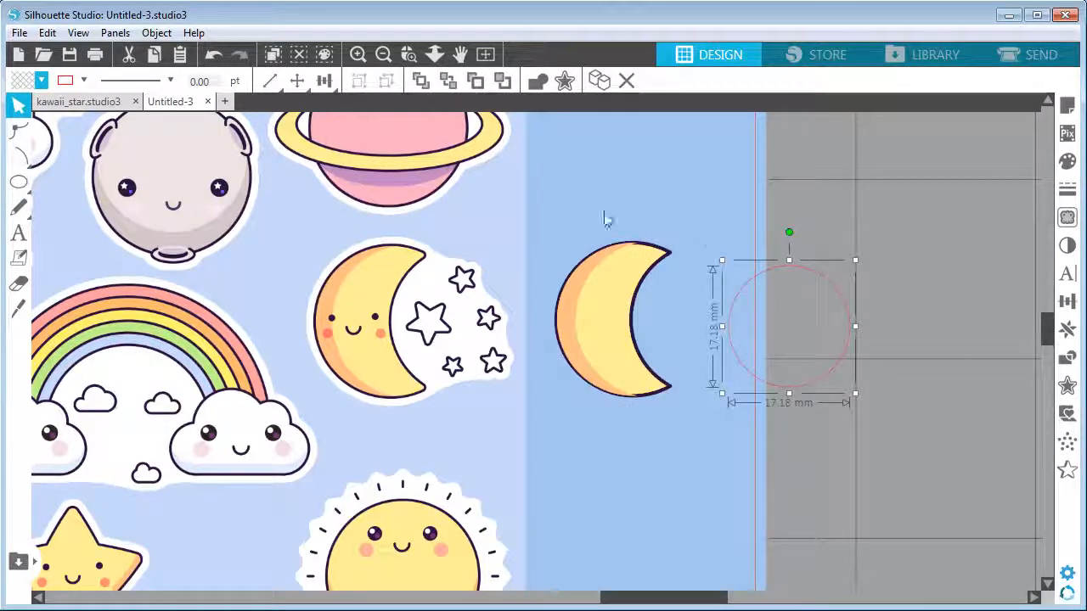
pyautogui.moveTo(208, 83)
pyautogui.mouseDown()
pyautogui.moveTo(157, 88)
pyautogui.moveTo(182, 85)
pyautogui.mouseUp()
pyautogui.write('2')
pyautogui.press('Return')
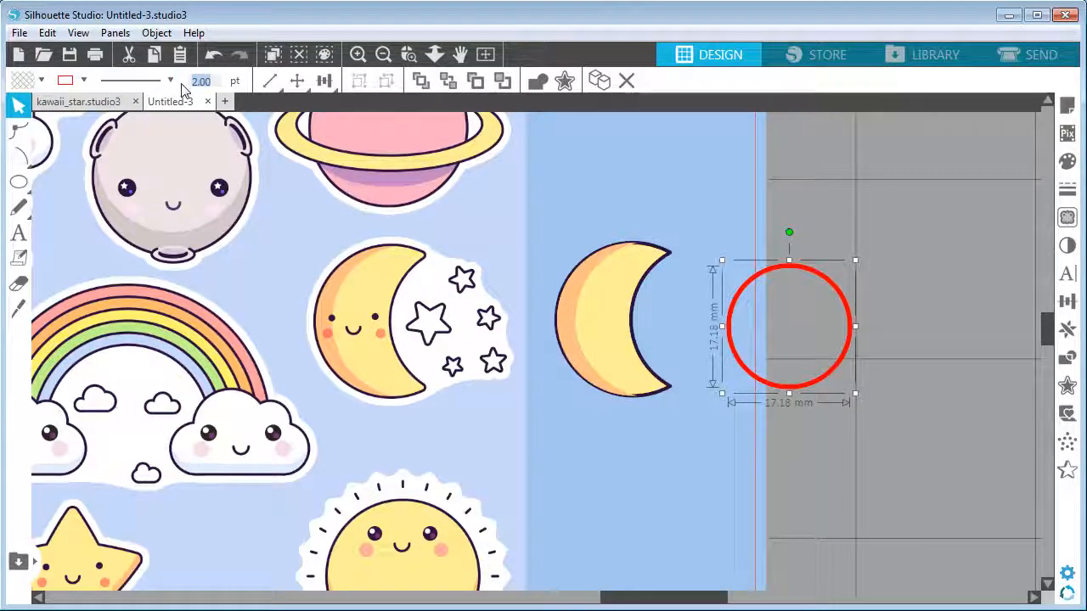
pyautogui.write('10')
pyautogui.press('Return')
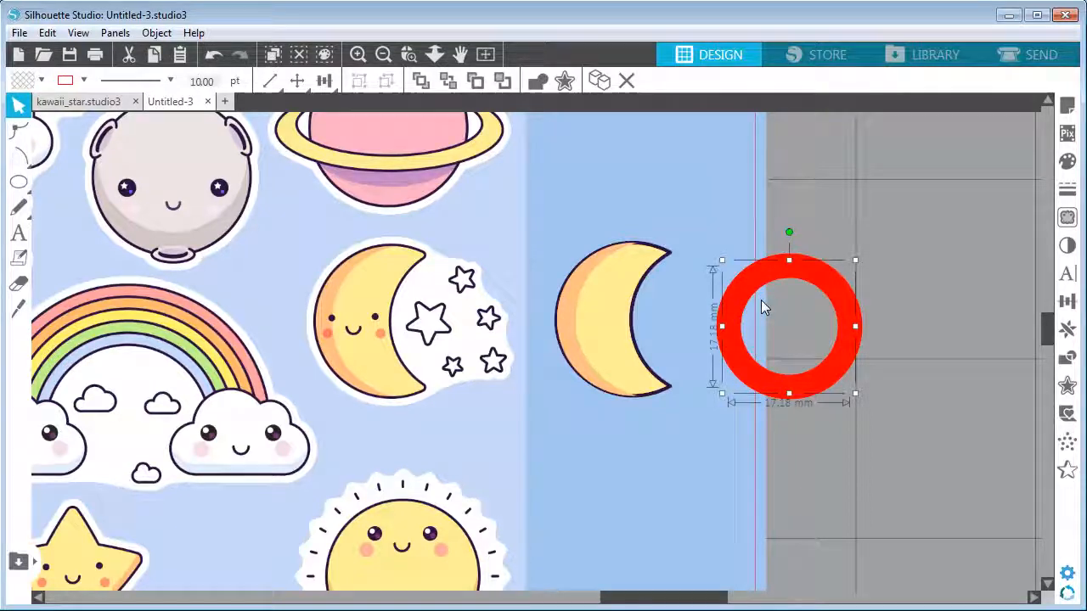
pyautogui.press('Delete')
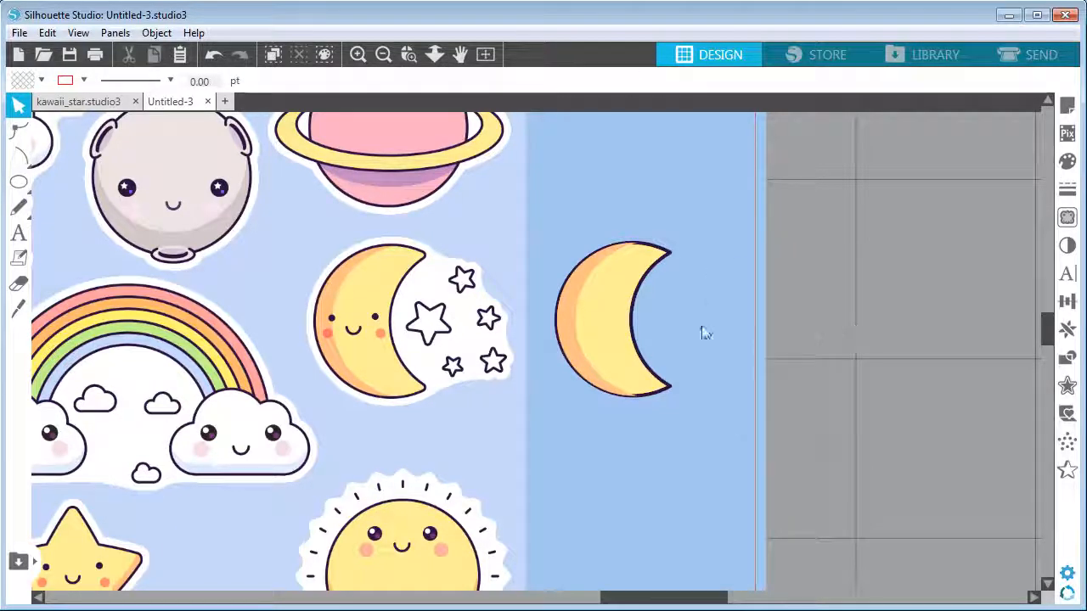
# Step: Set the yellow crescent's line position so its outline sits behind the fill
pyautogui.click(610, 306)
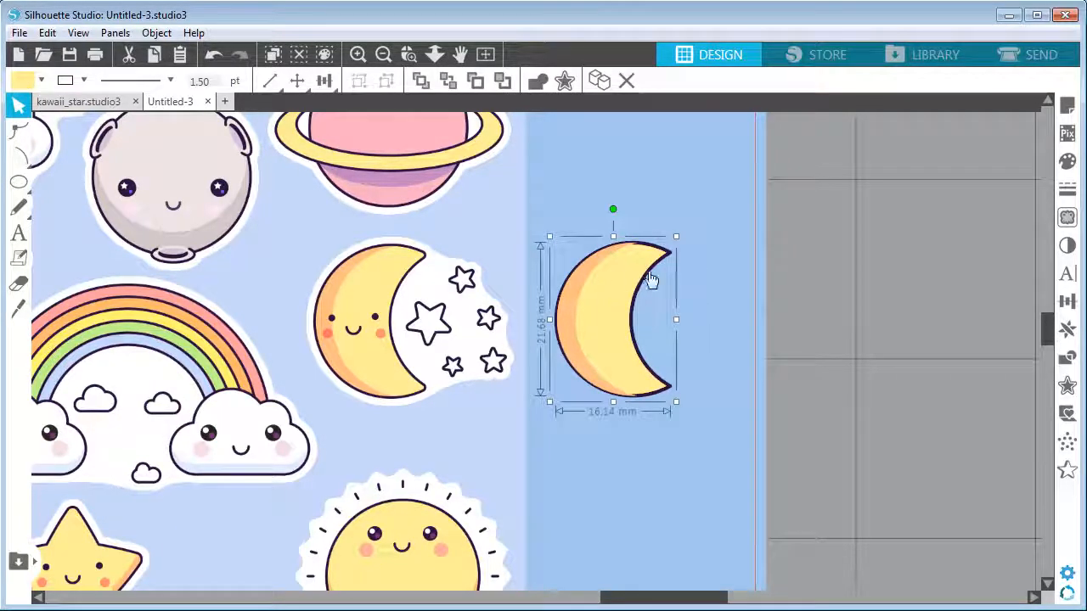
pyautogui.click(1067, 192)
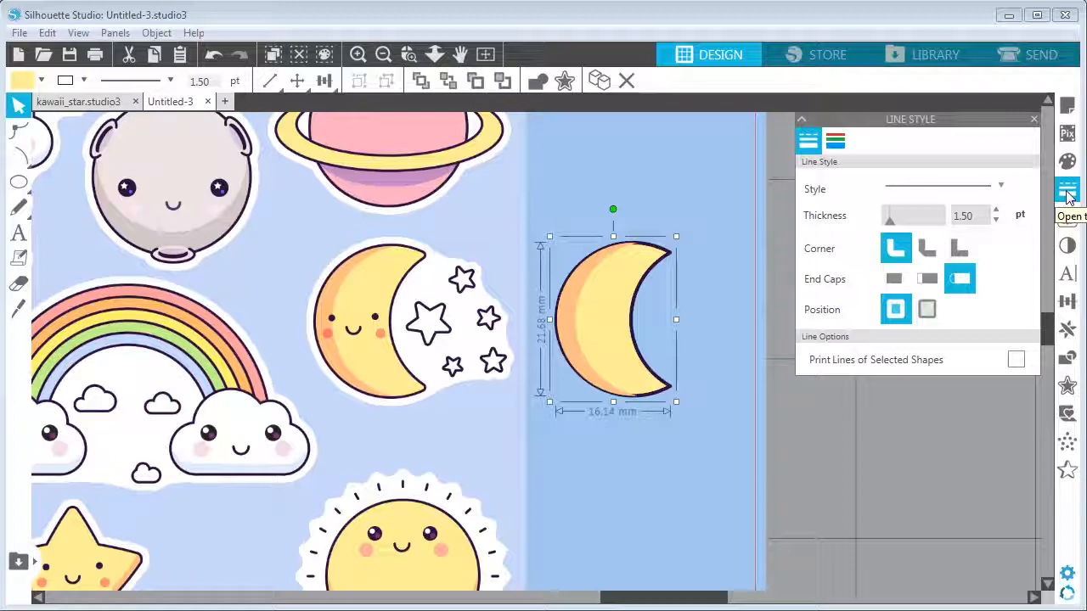
pyautogui.click(929, 312)
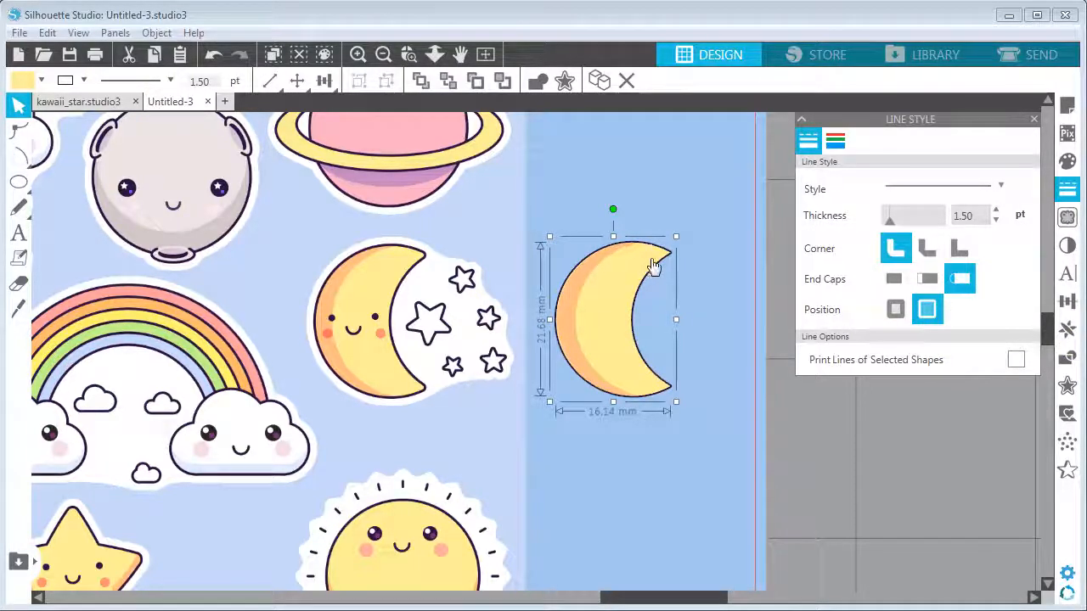
# Step: Set the yellow crescent's outline thickness to 3 pt and deselect it
pyautogui.click(575, 317)
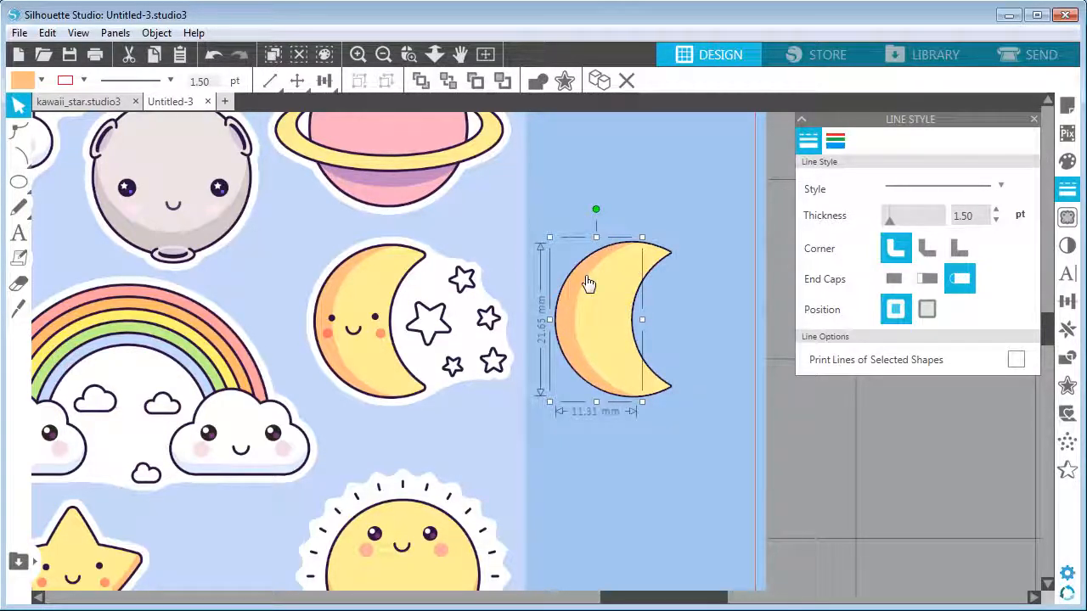
pyautogui.click(654, 259)
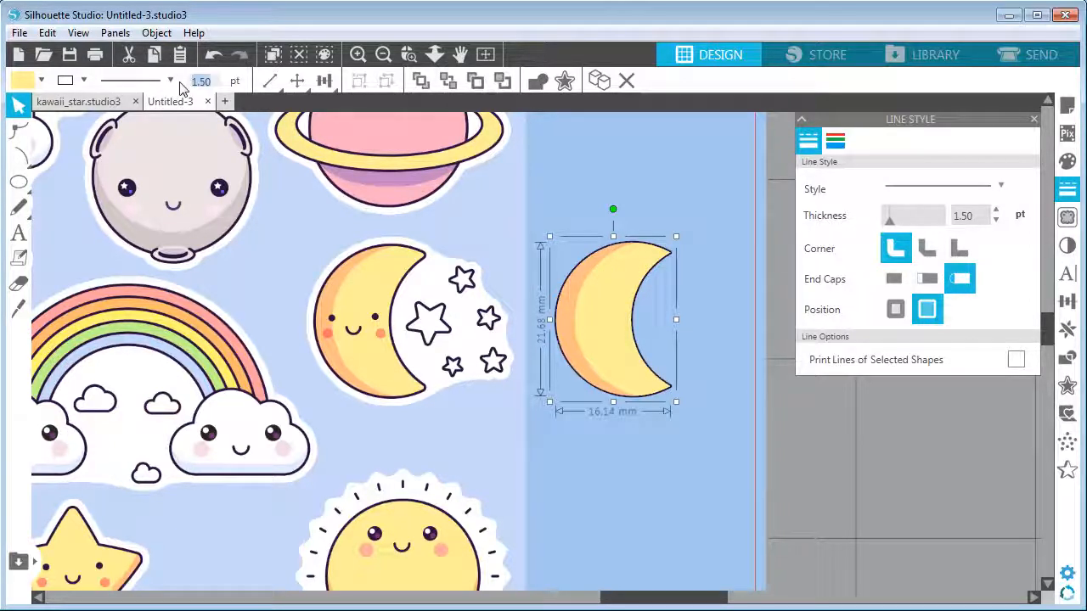
pyautogui.write('3')
pyautogui.press('Return')
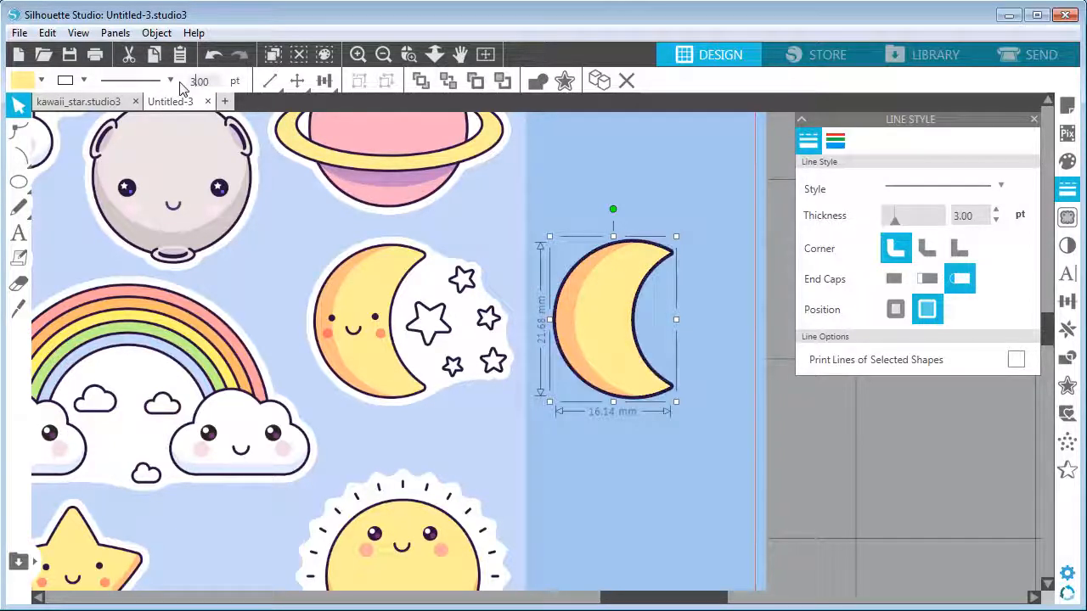
pyautogui.click(735, 292)
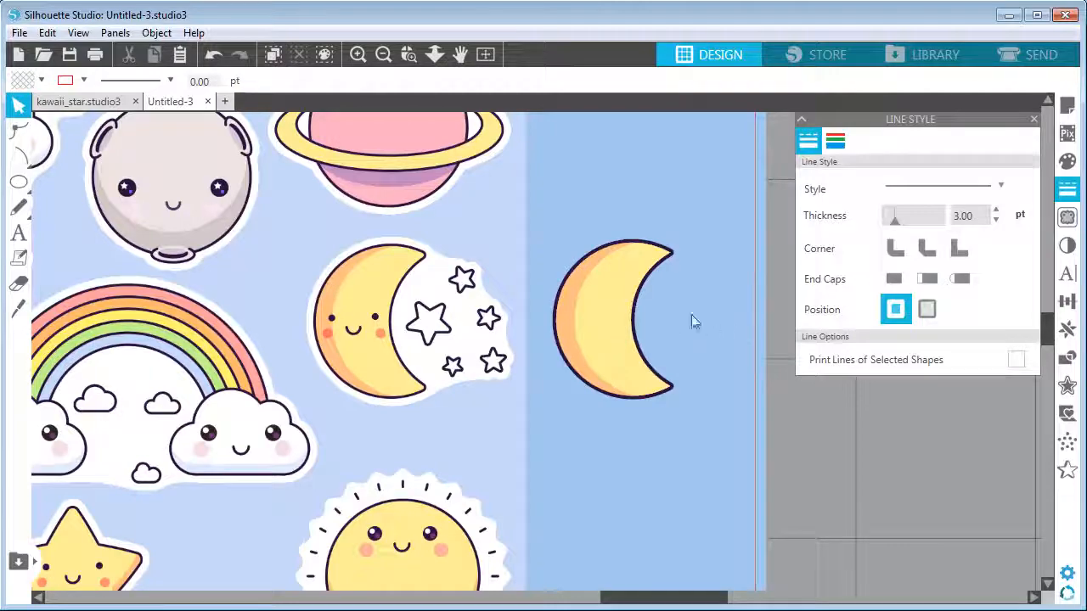
# Step: Draw a circle about 0.98 mm across over the moon sticker's left eye and one about 1.44 mm across over its left cheek
pyautogui.click(356, 56)
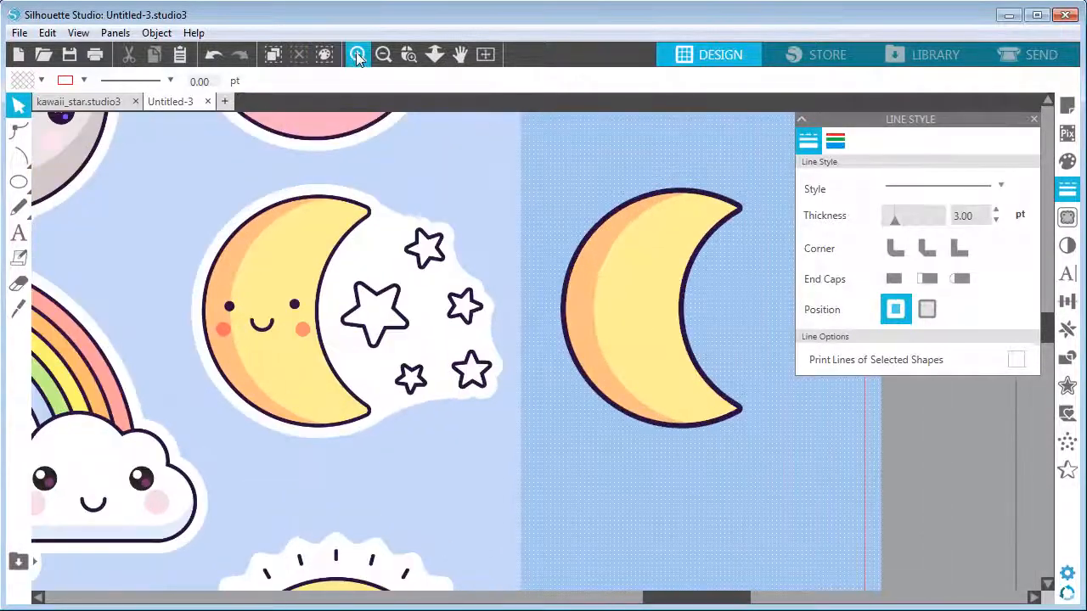
pyautogui.click(459, 55)
pyautogui.moveTo(413, 183); pyautogui.dragTo(788, 243)
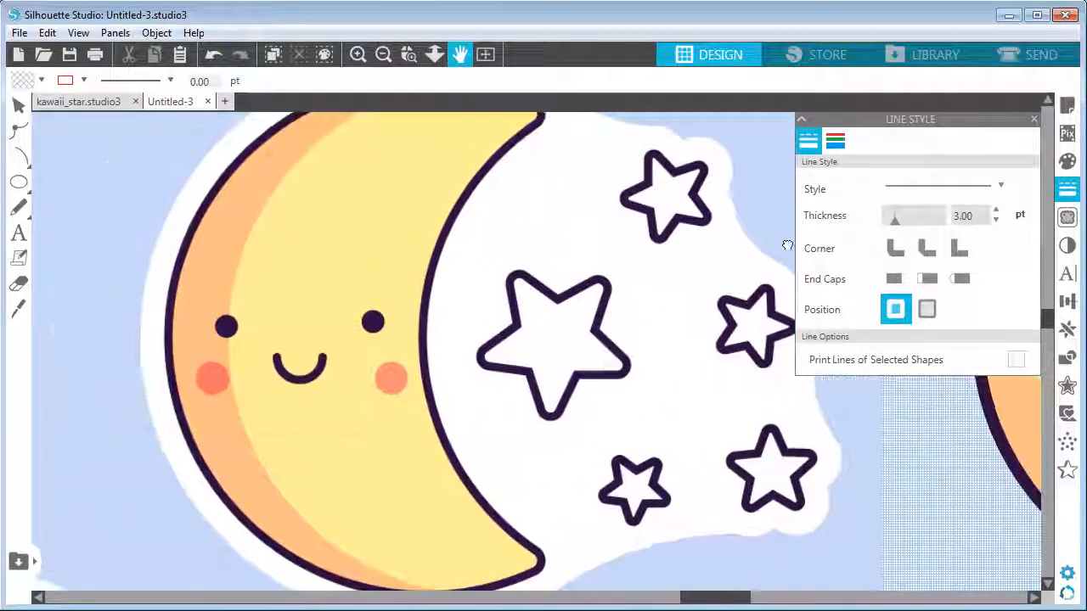
pyautogui.moveTo(247, 328); pyautogui.dragTo(441, 338)
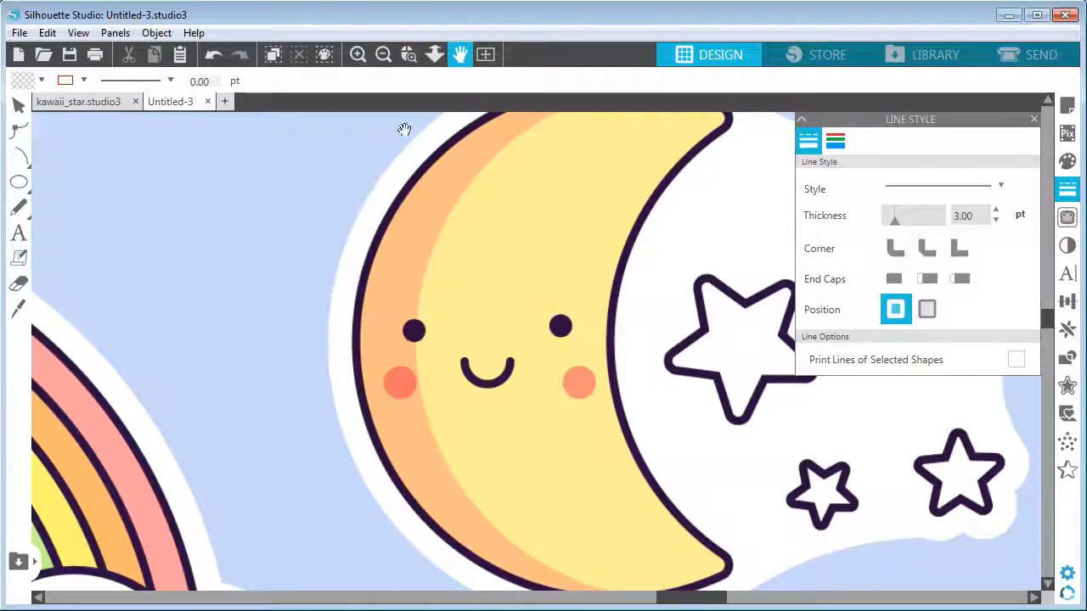
pyautogui.click(357, 54)
pyautogui.click(459, 54)
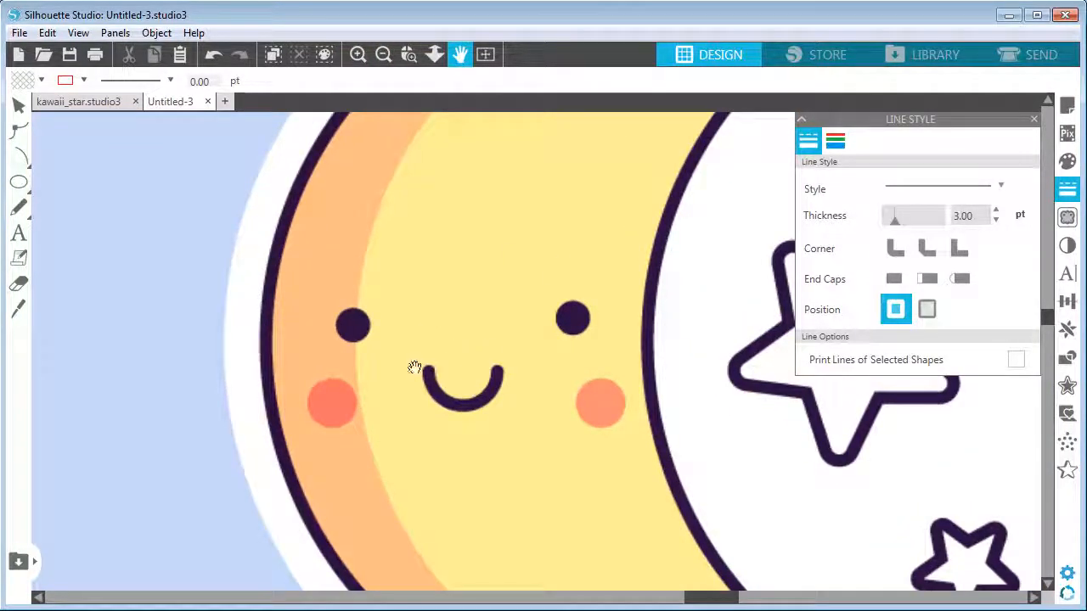
pyautogui.click(19, 182)
pyautogui.click(94, 182)
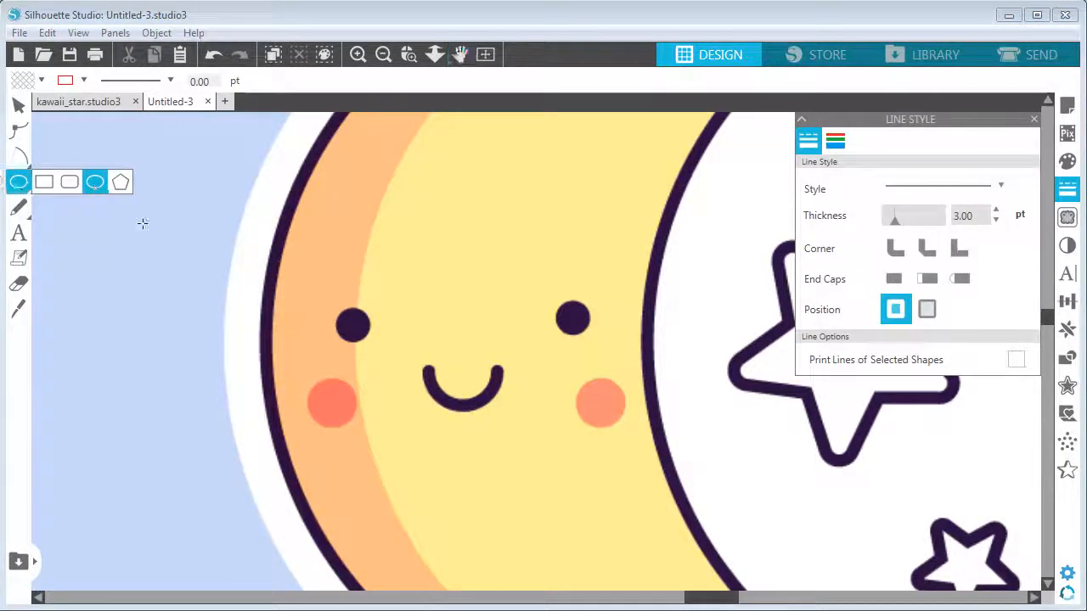
pyautogui.moveTo(333, 307); pyautogui.dragTo(371, 338)
pyautogui.click(19, 182)
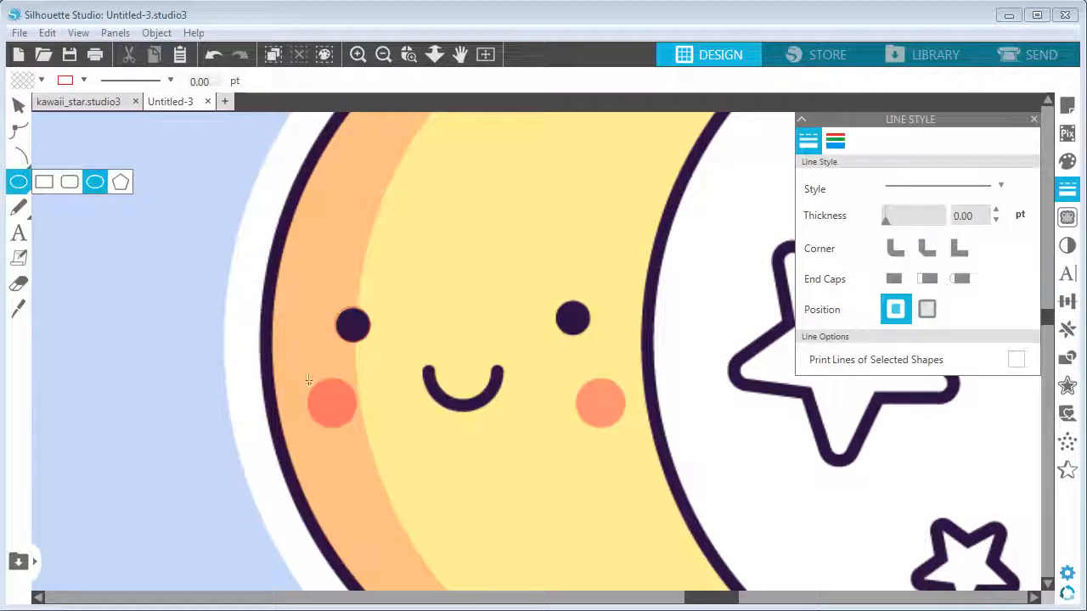
pyautogui.moveTo(307, 377); pyautogui.dragTo(358, 426)
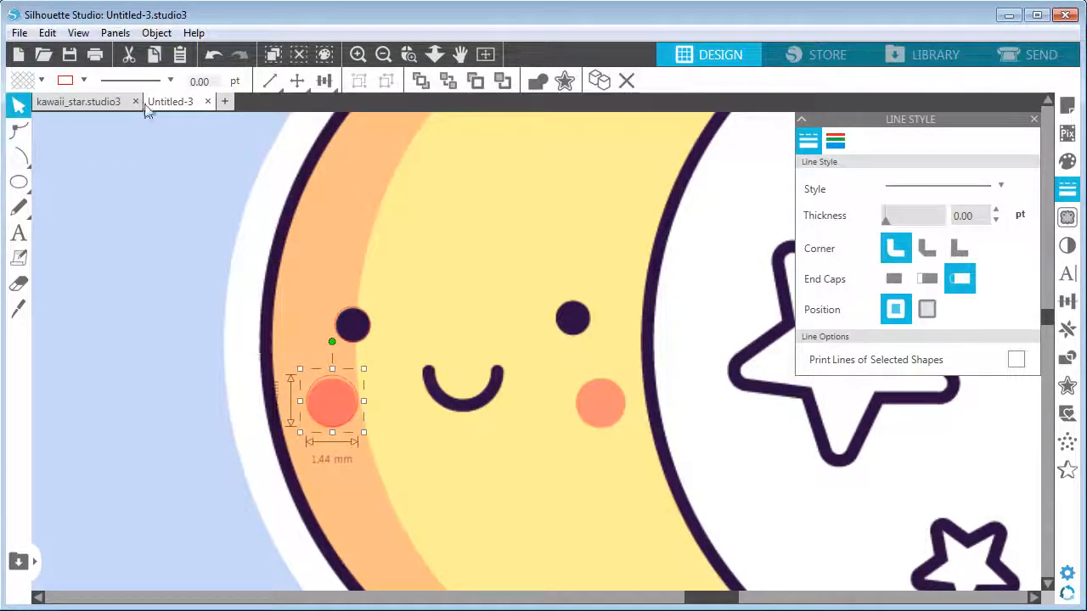
# Step: Fill the left cheek circle with the salmon pink sampled from the sticker's right cheek
pyautogui.click(40, 80)
pyautogui.click(179, 117)
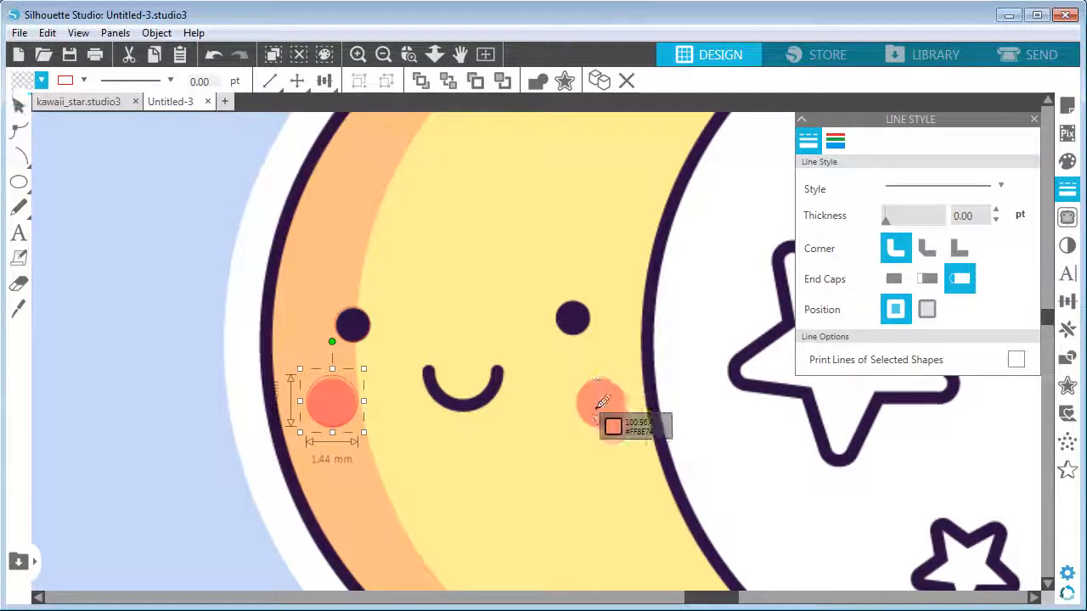
pyautogui.click(603, 412)
pyautogui.click(275, 235)
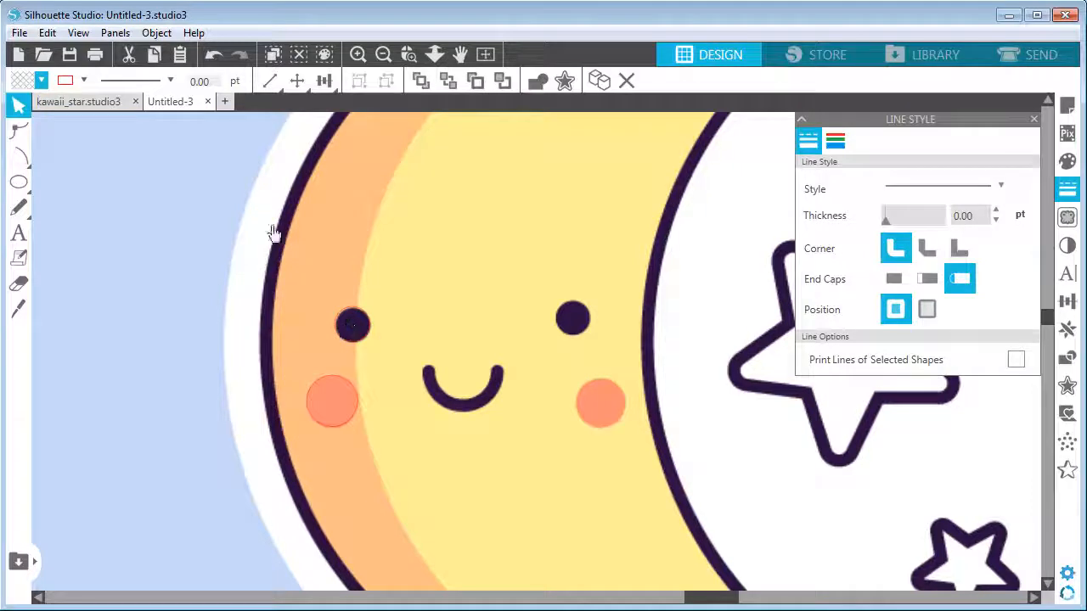
# Step: Fill the left eye circle with the dark purple sampled from the sticker's right eye
pyautogui.click(368, 326)
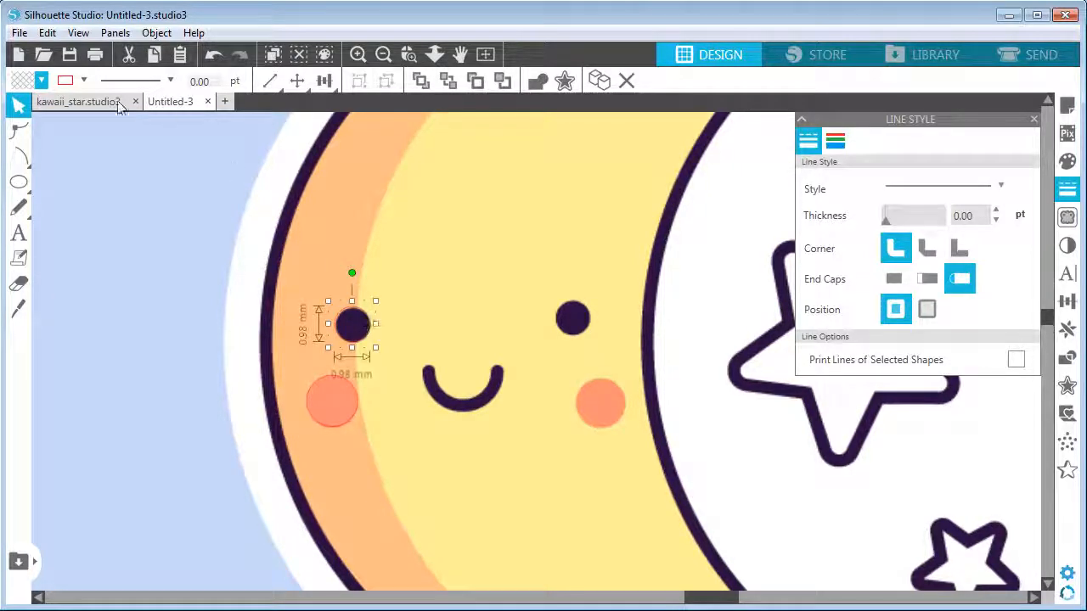
pyautogui.click(41, 80)
pyautogui.click(180, 108)
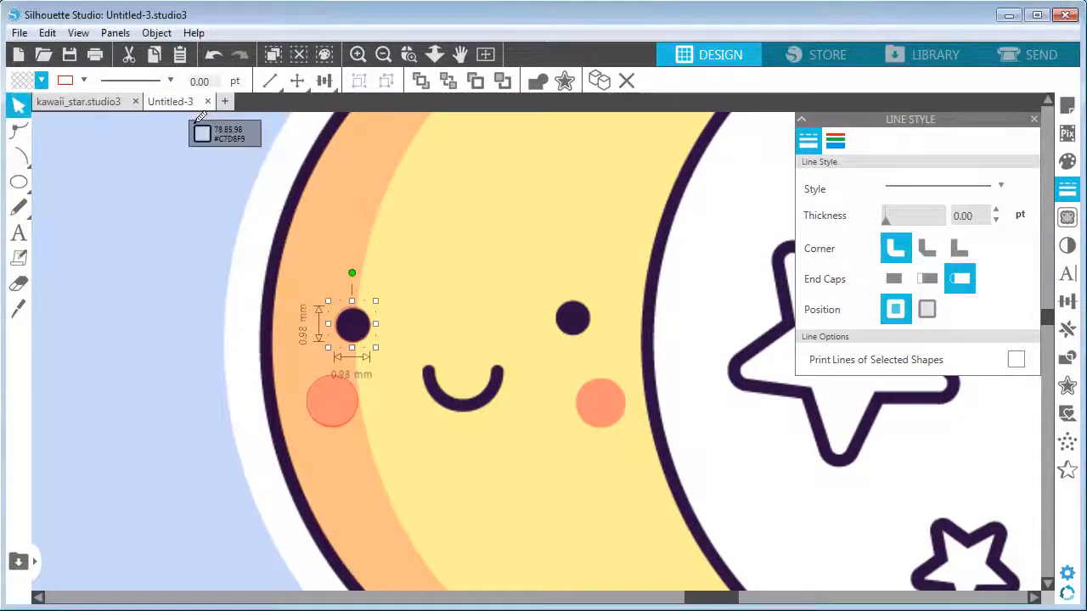
pyautogui.click(572, 319)
# Step: Make the line colour of the left eye and left cheek circles transparent
pyautogui.keyDown('shift'); pyautogui.click(326, 404); pyautogui.keyUp('shift')
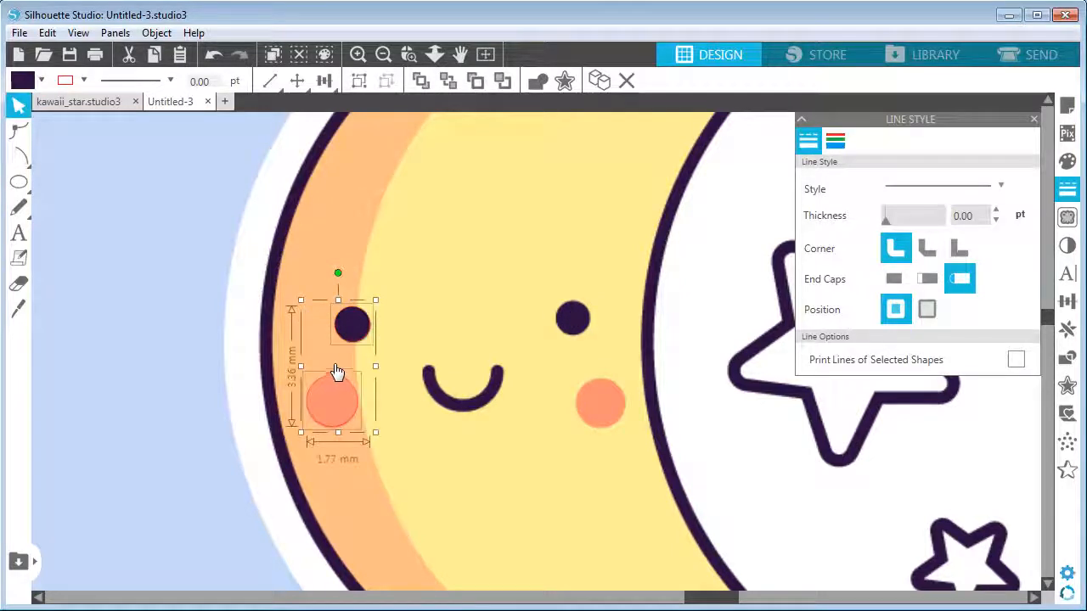
pyautogui.click(84, 80)
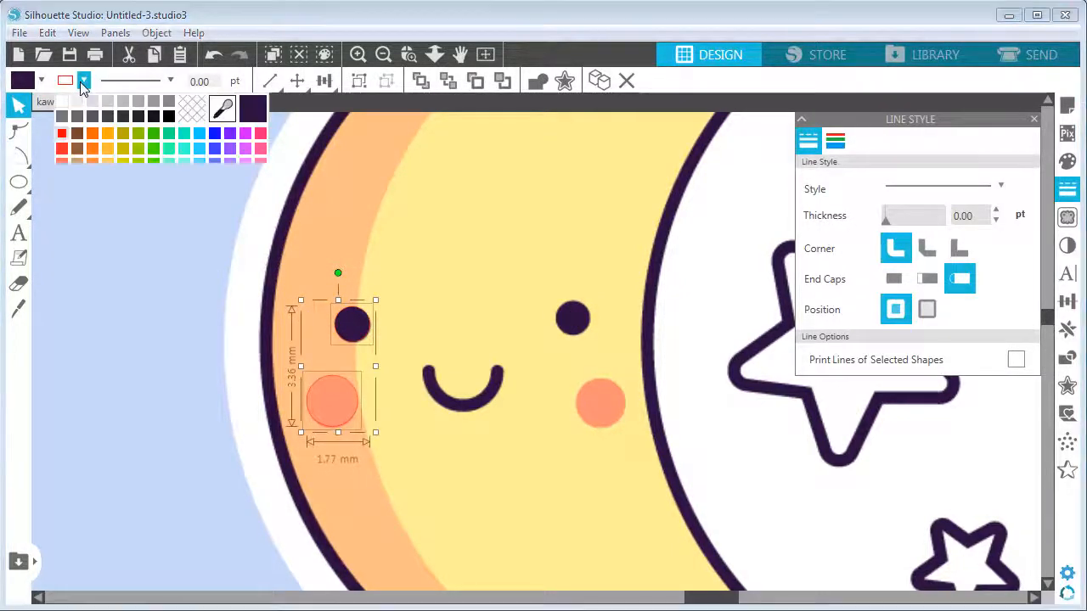
pyautogui.click(194, 110)
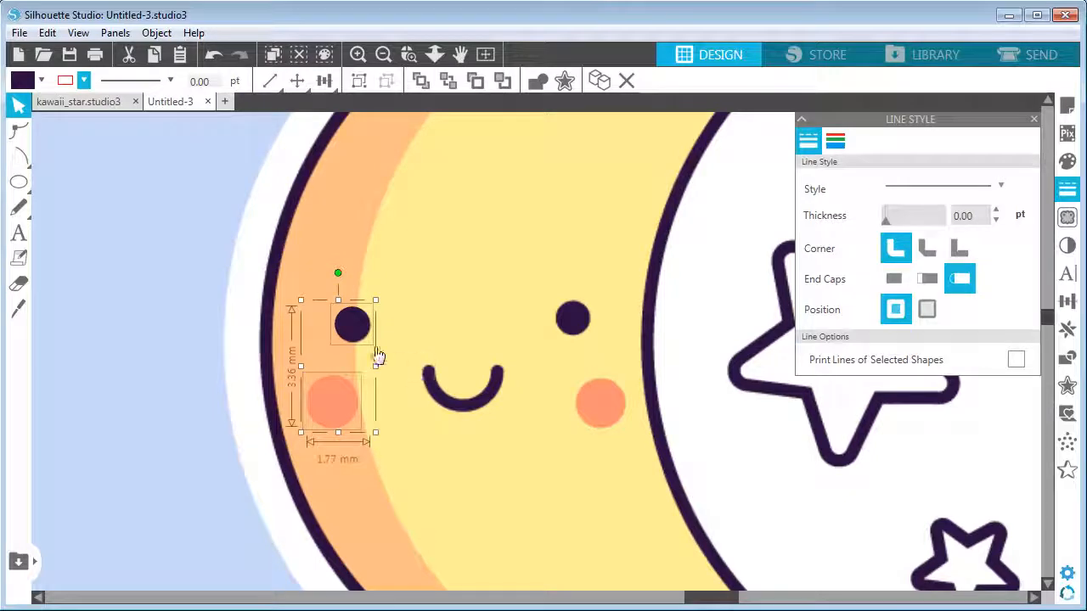
pyautogui.click(355, 255)
# Step: Duplicate the left eye circle and place the copy over the sticker's right eye
pyautogui.doubleClick(352, 323)
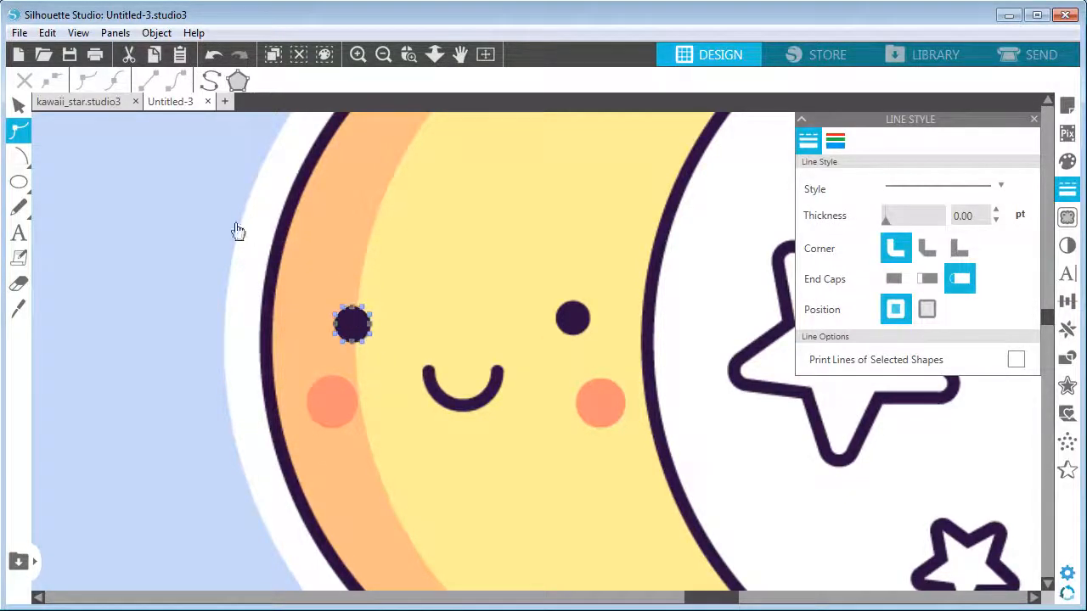
pyautogui.click(19, 109)
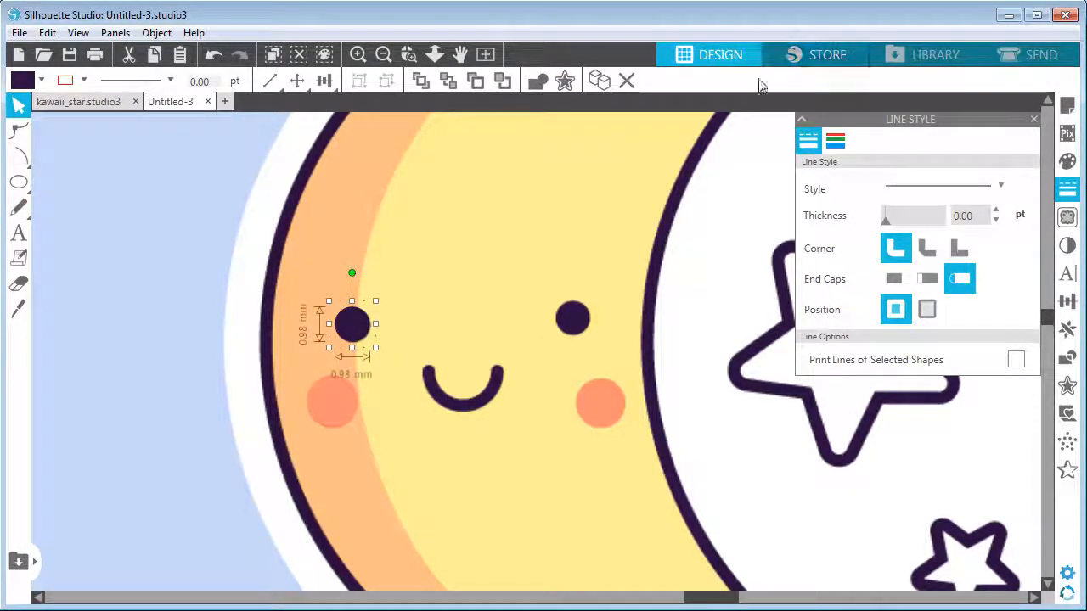
pyautogui.click(601, 89)
pyautogui.moveTo(381, 322); pyautogui.dragTo(583, 324)
# Step: Duplicate the left cheek circle and place the copy over the sticker's right cheek
pyautogui.click(330, 412)
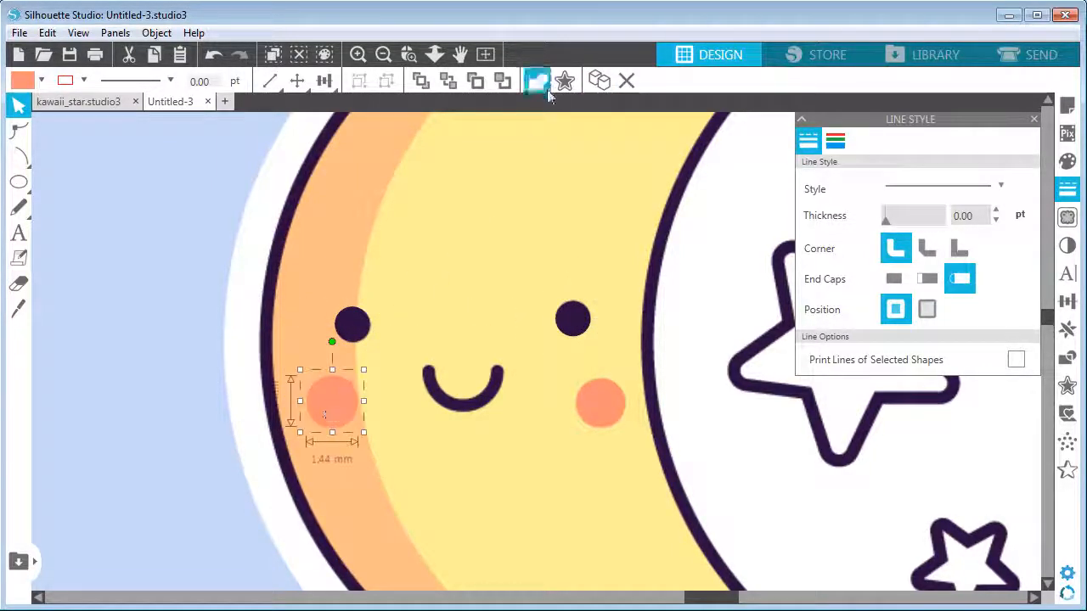
pyautogui.click(598, 85)
pyautogui.moveTo(359, 400); pyautogui.dragTo(611, 402)
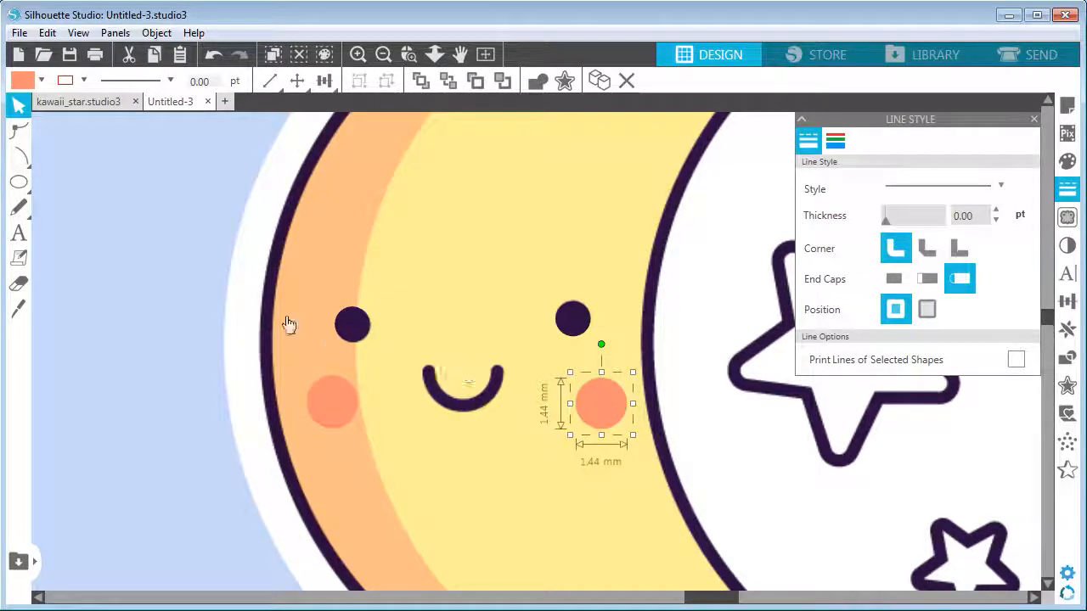
# Step: Trace the sticker's smile with a 180° Flexishapes arc of about 1.07 mm radius
pyautogui.moveTo(24, 157)
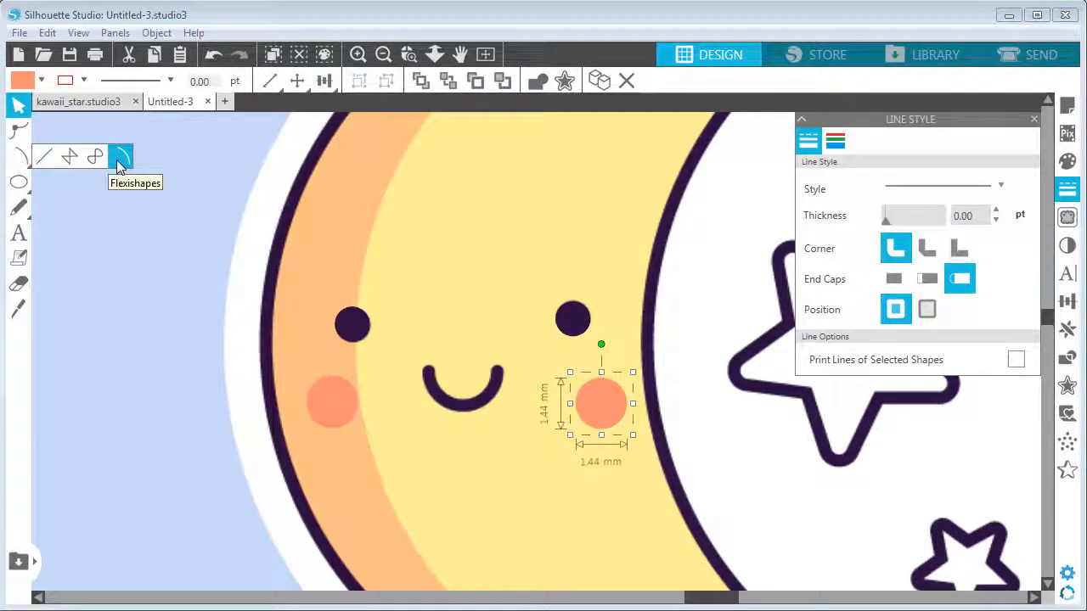
pyautogui.click(119, 160)
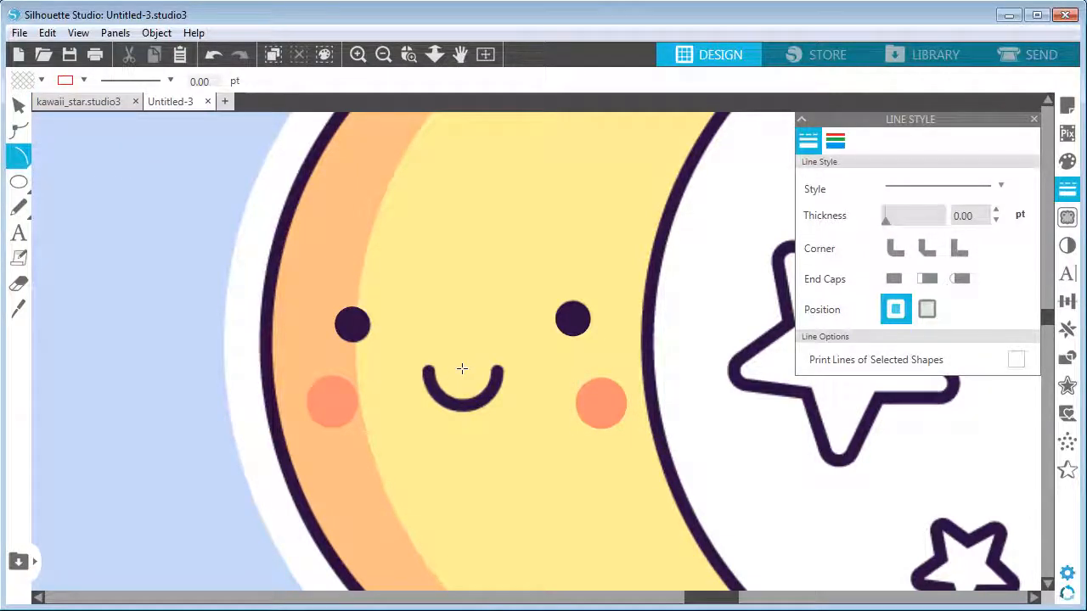
pyautogui.moveTo(454, 368); pyautogui.dragTo(500, 369)
pyautogui.click(500, 368)
pyautogui.click(429, 370)
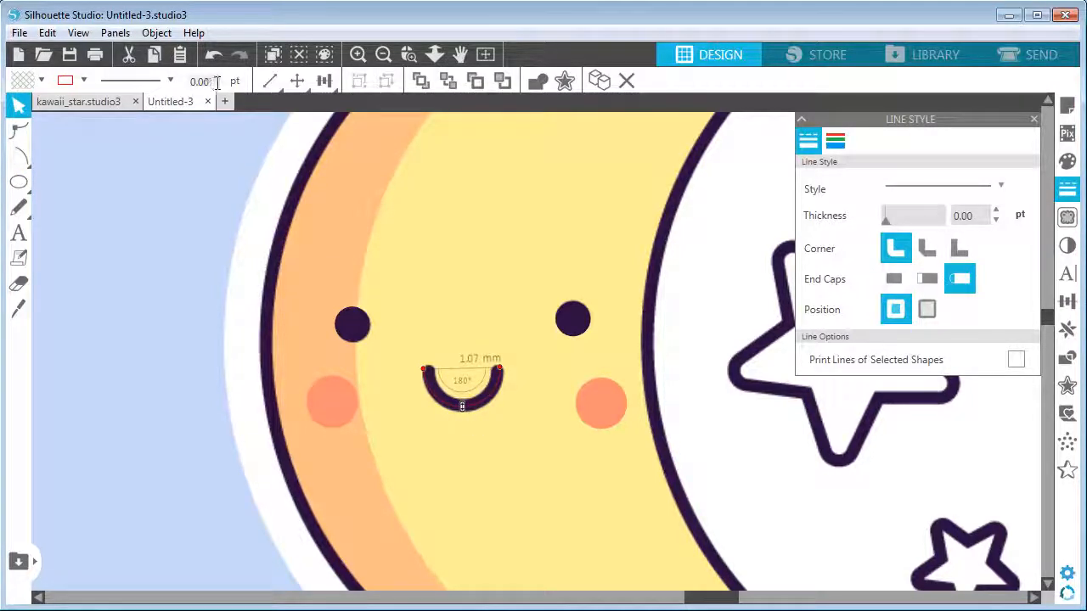
# Step: Set the smile arc's line thickness to 1.5 pt and its line colour to the dark purple sampled from the right eye
pyautogui.write('1.5')
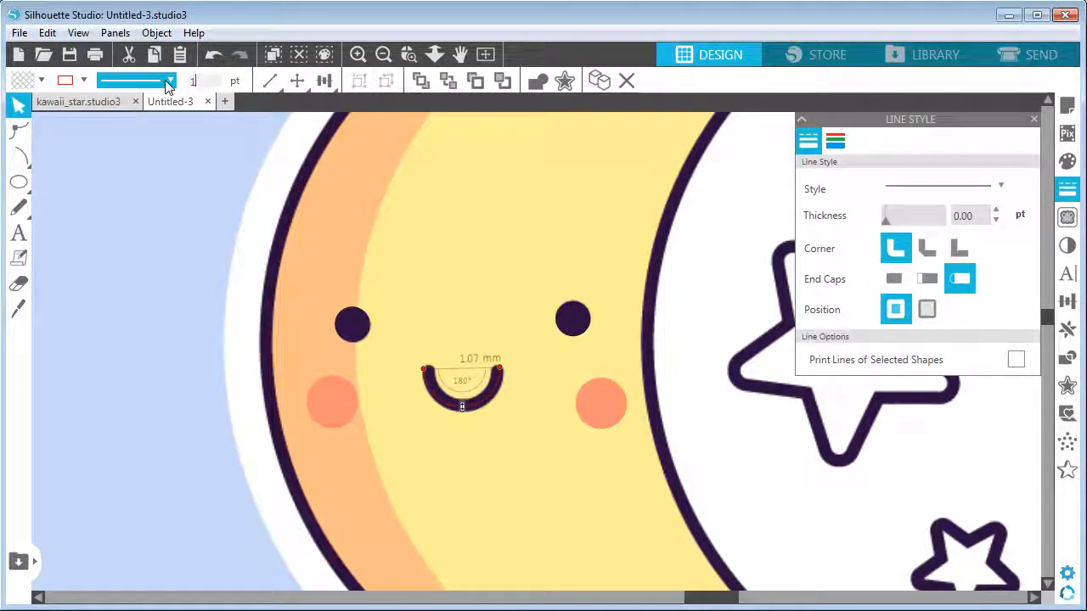
pyautogui.press('Return')
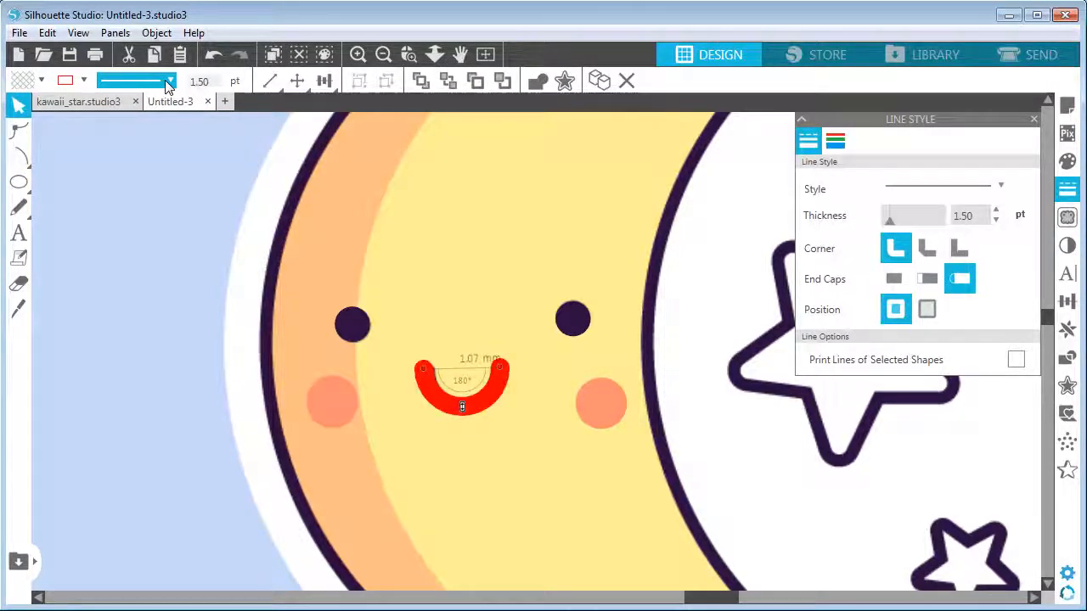
pyautogui.click(84, 81)
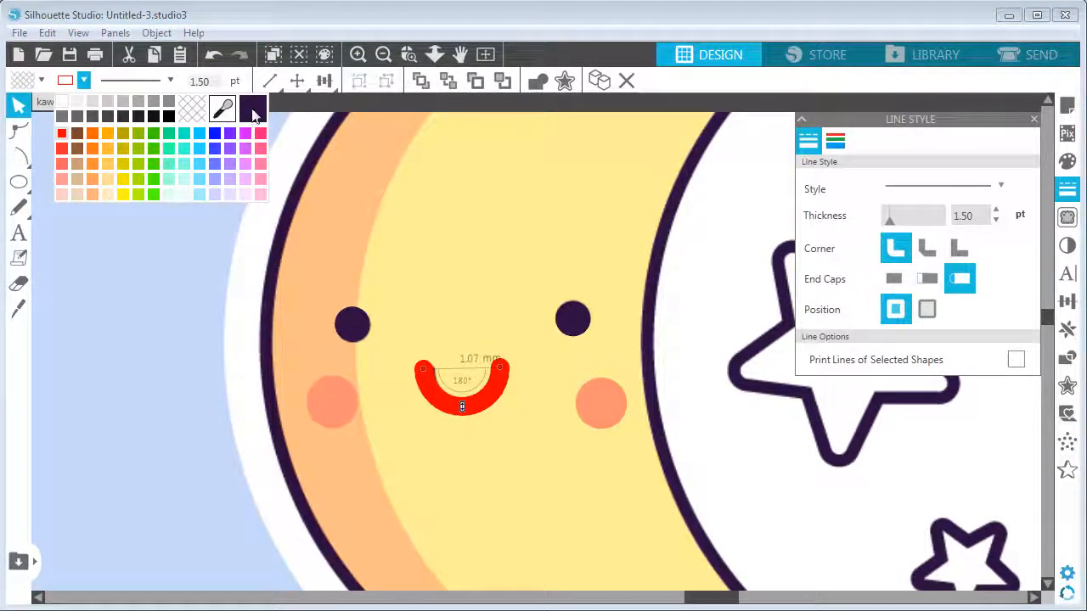
pyautogui.click(84, 81)
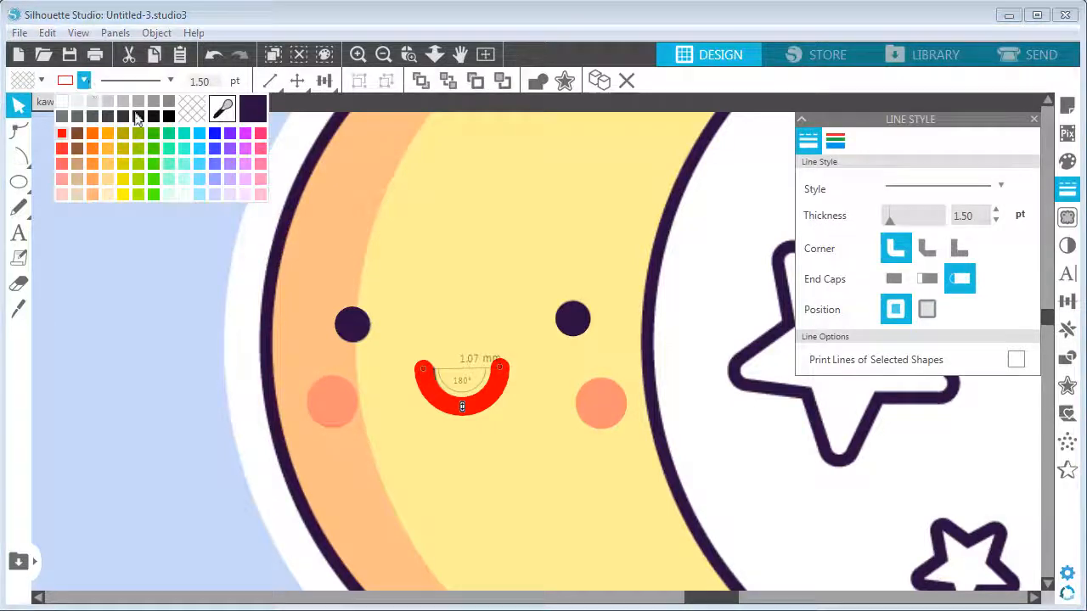
pyautogui.click(259, 113)
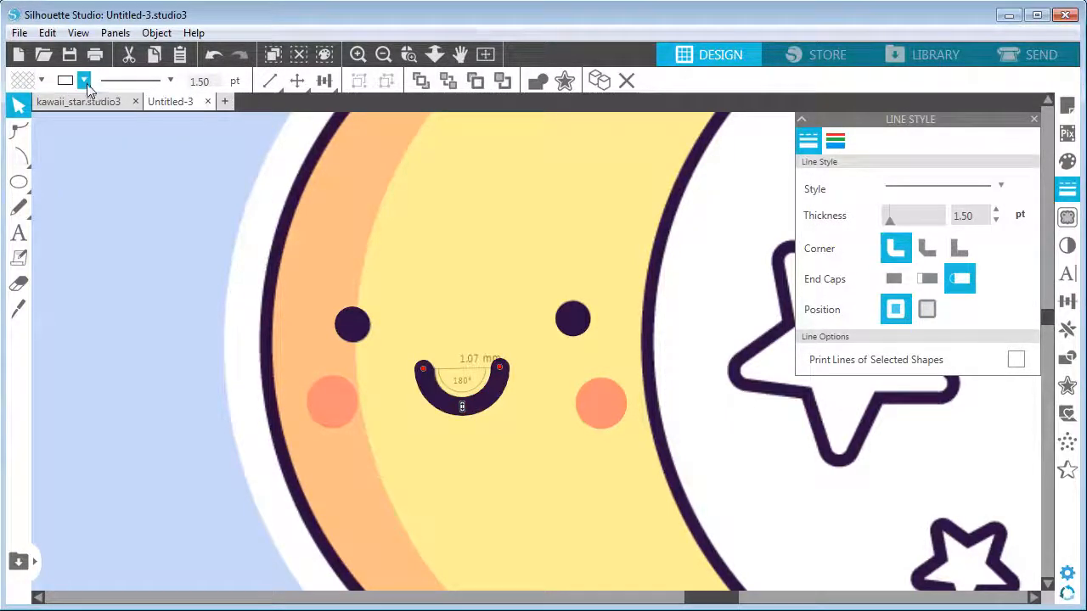
pyautogui.click(85, 81)
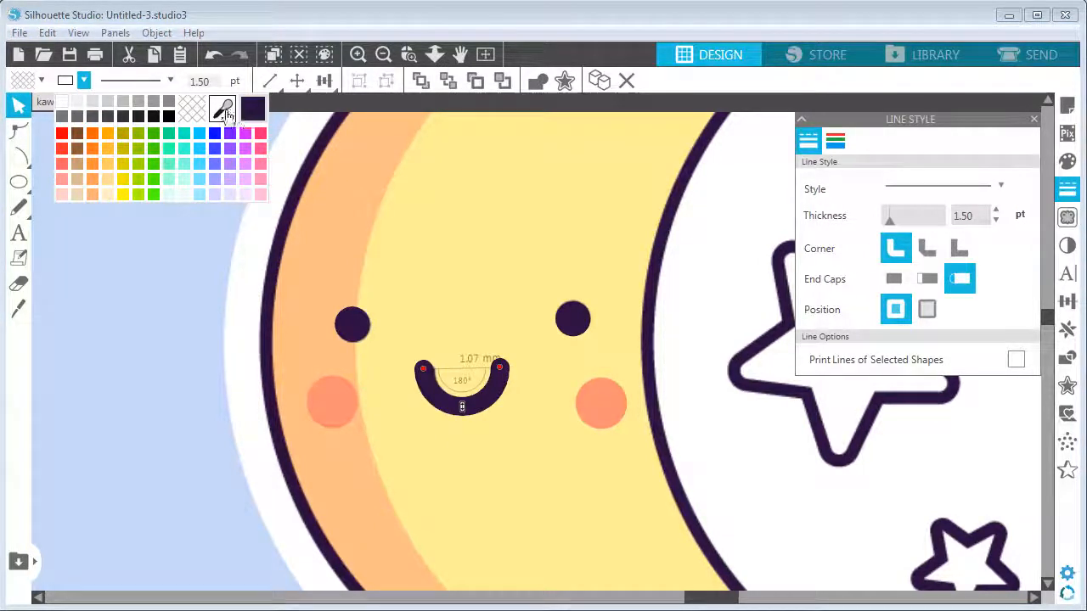
pyautogui.click(220, 111)
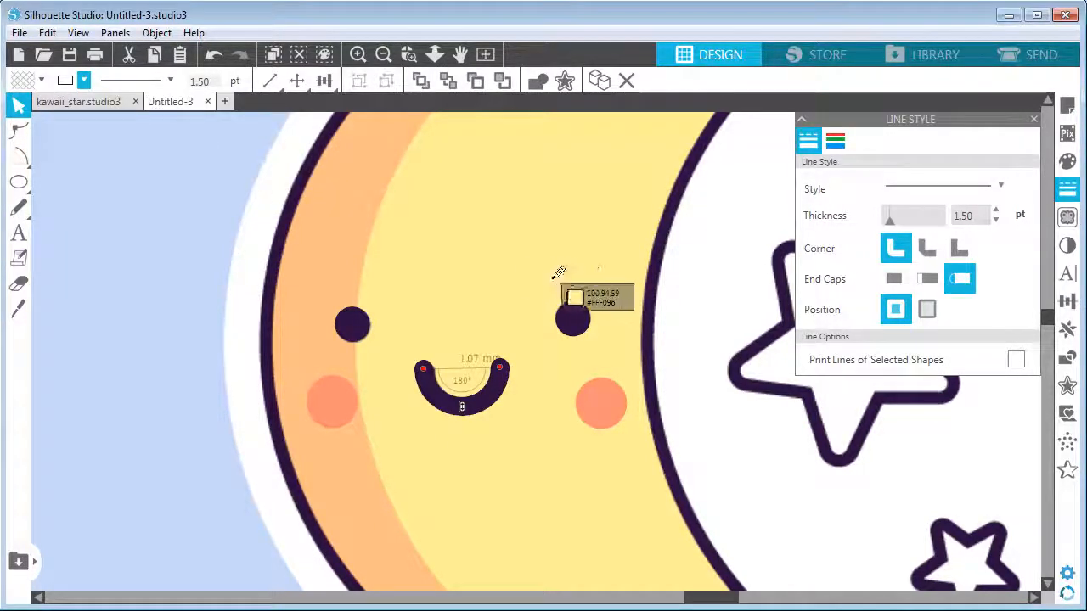
pyautogui.click(571, 321)
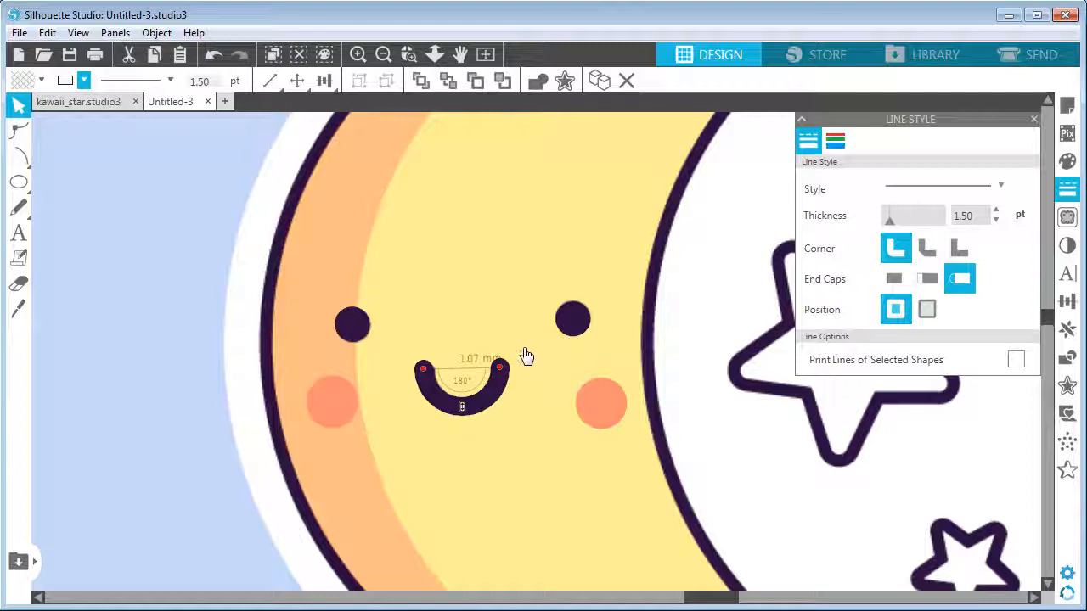
# Step: Group the smile arc, both eye circles and both cheek circles into a single face
pyautogui.keyDown('shift'); pyautogui.click(354, 322); pyautogui.keyUp('shift')
pyautogui.keyDown('shift'); pyautogui.click(568, 334); pyautogui.keyUp('shift')
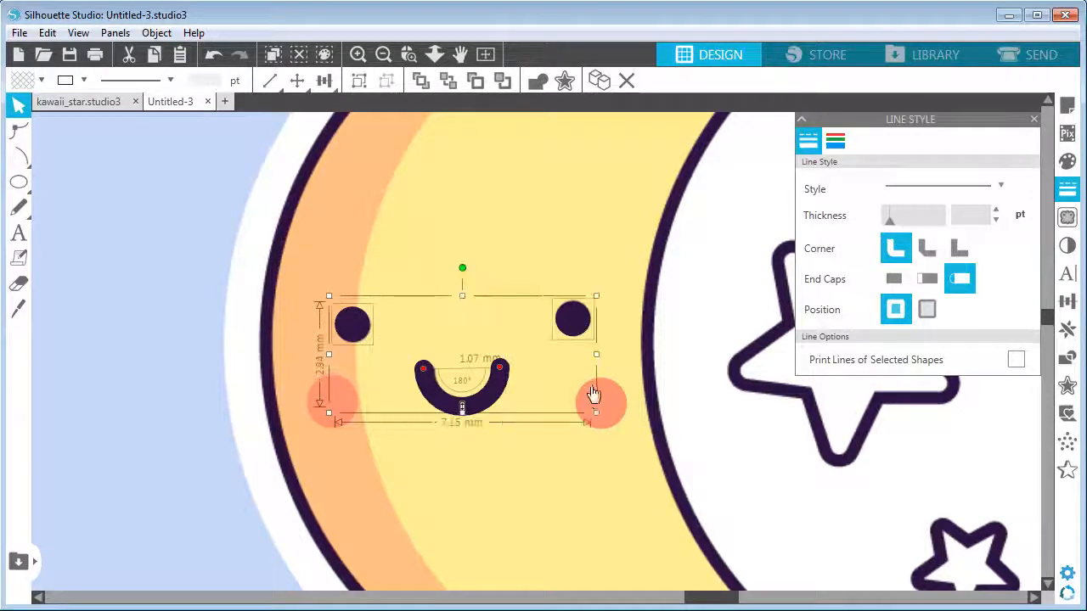
pyautogui.keyDown('shift'); pyautogui.click(591, 395); pyautogui.keyUp('shift')
pyautogui.keyDown('shift'); pyautogui.click(344, 408); pyautogui.keyUp('shift')
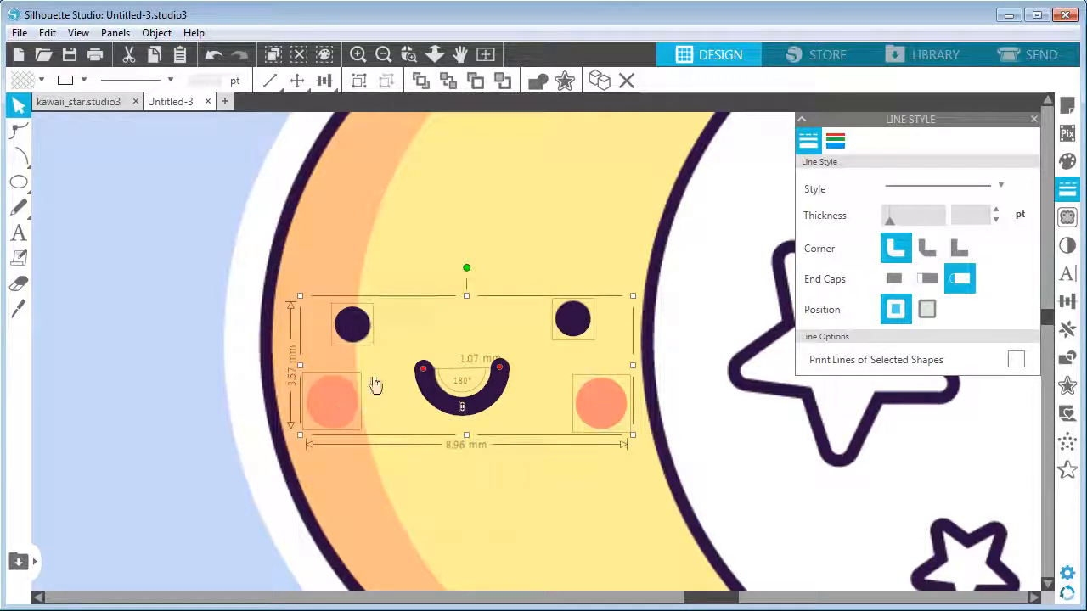
pyautogui.click(157, 33)
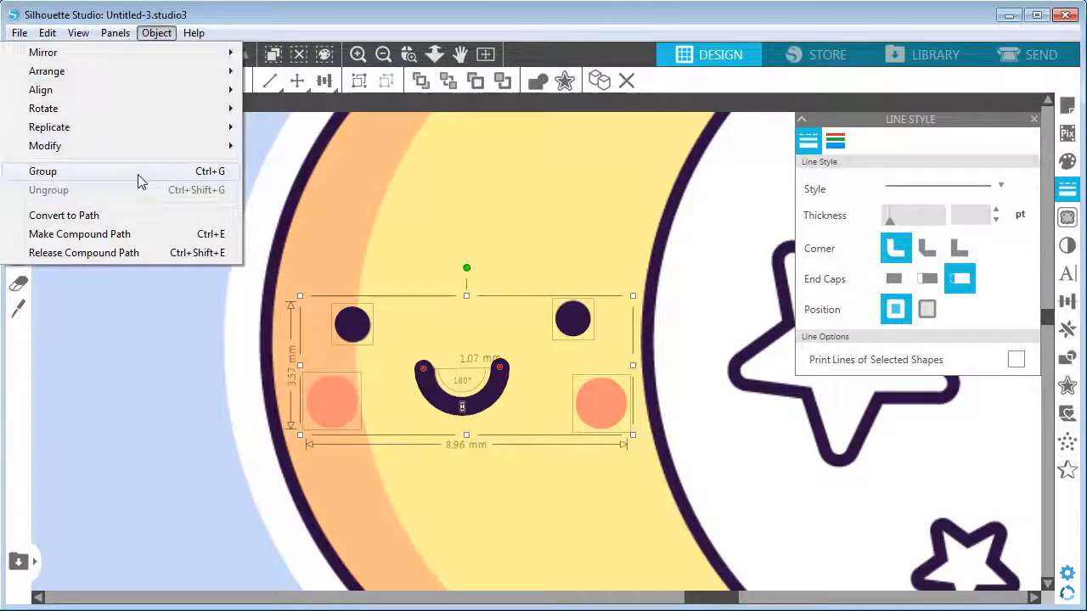
pyautogui.click(138, 174)
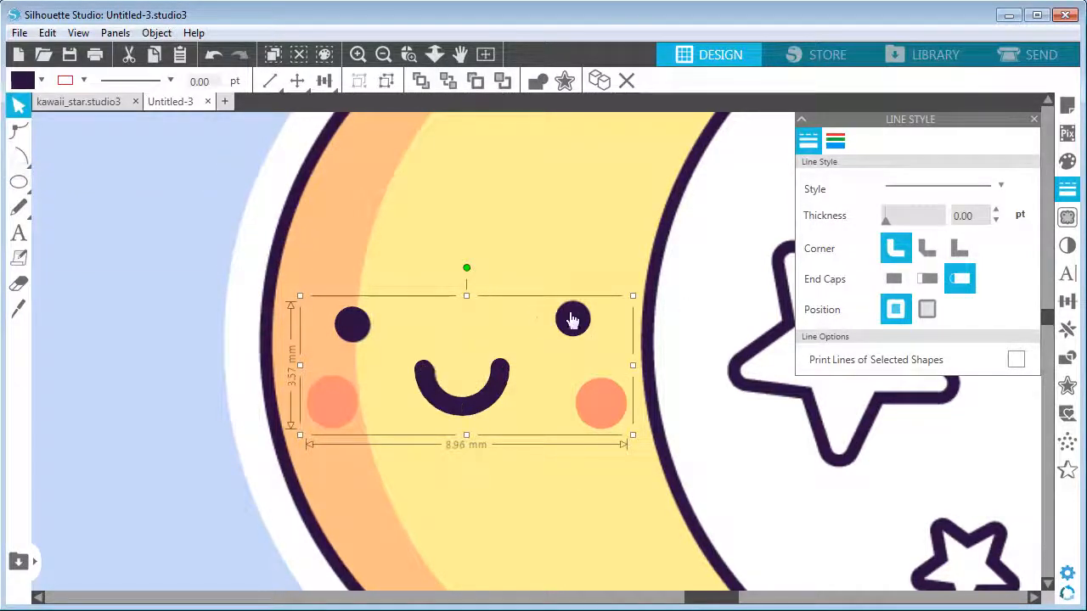
pyautogui.click(381, 56)
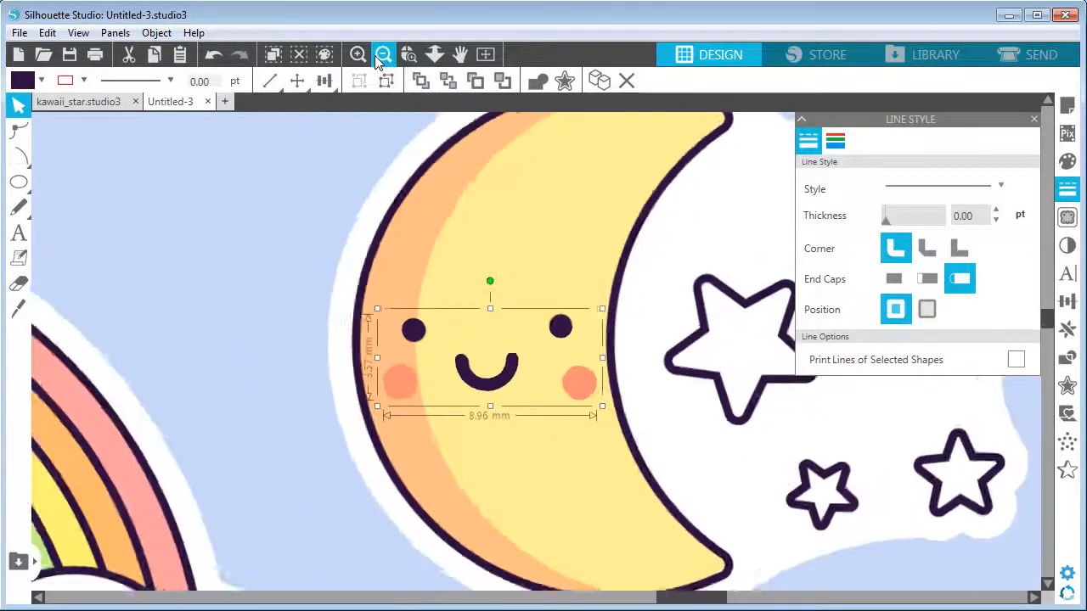
pyautogui.click(381, 54)
pyautogui.click(381, 54)
pyautogui.click(782, 199)
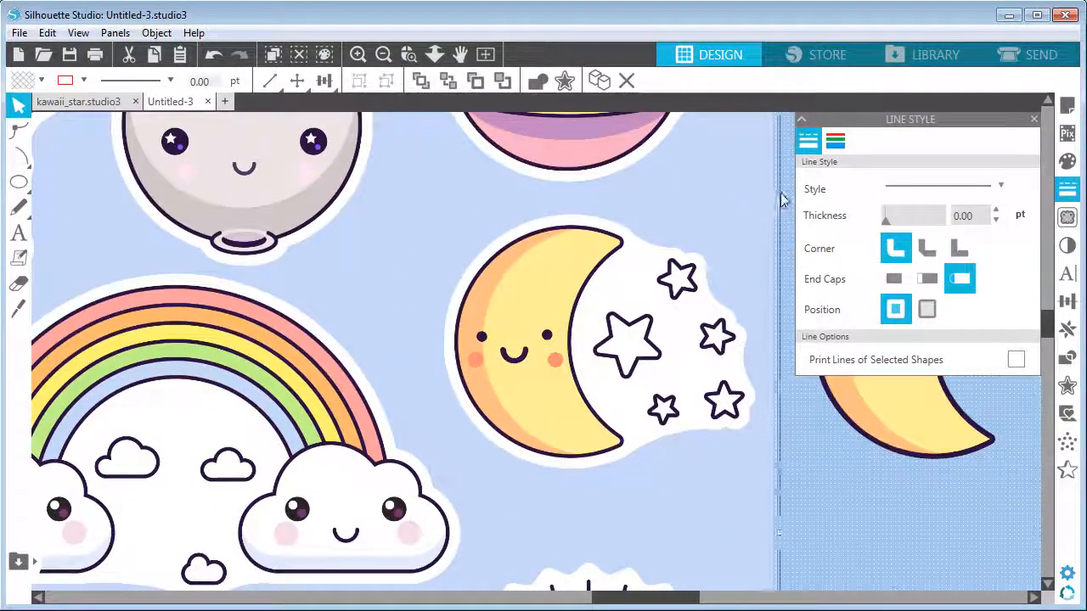
# Step: Move the grouped face from the reference sticker onto the matching spot on the drawn crescent moon
pyautogui.moveTo(785, 204); pyautogui.dragTo(424, 206)
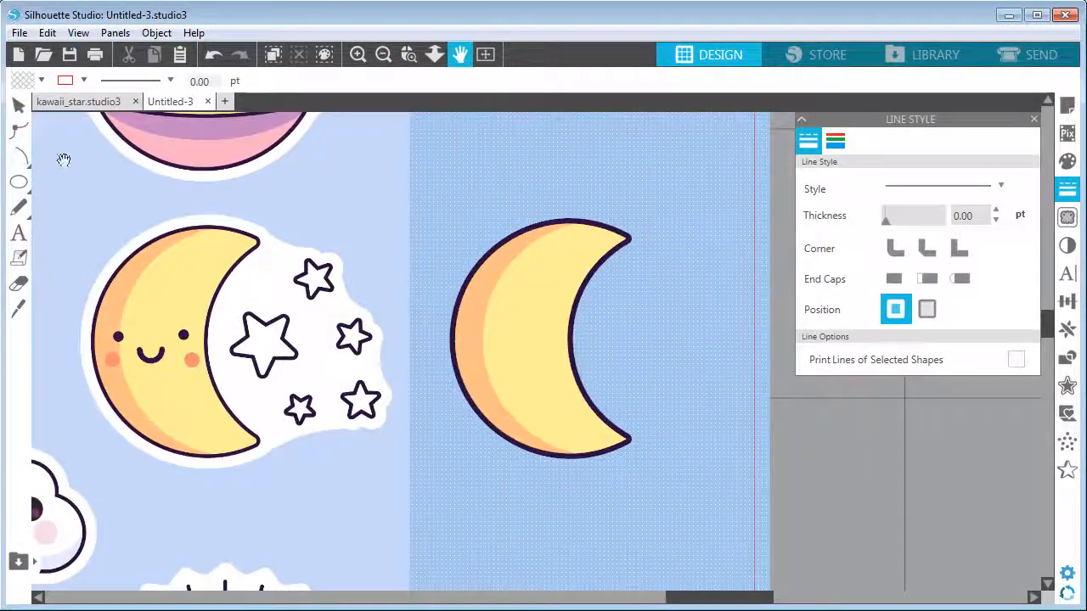
pyautogui.click(17, 104)
pyautogui.click(185, 343)
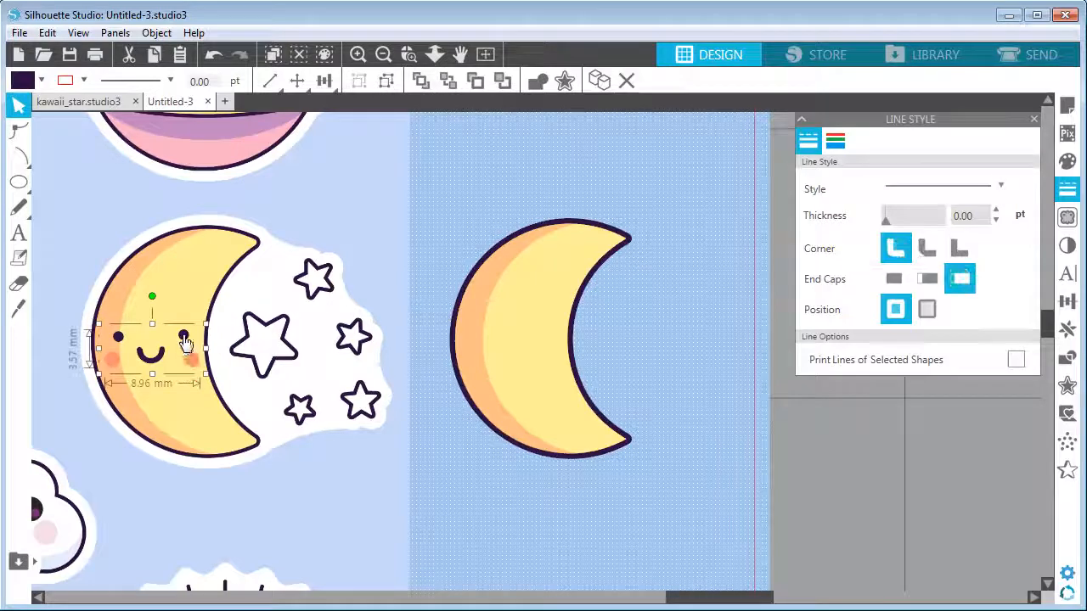
pyautogui.moveTo(185, 342); pyautogui.dragTo(546, 341)
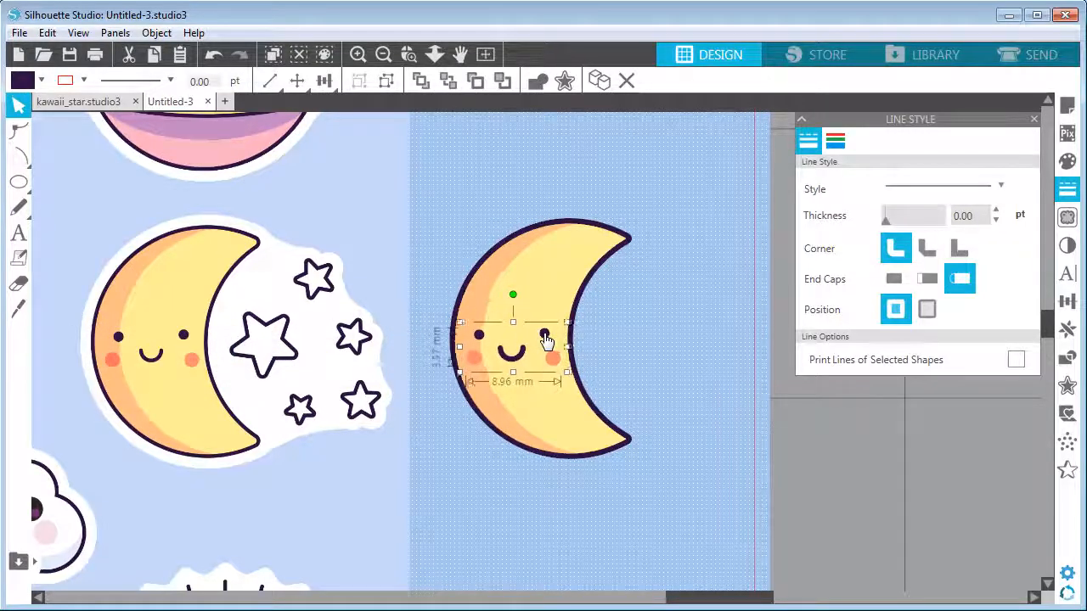
pyautogui.click(651, 335)
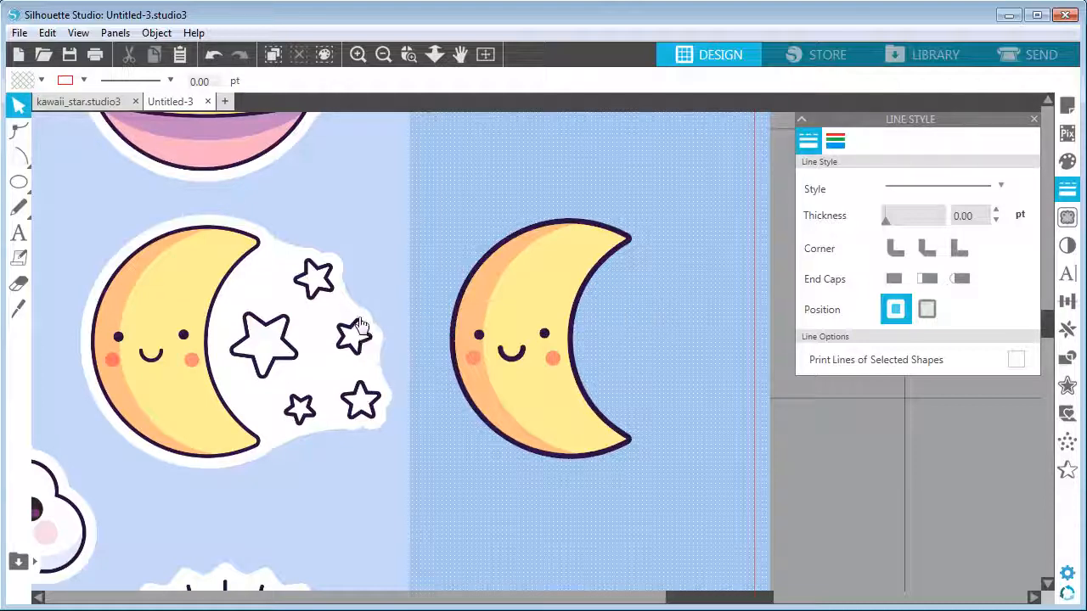
# Step: Check the program's edition and release number in its About information
pyautogui.click(194, 34)
pyautogui.click(170, 203)
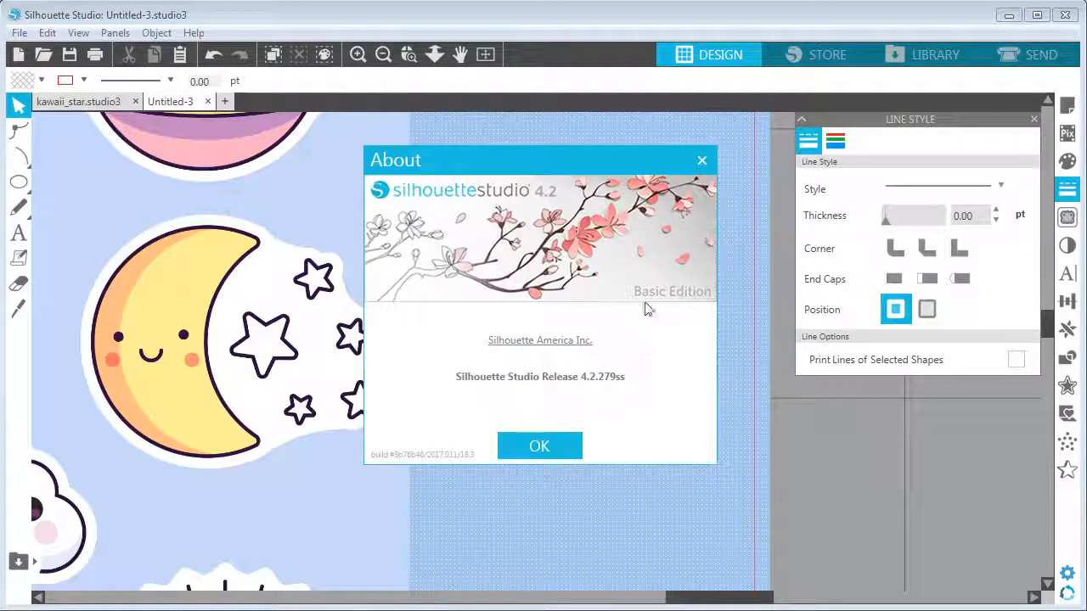
pyautogui.click(544, 447)
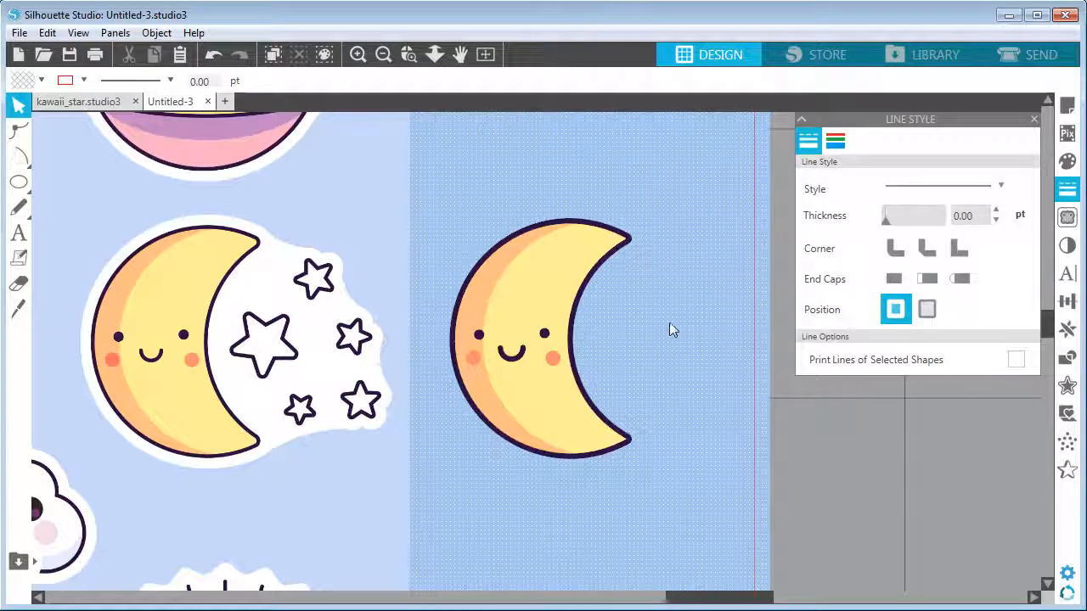
# Step: Draw a triangle about 22.19 mm wide and 19.22 mm high beside the moon with the regular polygon tool and convert it to a path
pyautogui.moveTo(679, 327); pyautogui.dragTo(596, 305)
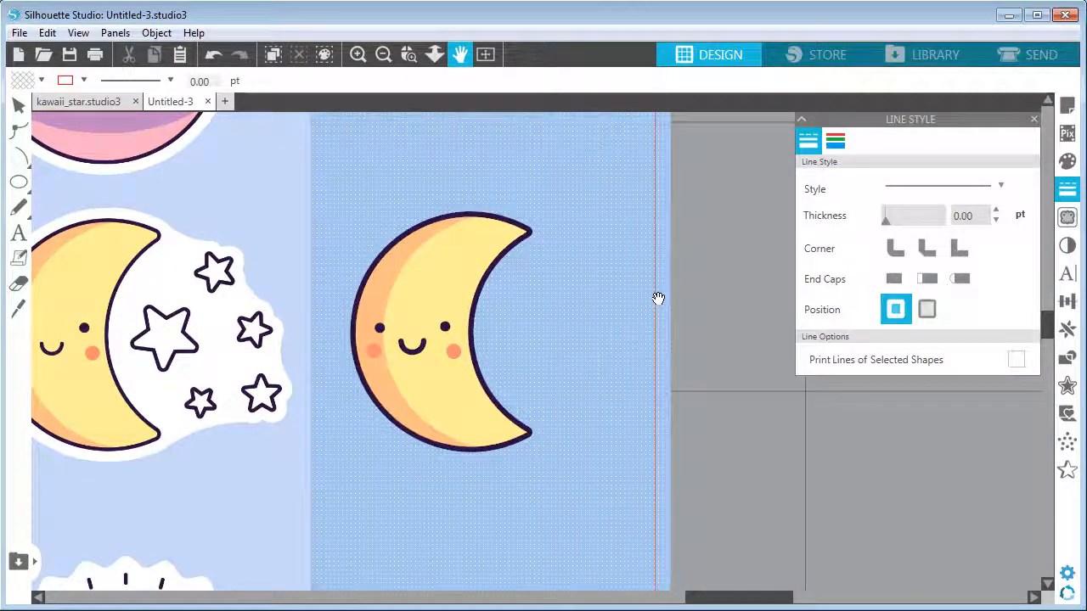
pyautogui.click(18, 182)
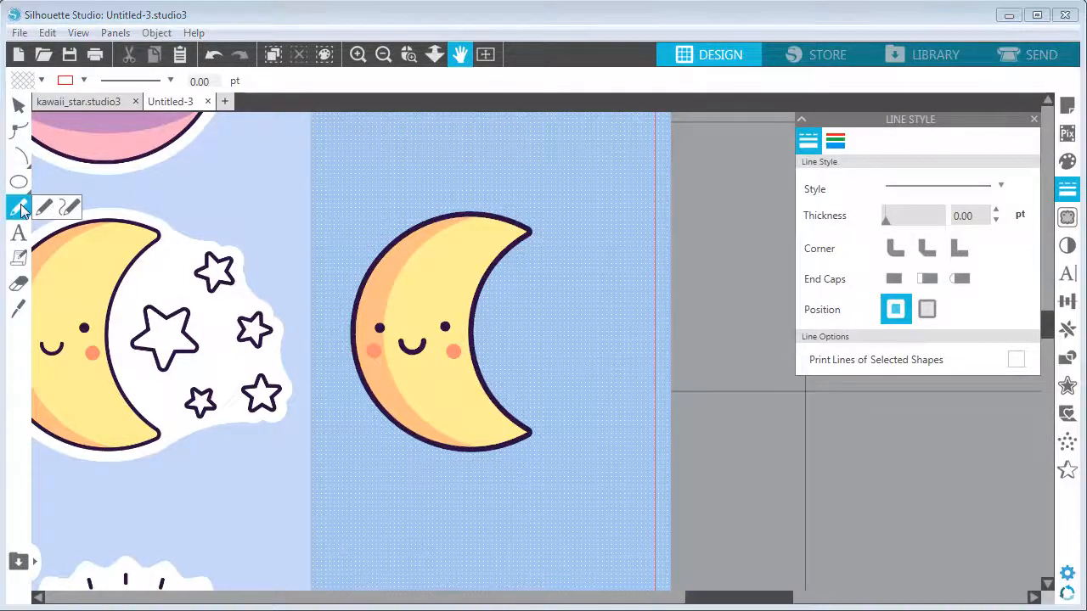
pyautogui.moveTo(18, 184)
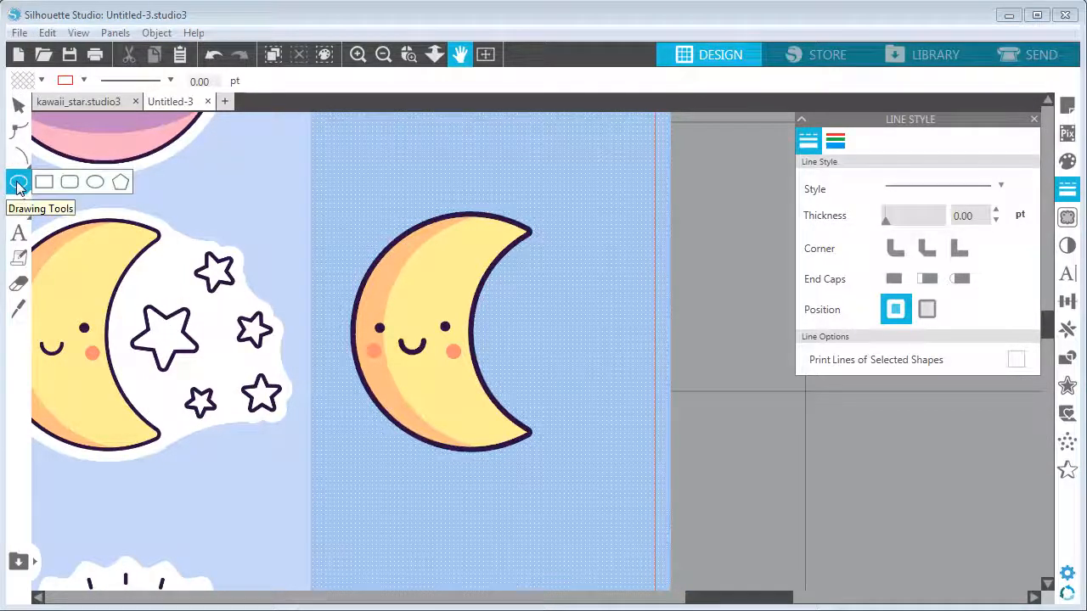
pyautogui.click(119, 185)
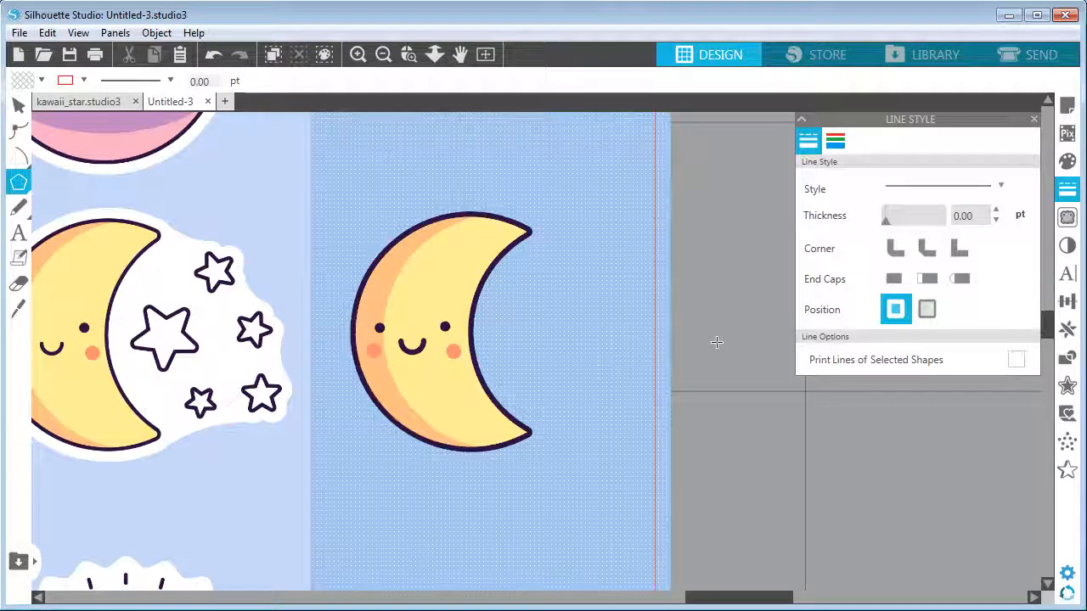
pyautogui.moveTo(714, 338); pyautogui.dragTo(715, 411)
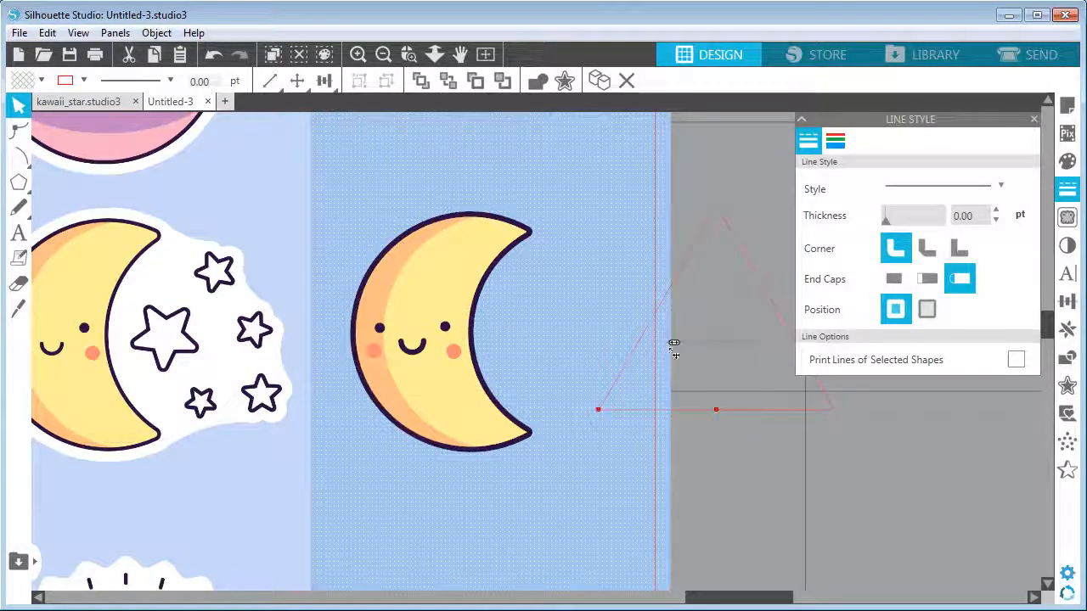
pyautogui.click(383, 53)
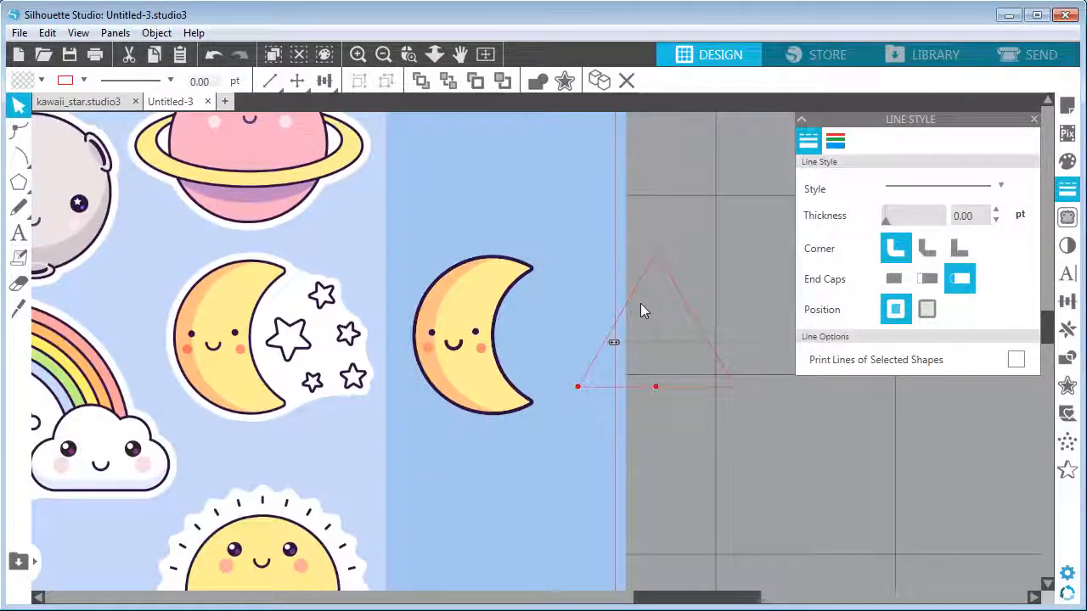
pyautogui.moveTo(664, 279); pyautogui.dragTo(646, 285)
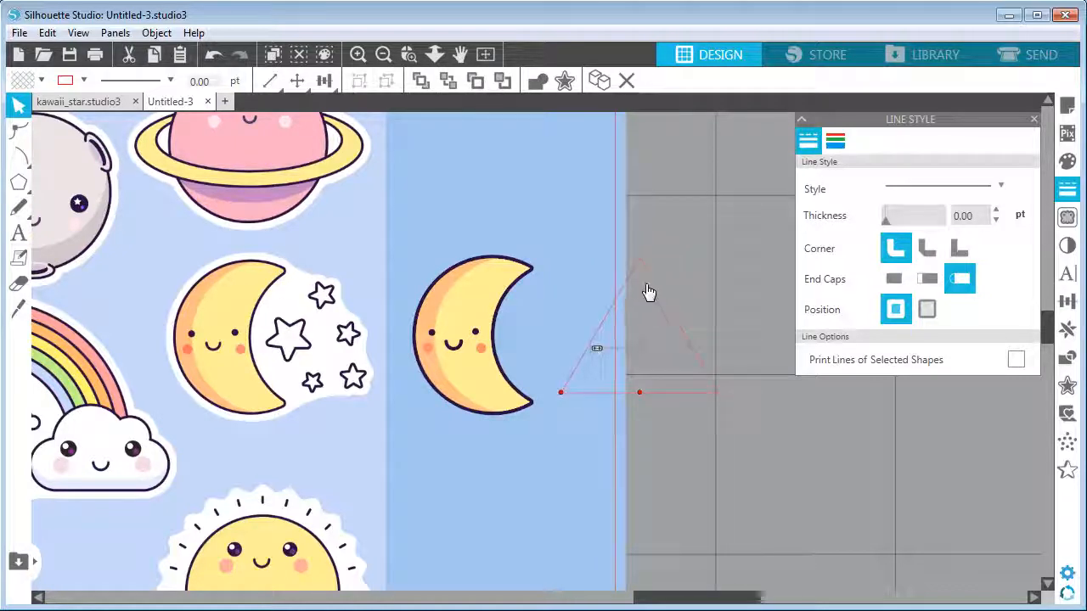
pyautogui.click(157, 32)
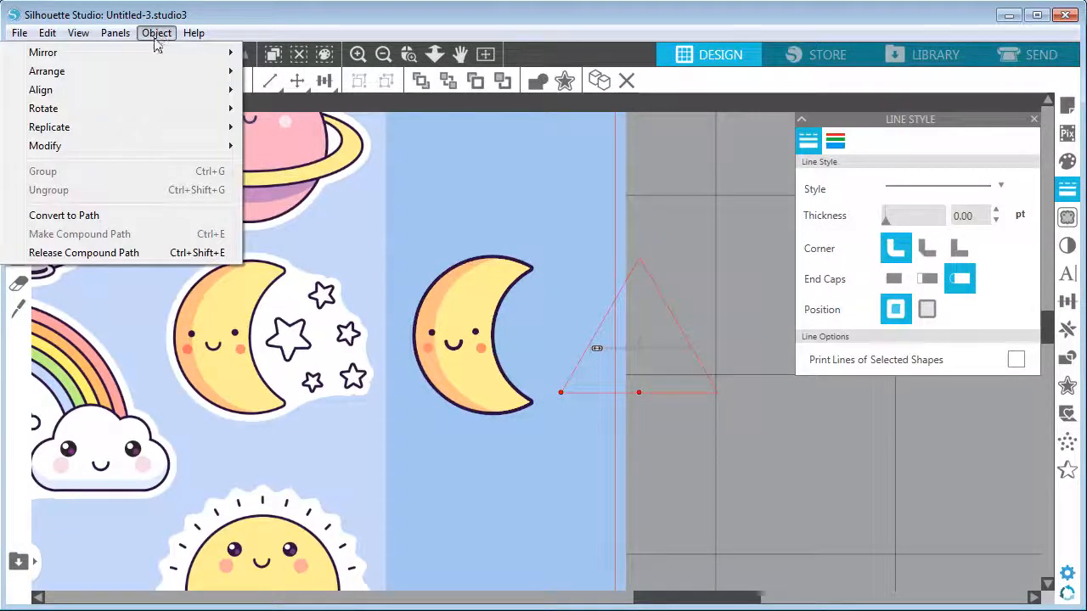
pyautogui.click(155, 215)
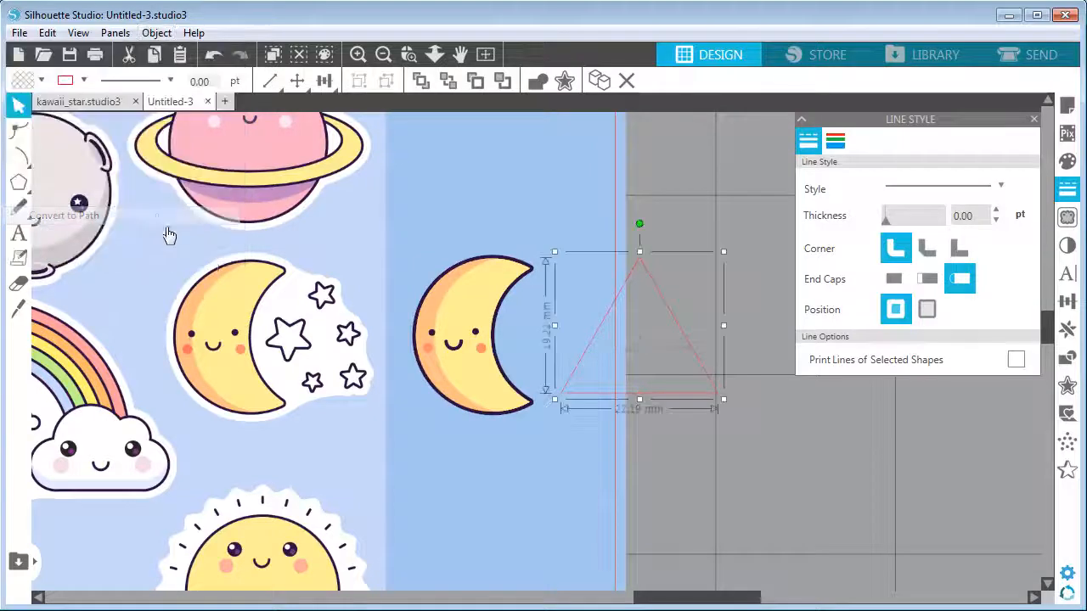
# Step: Fill the triangle with black and scale it down to about 7.59 mm wide and 6.57 mm high
pyautogui.click(43, 81)
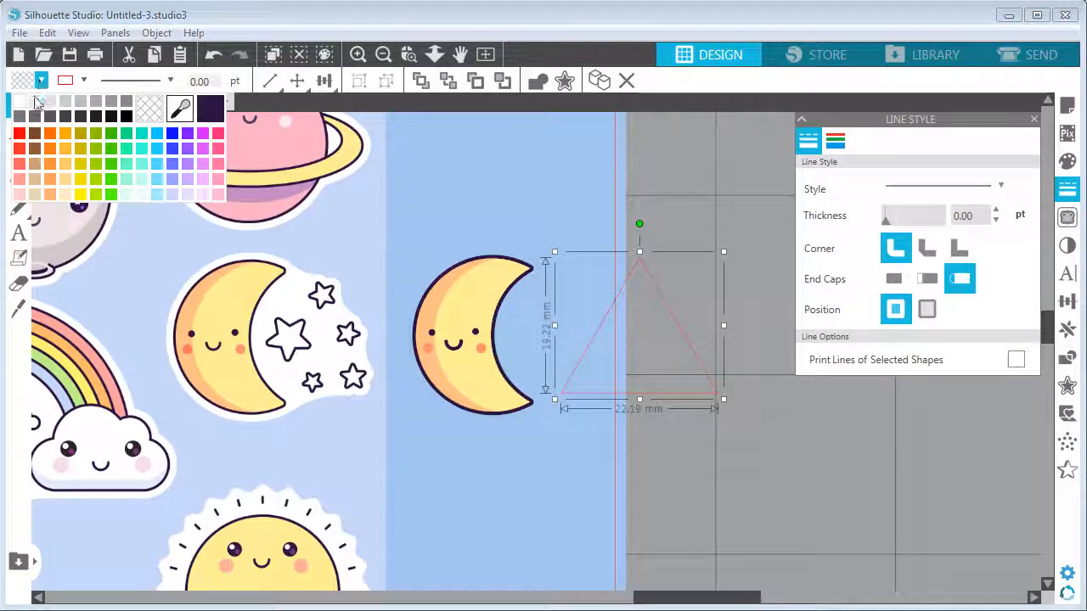
pyautogui.click(126, 116)
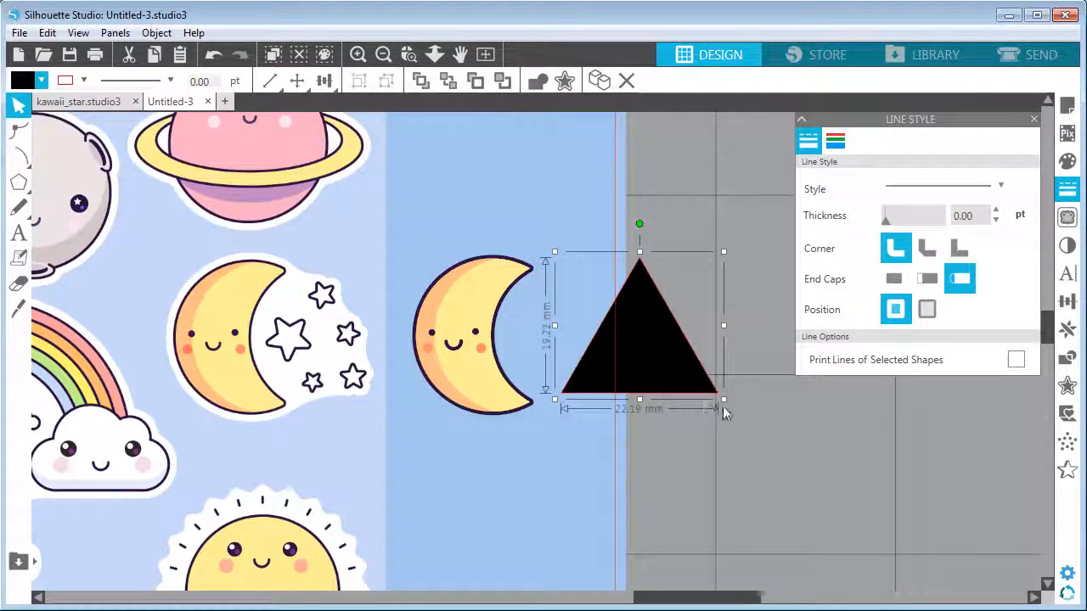
pyautogui.moveTo(723, 399); pyautogui.dragTo(665, 343)
pyautogui.moveTo(600, 323); pyautogui.dragTo(681, 353)
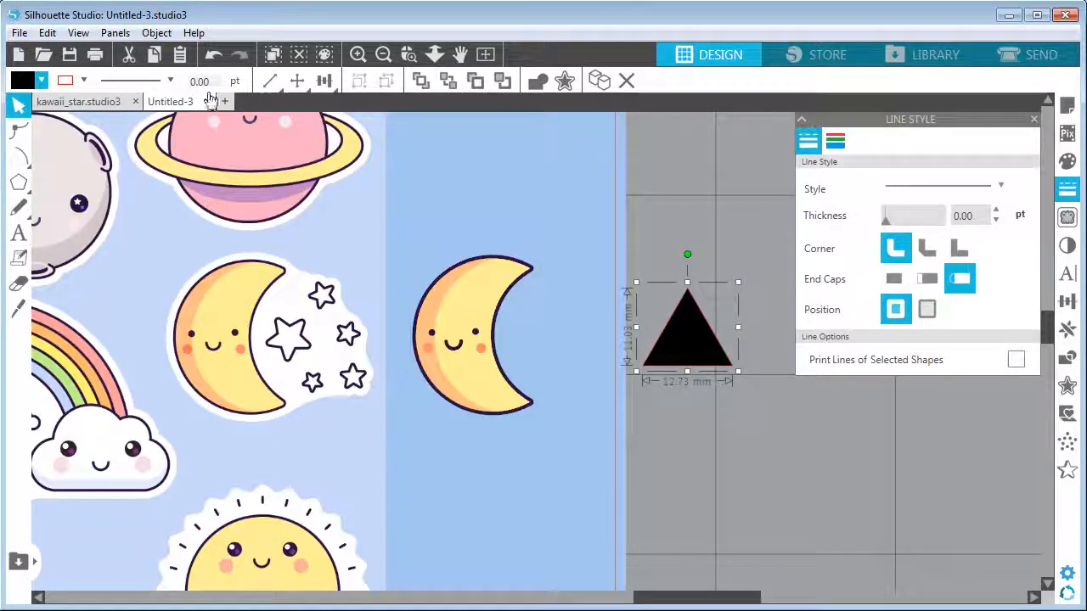
pyautogui.click(83, 81)
pyautogui.moveTo(738, 371); pyautogui.dragTo(673, 297)
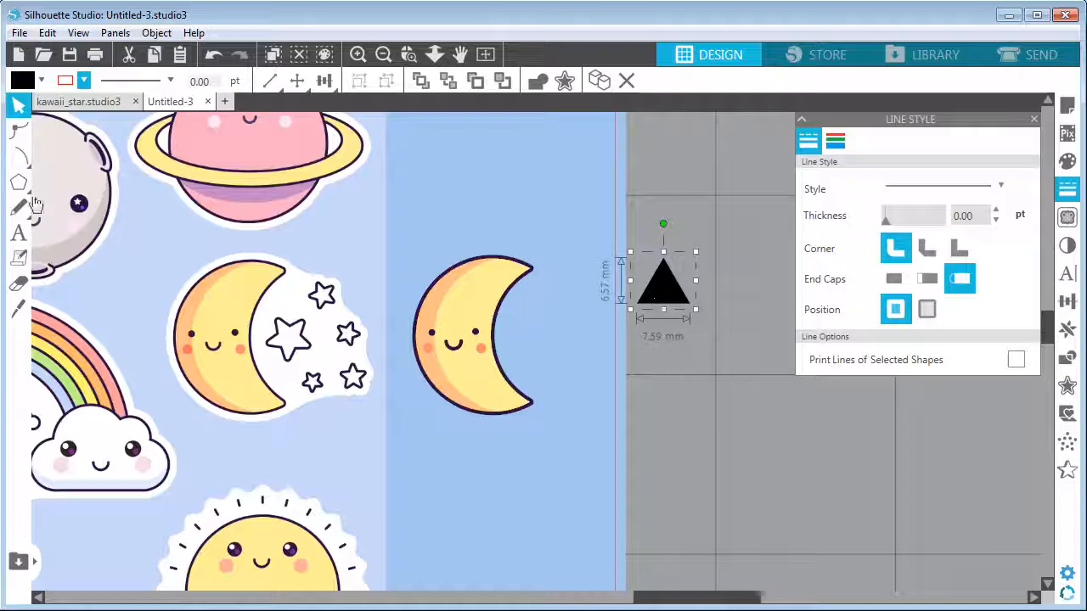
# Step: Draw a circle about 12.79 mm in diameter below the triangle and move the triangle above it
pyautogui.moveTo(692, 380); pyautogui.dragTo(551, 375)
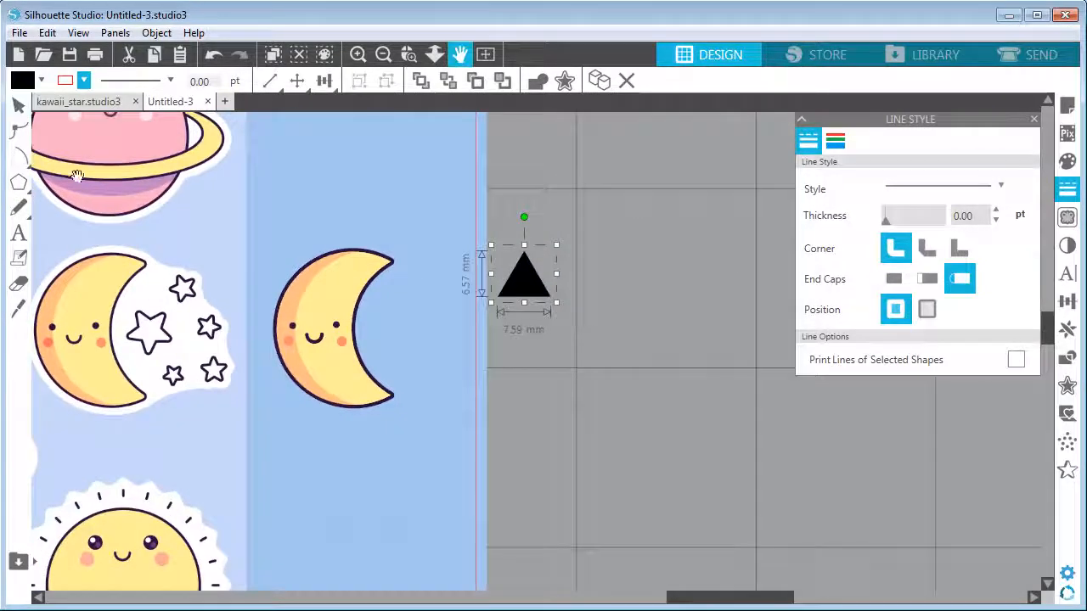
pyautogui.click(19, 181)
pyautogui.click(93, 181)
pyautogui.moveTo(543, 332)
pyautogui.mouseDown()
pyautogui.moveTo(607, 412)
pyautogui.moveTo(640, 400)
pyautogui.moveTo(650, 413)
pyautogui.mouseUp()
pyautogui.moveTo(530, 294); pyautogui.dragTo(575, 293)
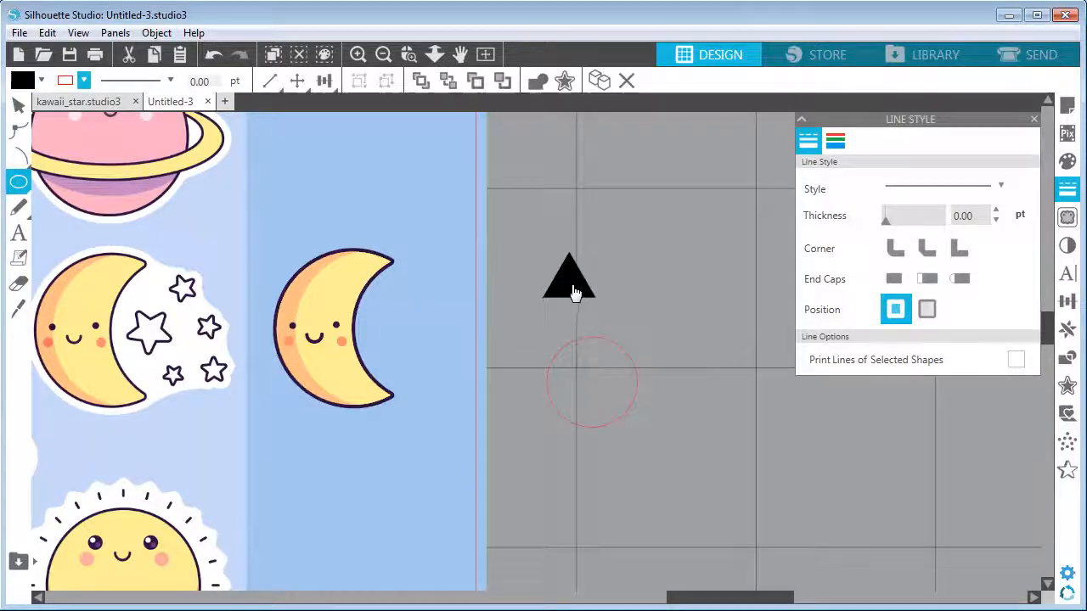
# Step: Attach the black triangle to the circle's path with the Object on Path replicate option
pyautogui.click(1068, 330)
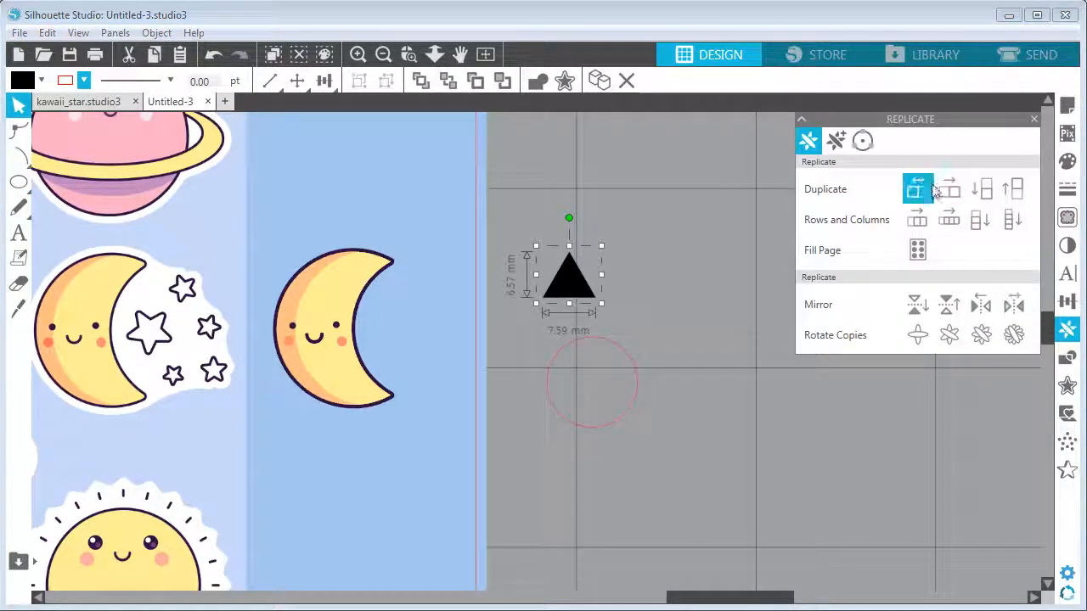
pyautogui.click(864, 142)
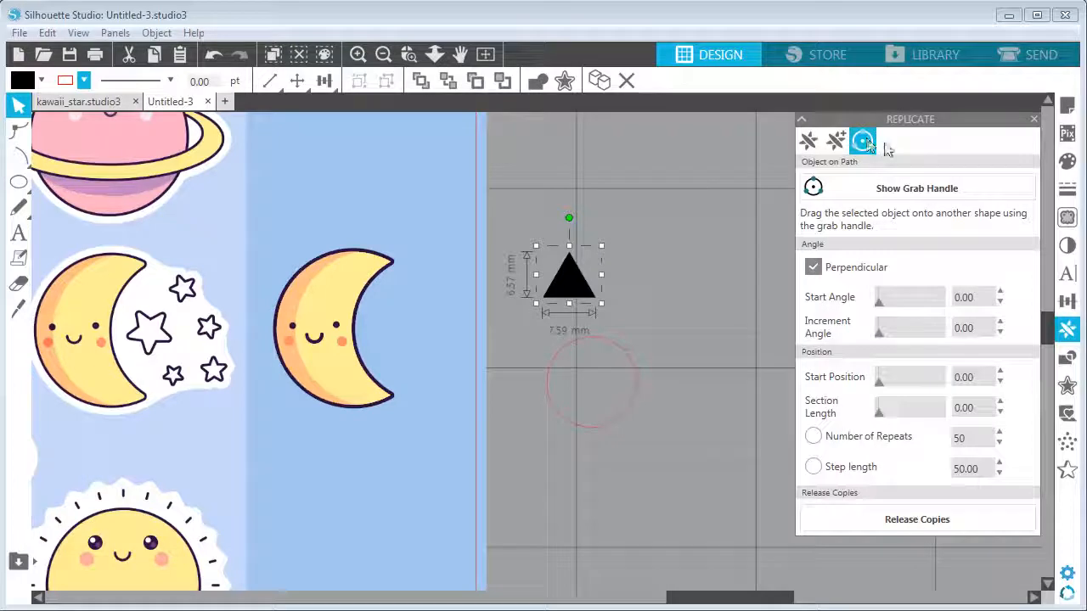
pyautogui.click(871, 188)
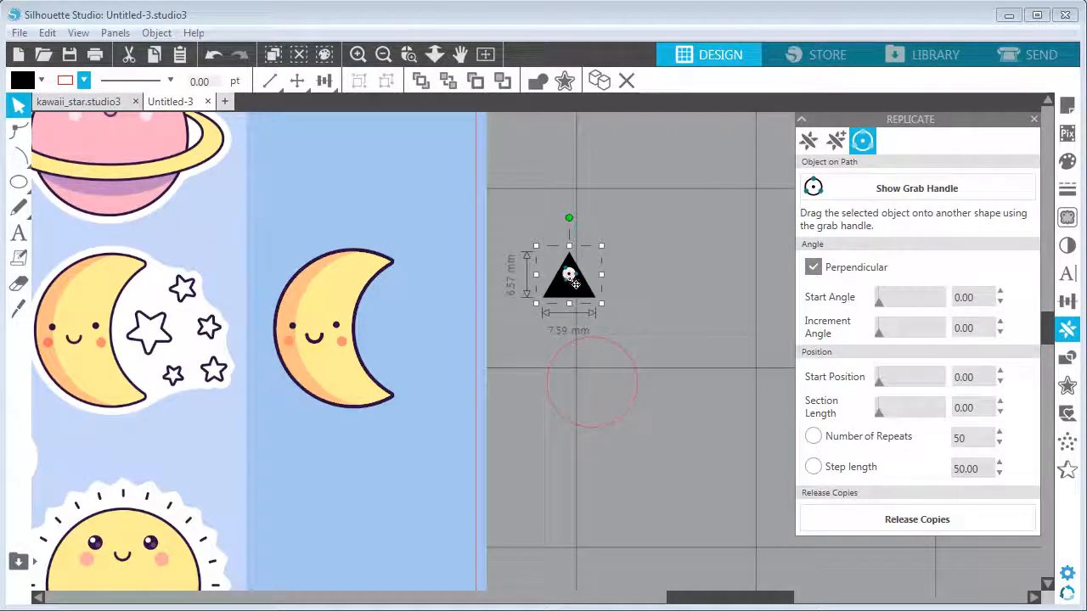
pyautogui.moveTo(575, 284); pyautogui.dragTo(598, 340)
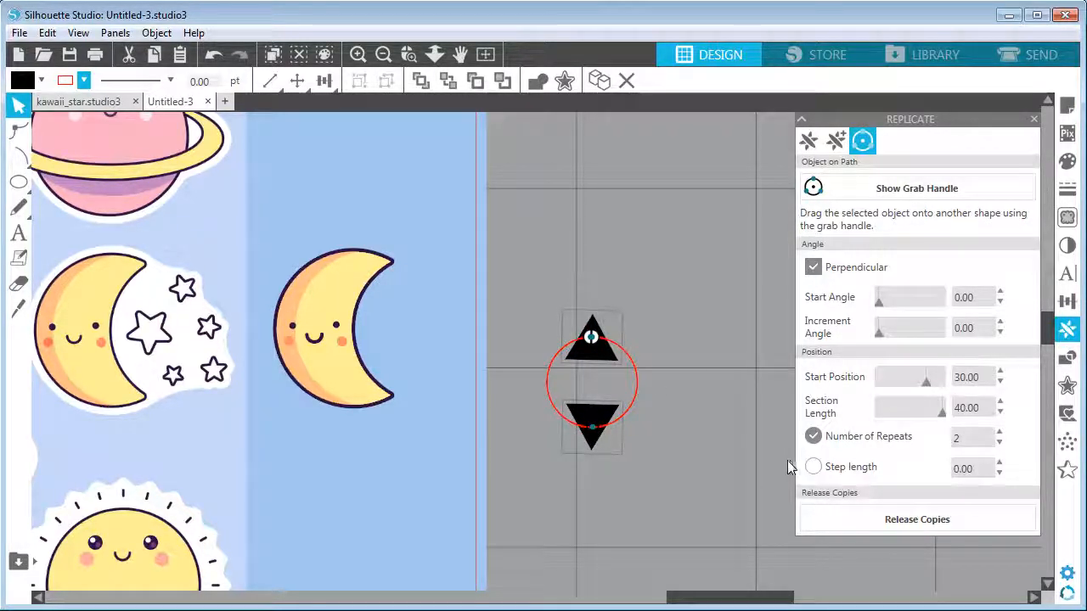
# Step: Set the number of repeats along the circle to 5 and release the triangle copies
pyautogui.click(999, 432)
pyautogui.click(999, 432)
pyautogui.click(999, 432)
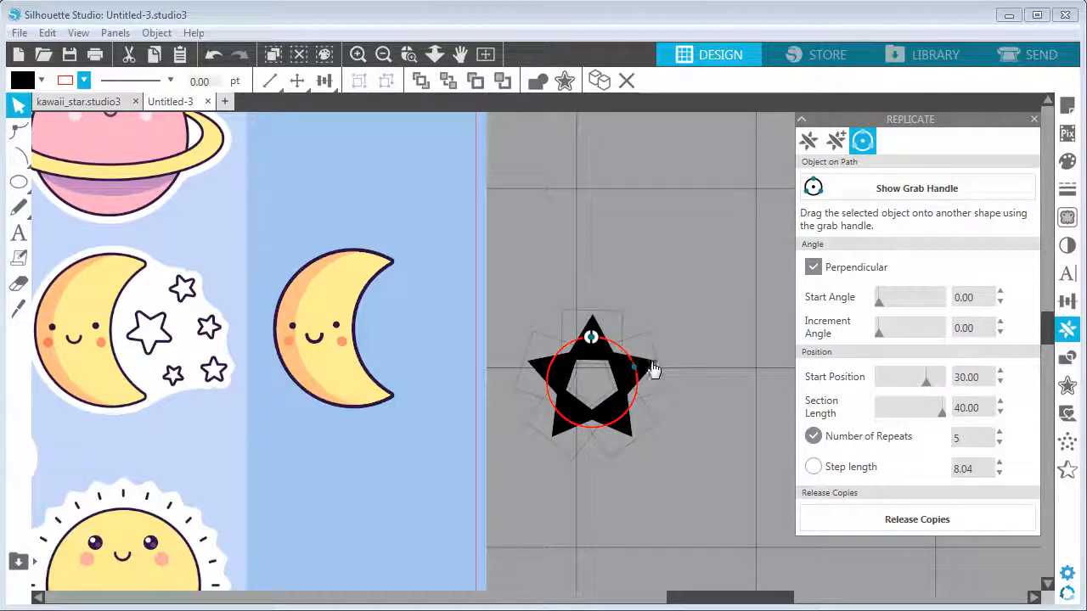
pyautogui.click(870, 516)
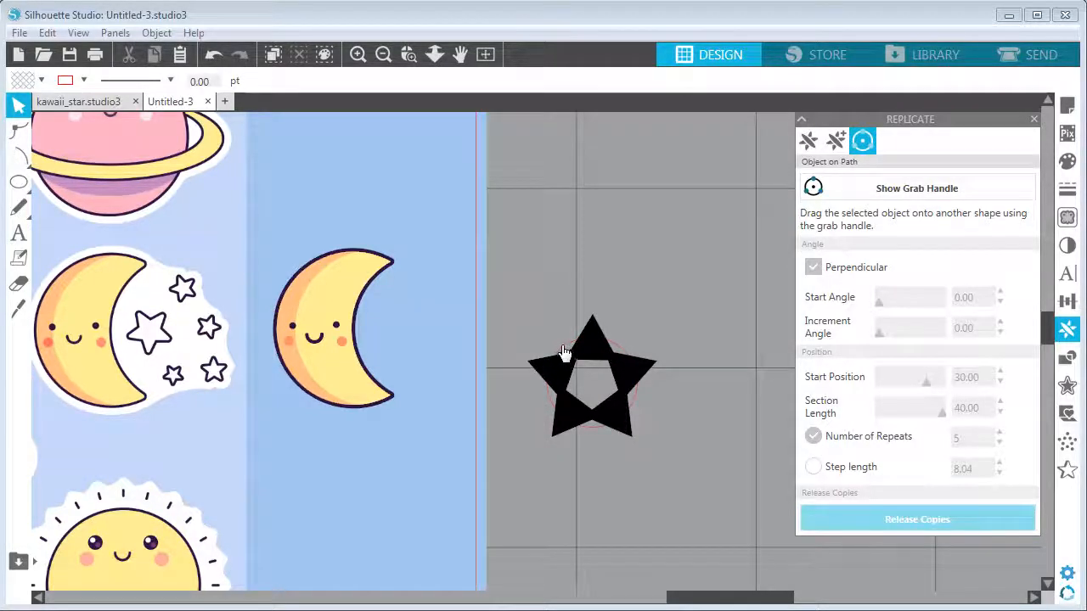
# Step: Delete the guide circle and weld the five triangles into a single star shape
pyautogui.click(566, 357)
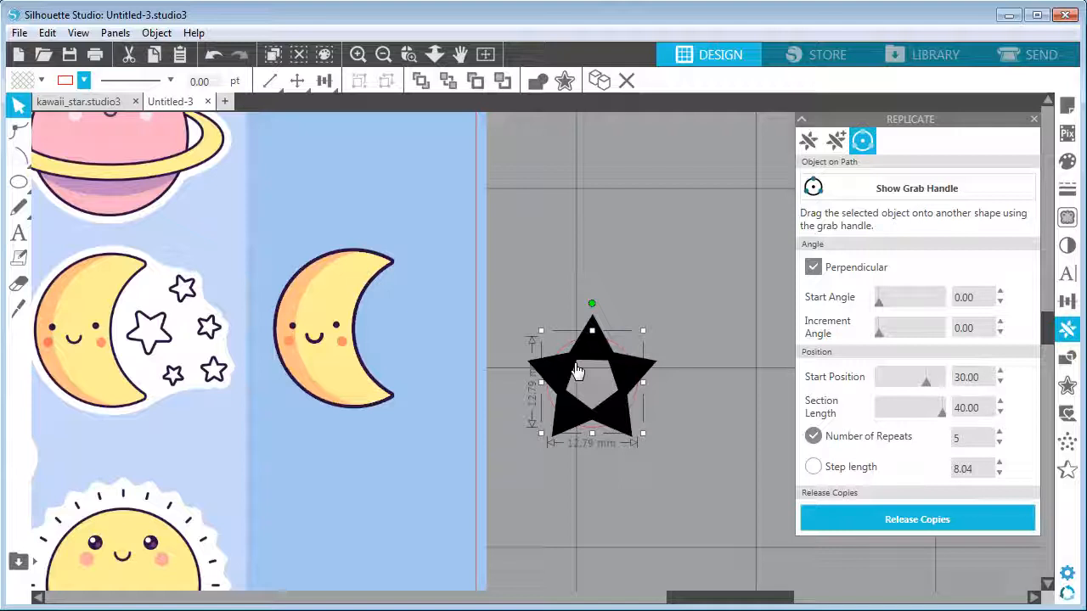
pyautogui.click(584, 377)
pyautogui.click(591, 366)
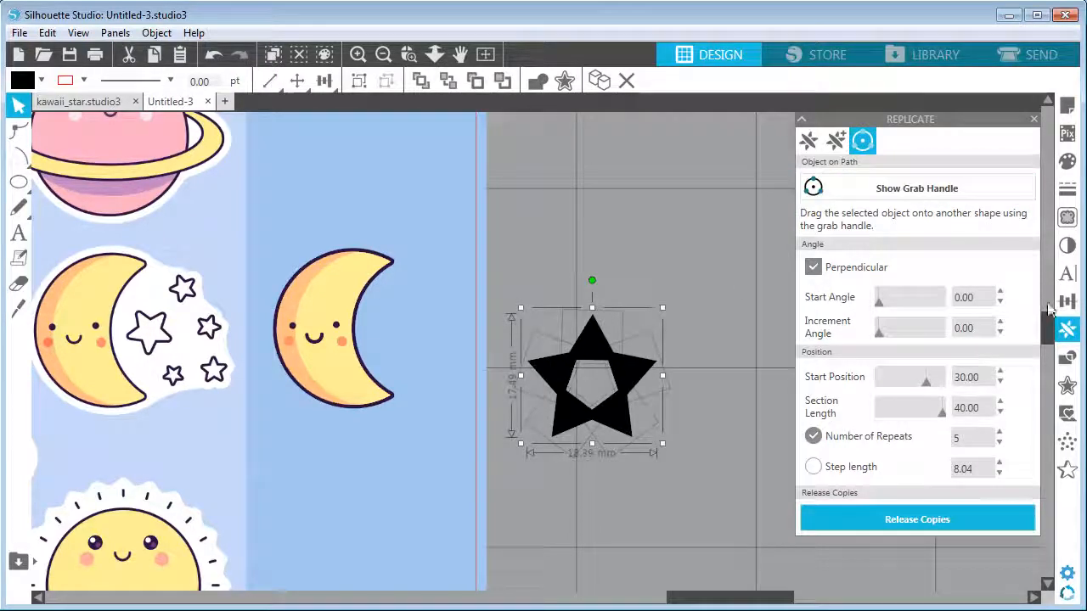
pyautogui.click(1063, 361)
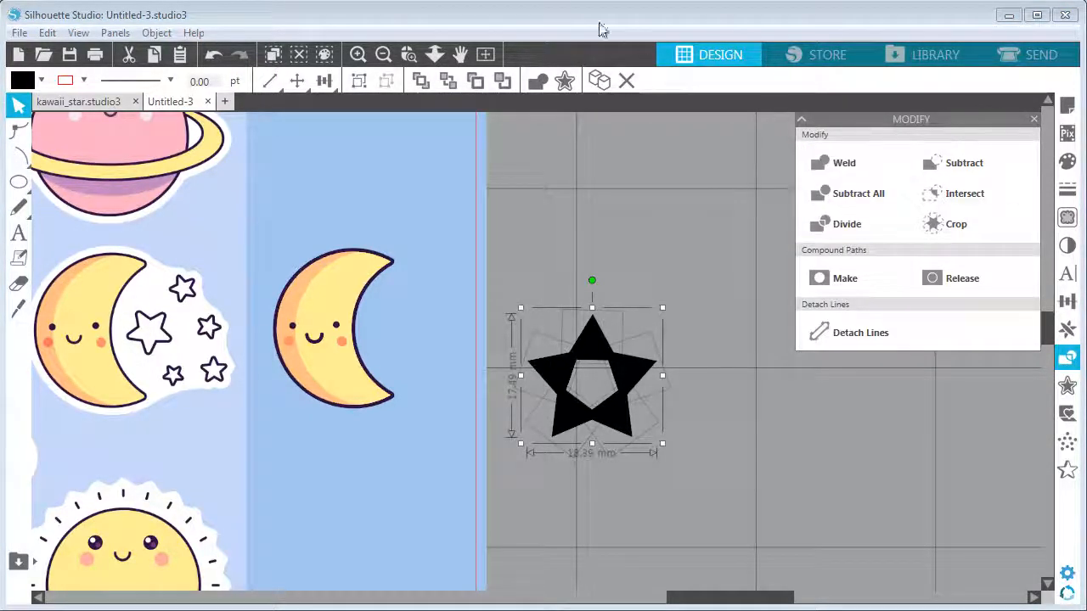
pyautogui.click(538, 83)
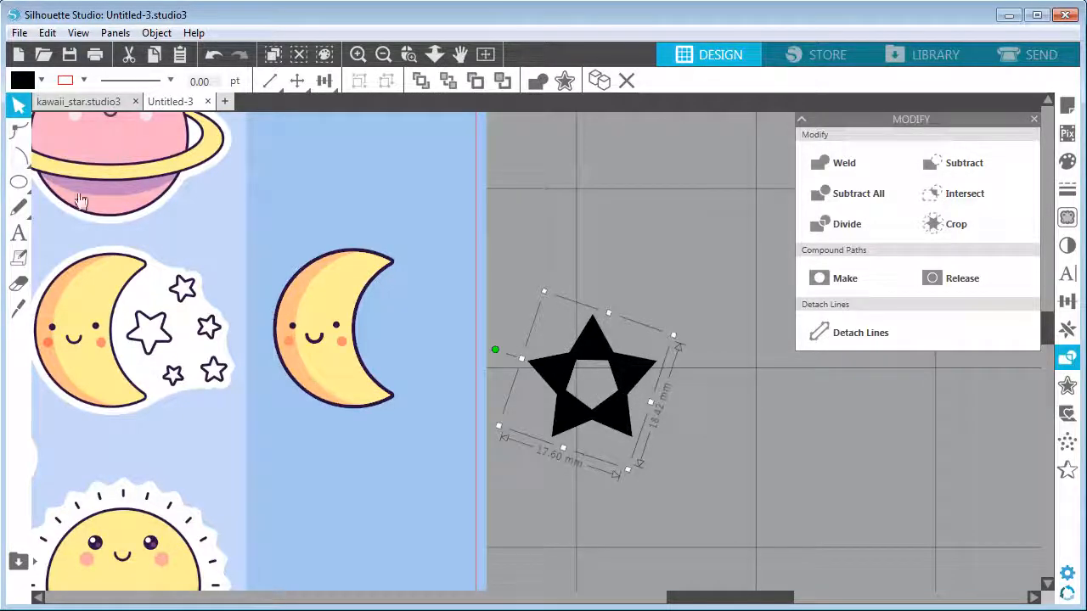
# Step: Delete all points of the star's inner pentagon so the star becomes a solid shape
pyautogui.click(18, 133)
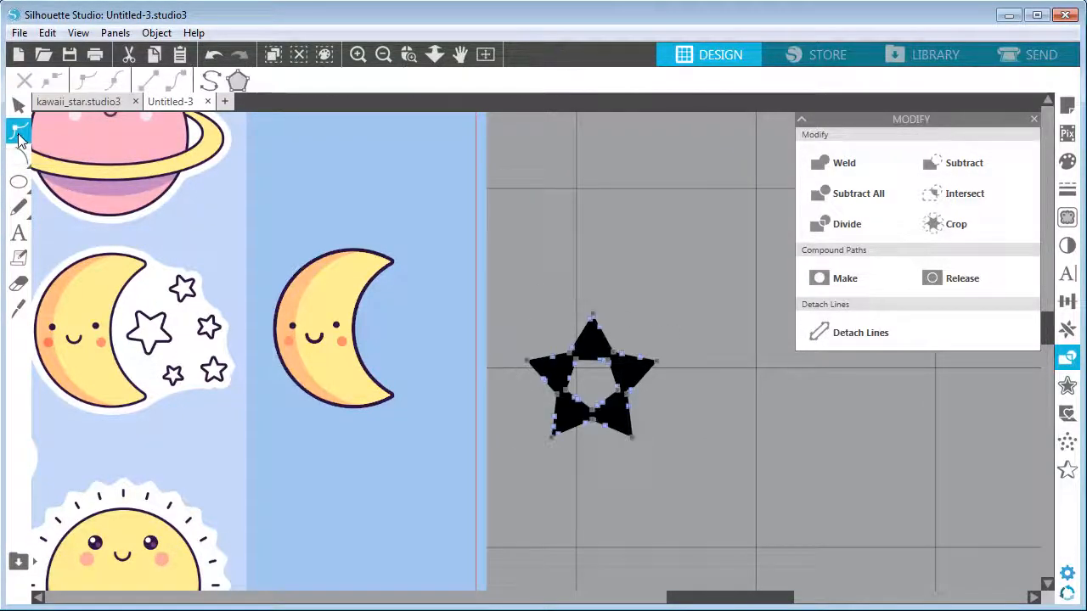
pyautogui.click(573, 373)
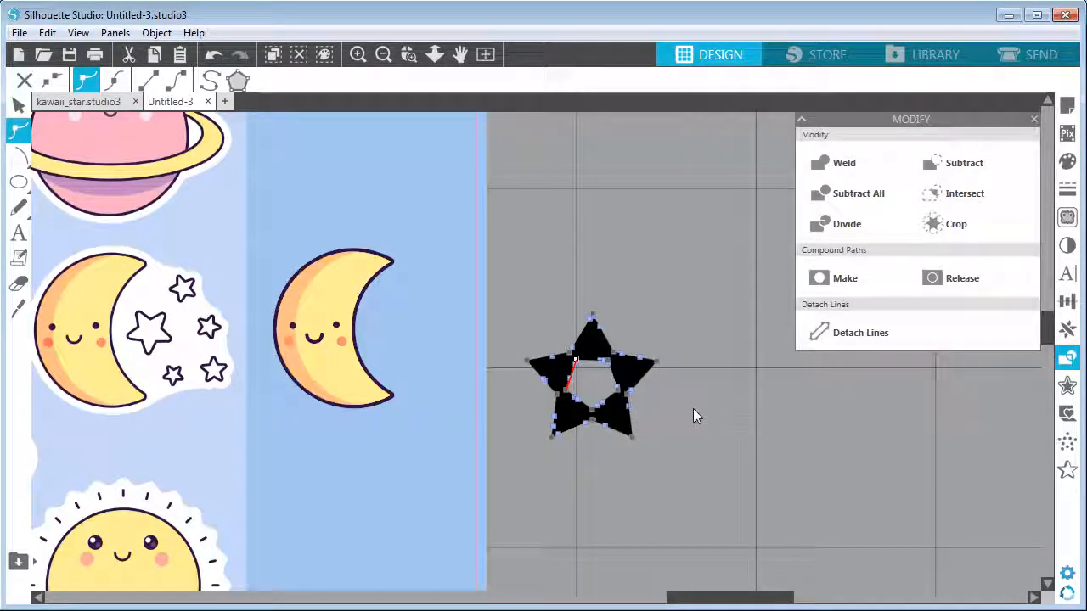
pyautogui.press('Delete')
pyautogui.press('Delete')
pyautogui.press('Delete')
pyautogui.press('Delete')
pyautogui.press('Delete')
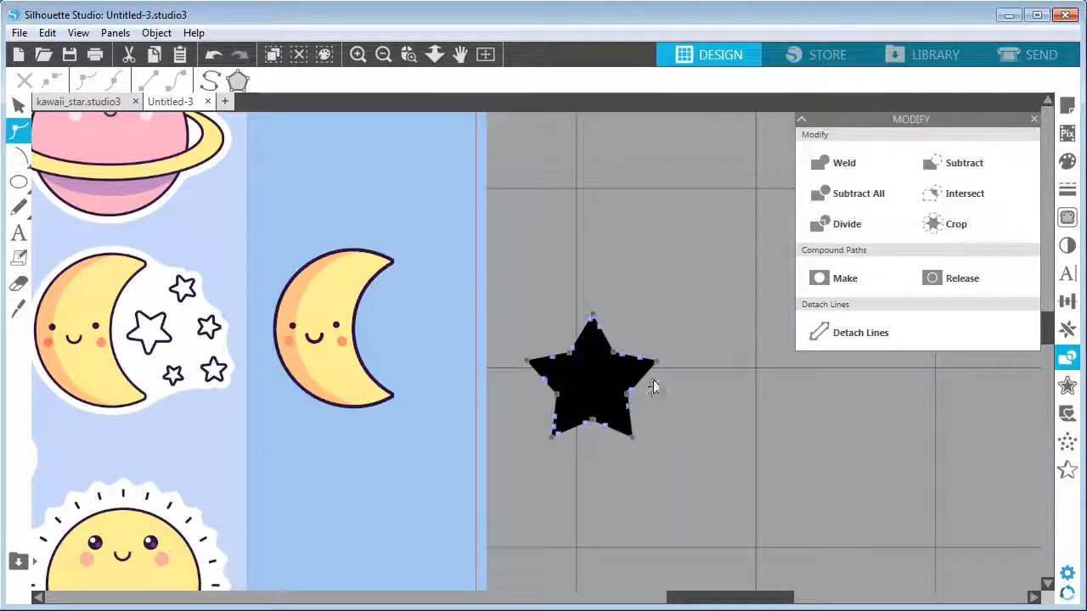
pyautogui.click(26, 107)
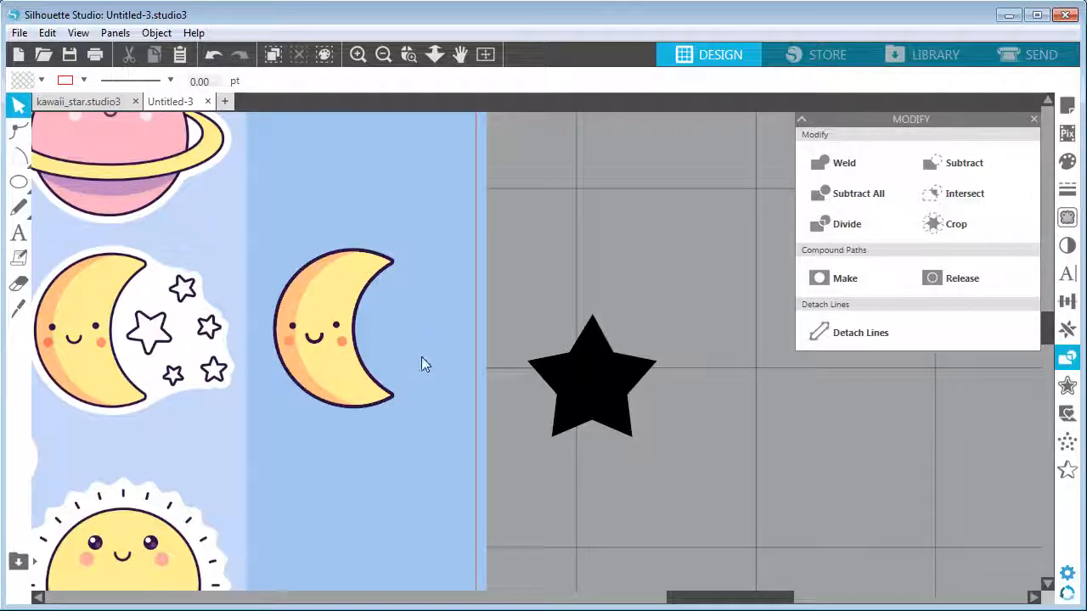
# Step: Give the solid black star a blue outline with a thickness of 10 pt
pyautogui.click(597, 395)
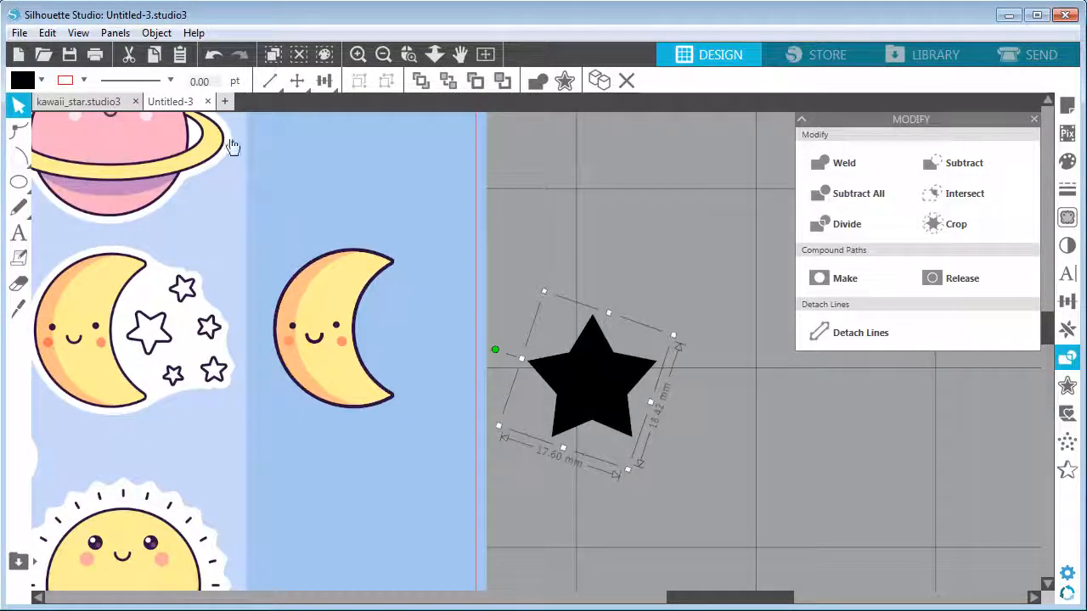
pyautogui.click(84, 80)
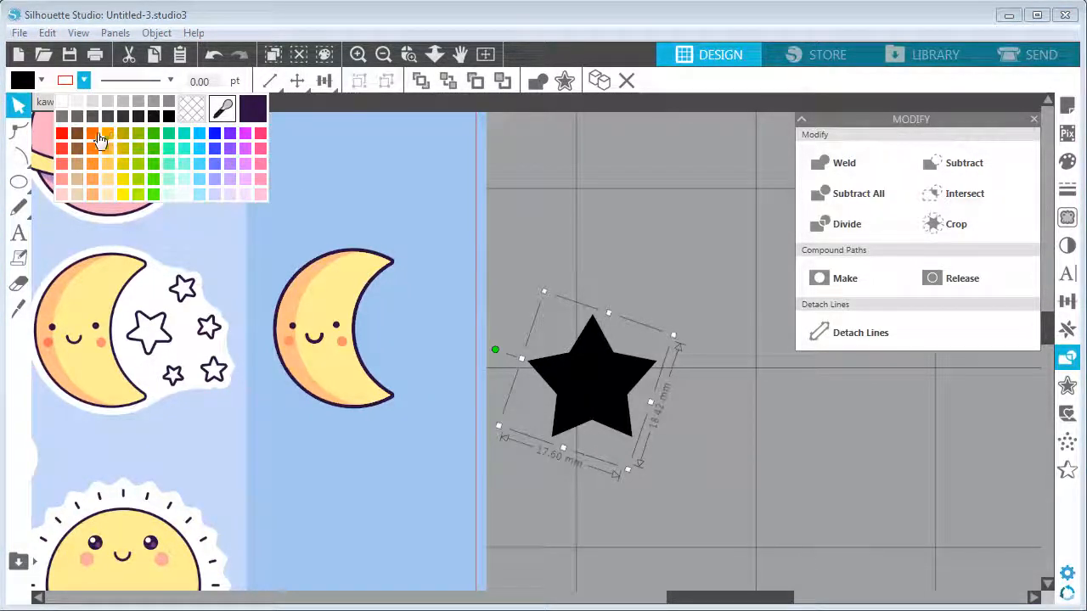
pyautogui.click(227, 138)
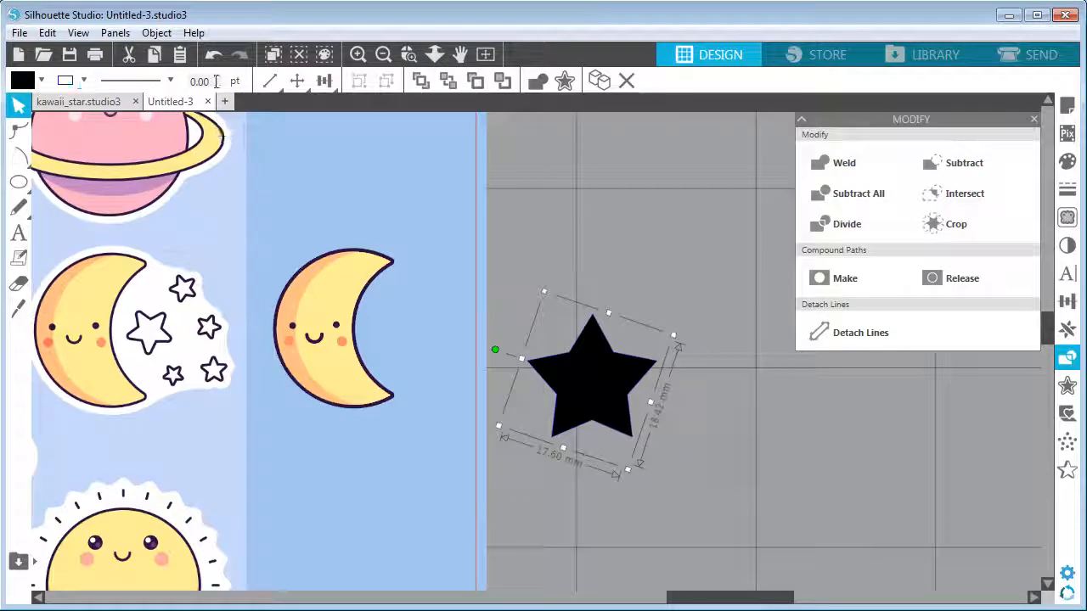
pyautogui.press('Return')
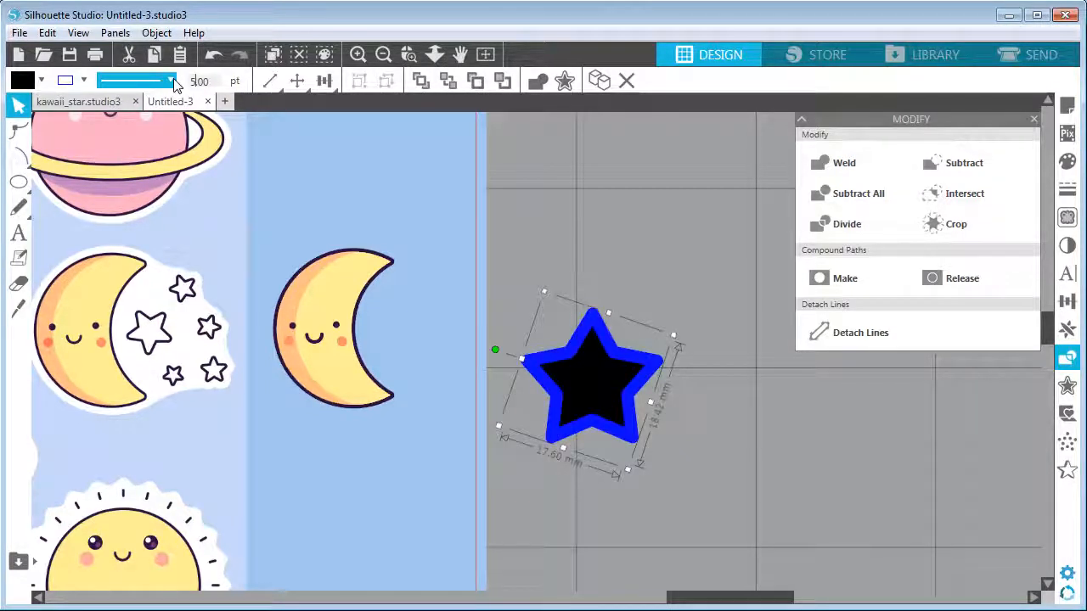
pyautogui.moveTo(219, 78); pyautogui.dragTo(170, 90)
pyautogui.write('4')
pyautogui.press('Return')
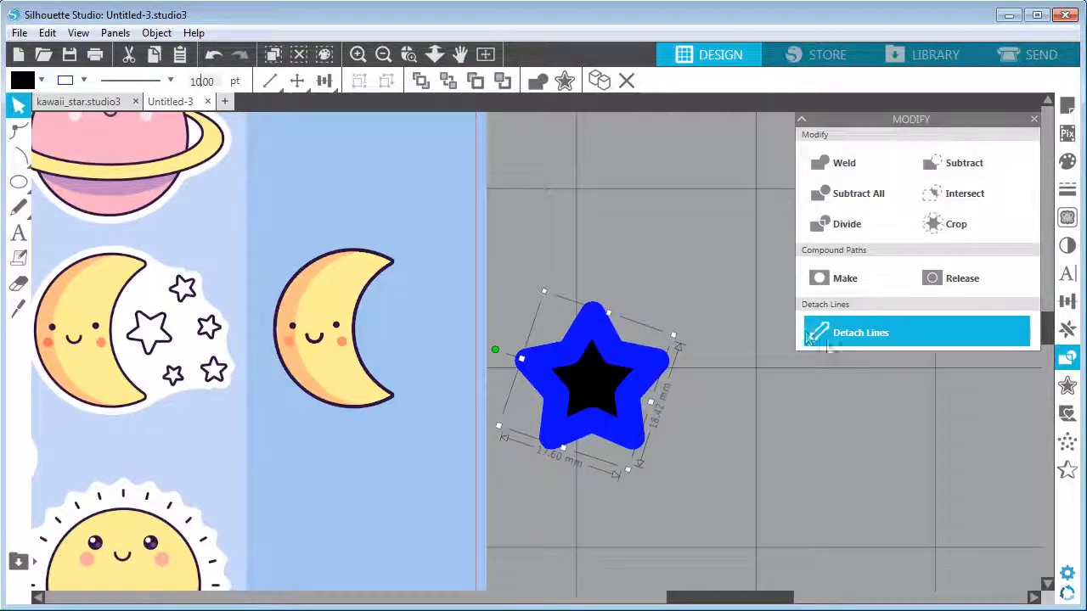
# Step: Try the bevelled and pointed corner styles on the star's outline and return to rounded corners
pyautogui.click(1067, 189)
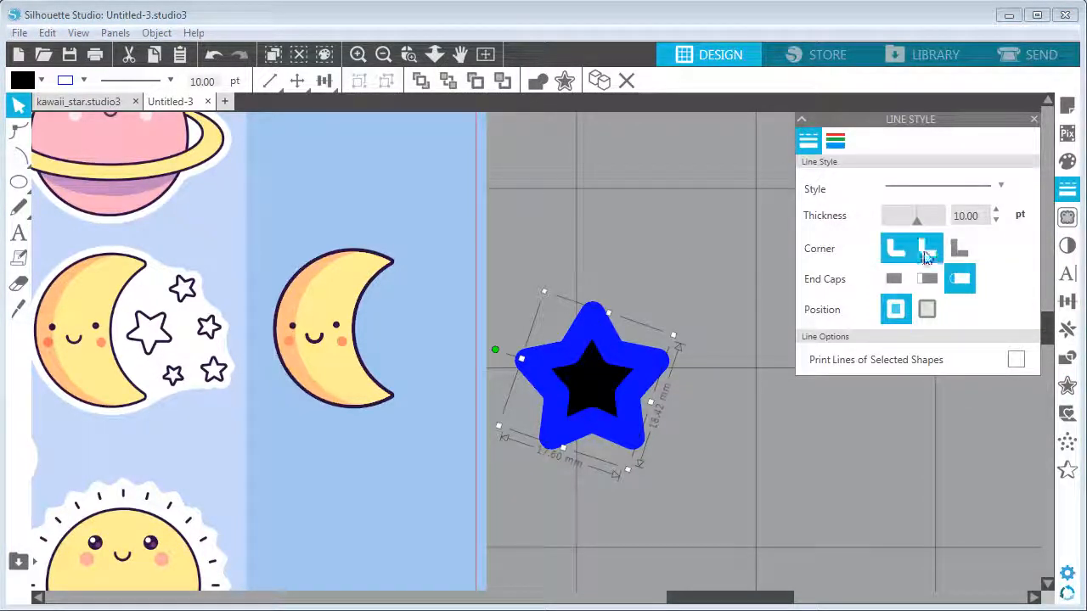
pyautogui.click(927, 250)
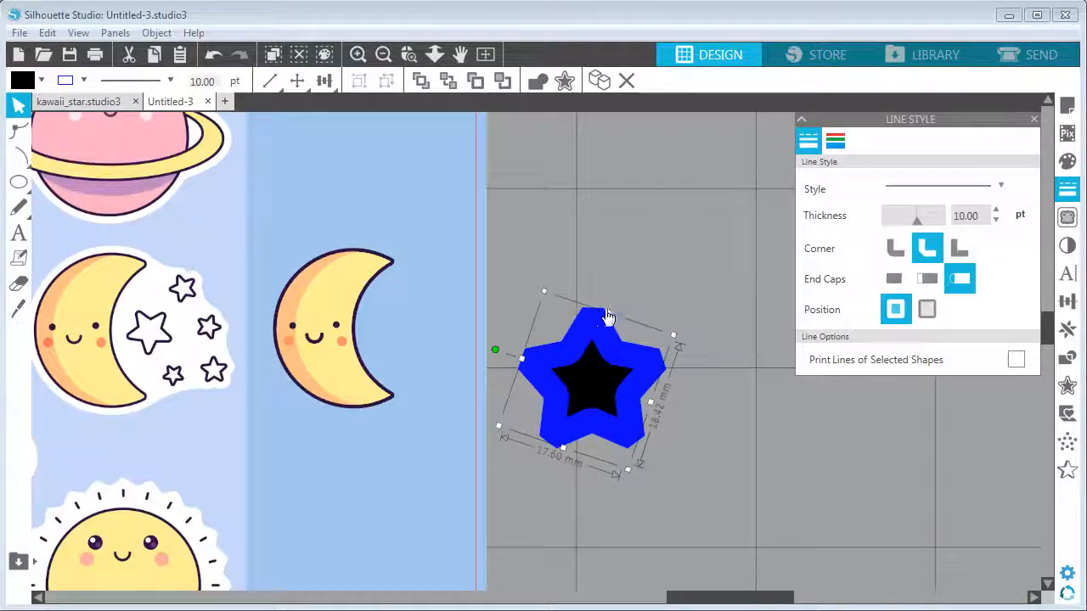
pyautogui.click(959, 248)
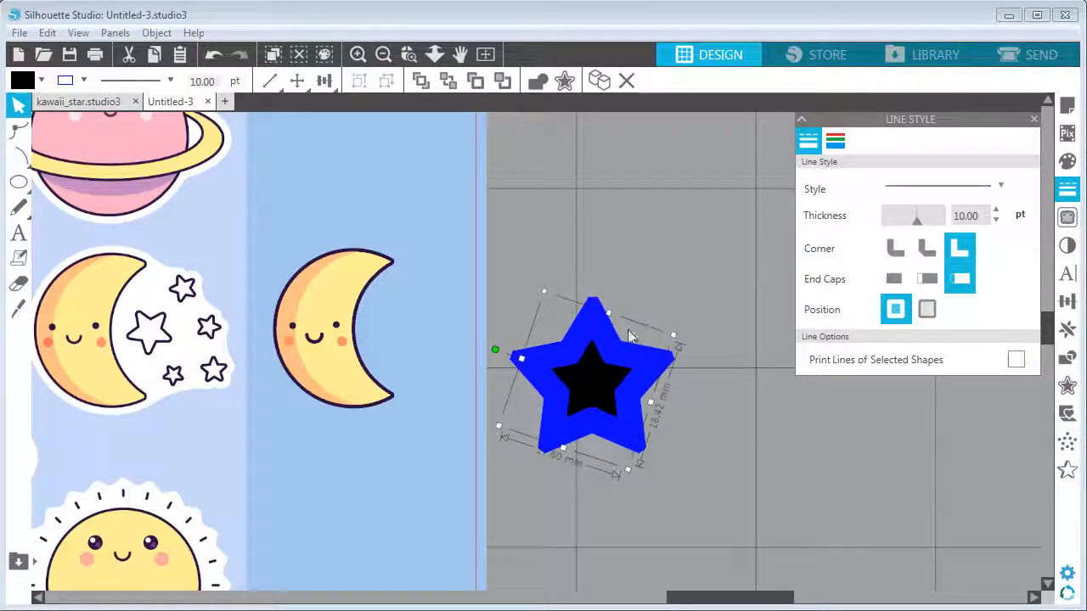
pyautogui.click(902, 249)
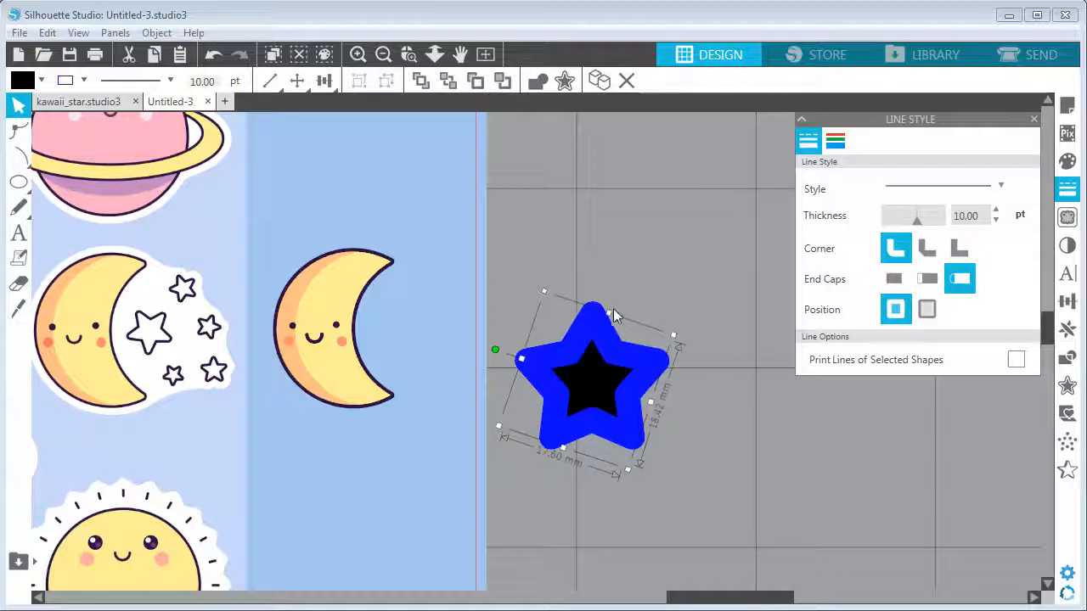
# Step: Set the thickness of the star's blue outline to 8 pt
pyautogui.moveTo(220, 82); pyautogui.dragTo(178, 84)
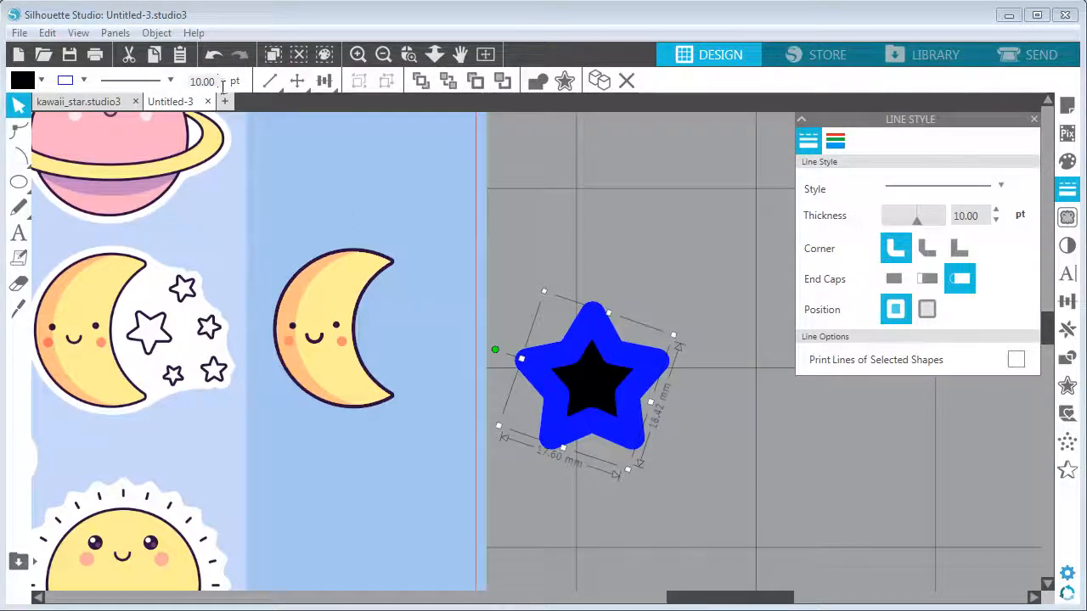
pyautogui.moveTo(216, 81); pyautogui.dragTo(177, 84)
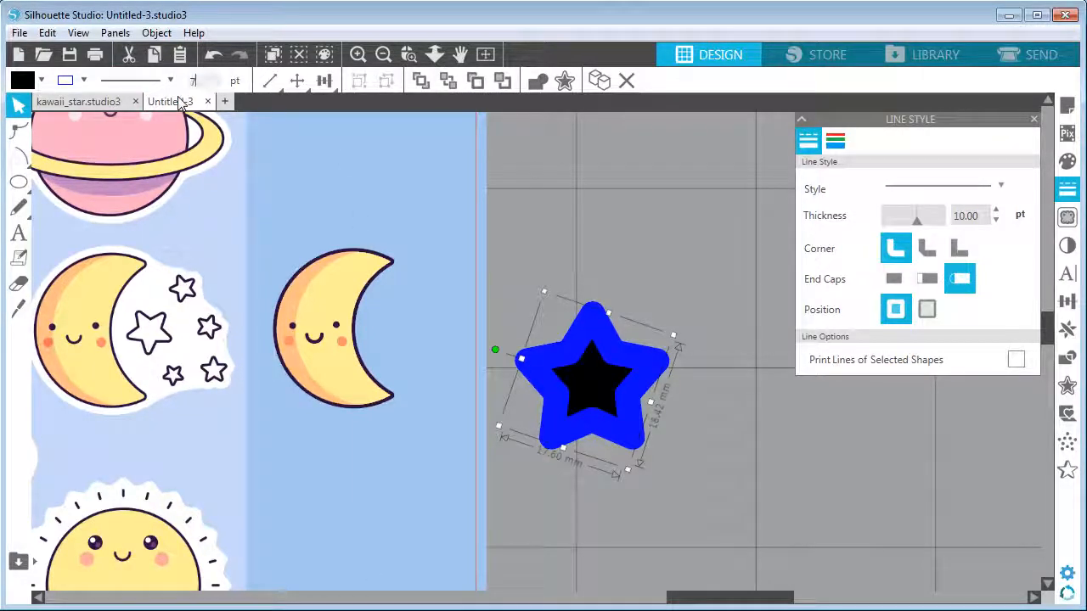
pyautogui.press('Return')
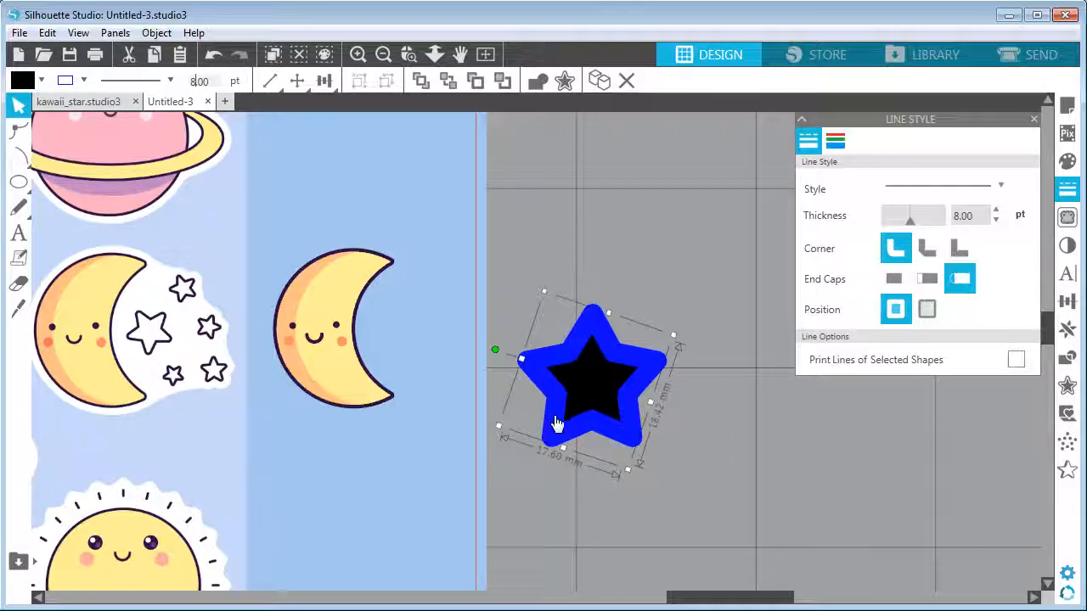
# Step: Detach the thick blue outline from the black star as a separate shape
pyautogui.click(1067, 357)
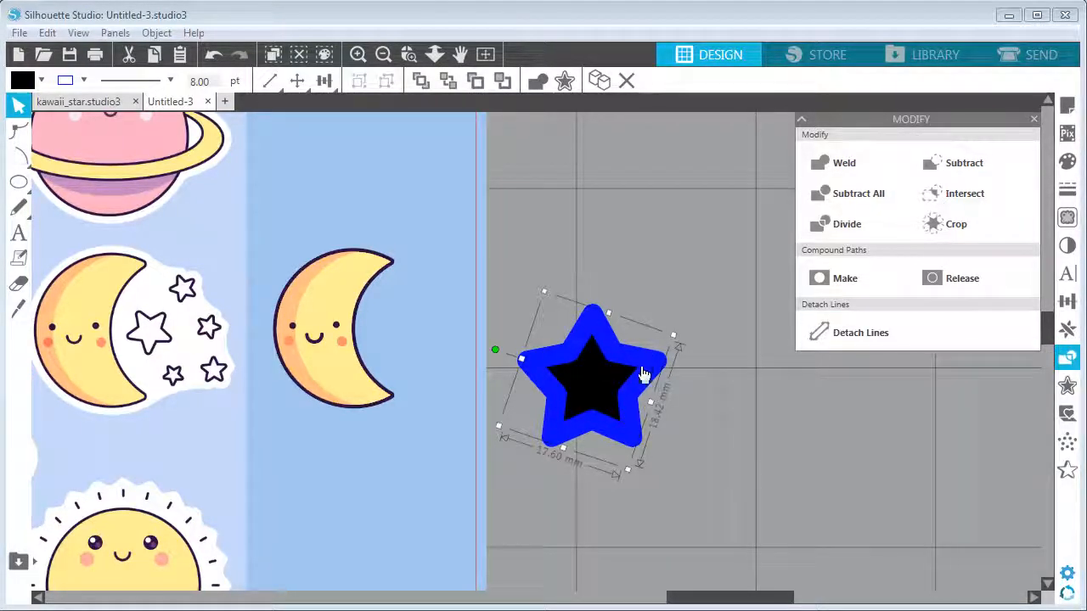
pyautogui.click(831, 338)
pyautogui.click(663, 279)
# Step: Move the detached blue outline off the black star and undo the move
pyautogui.moveTo(612, 341); pyautogui.dragTo(661, 259)
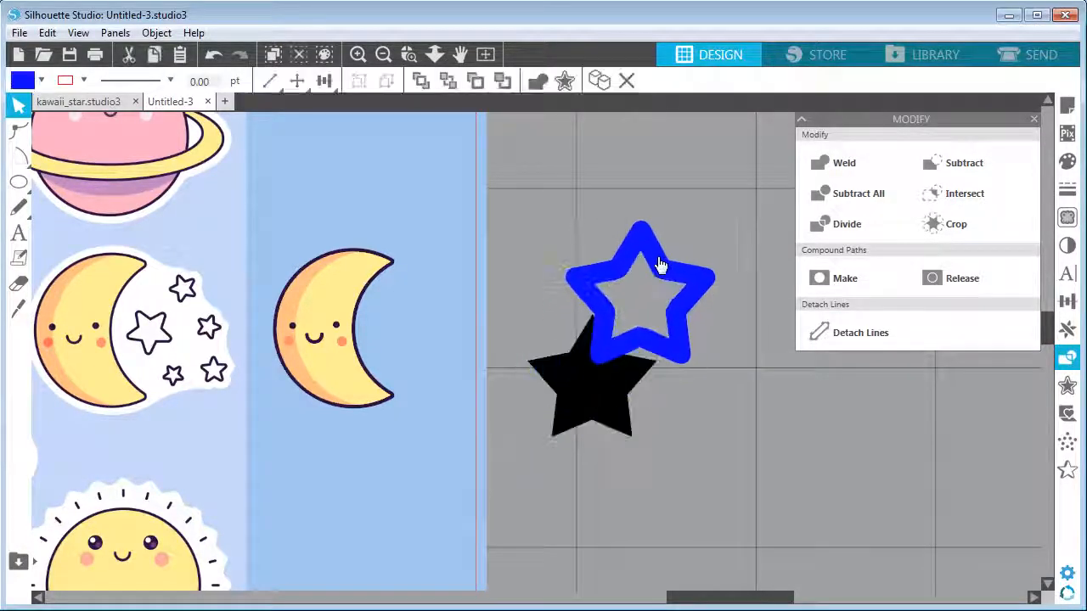
pyautogui.click(47, 33)
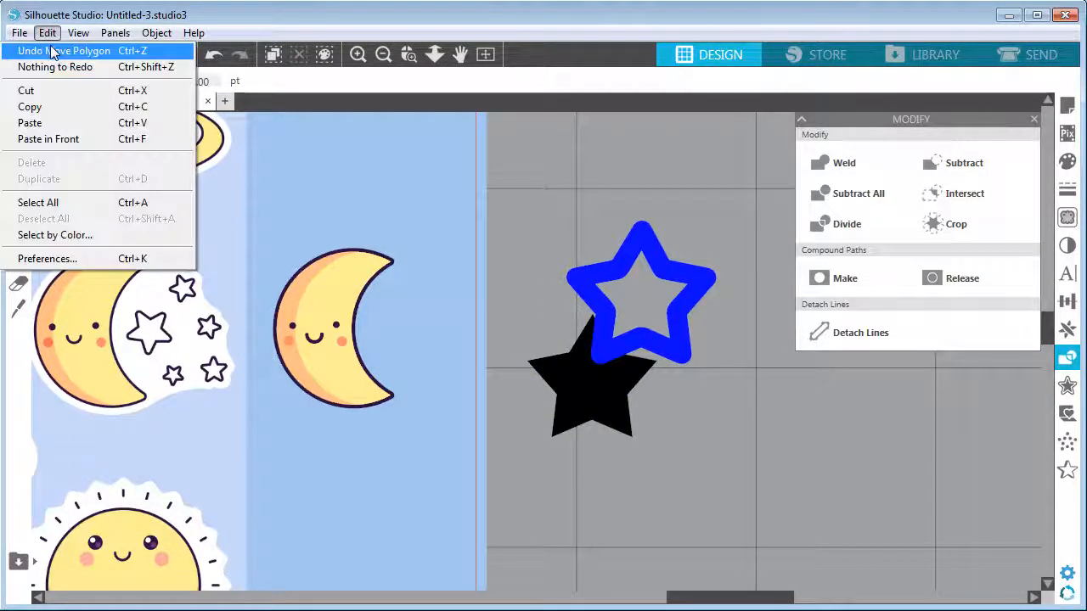
pyautogui.click(73, 48)
# Step: Weld the black star and blue outline into one rounded star and shrink it to about 9.15 × 9.52 mm
pyautogui.click(652, 413)
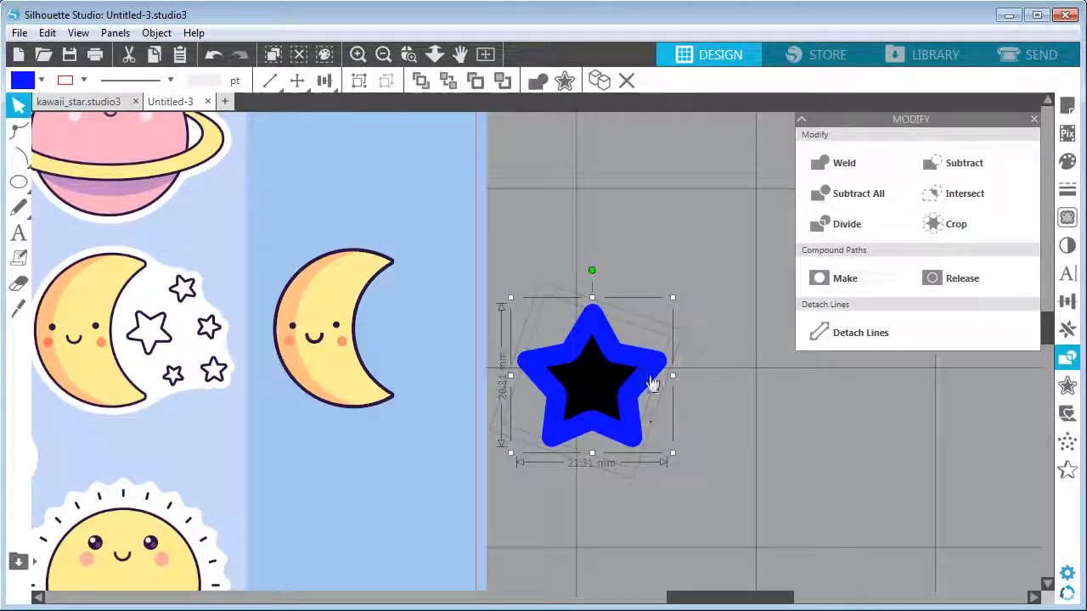
pyautogui.click(535, 81)
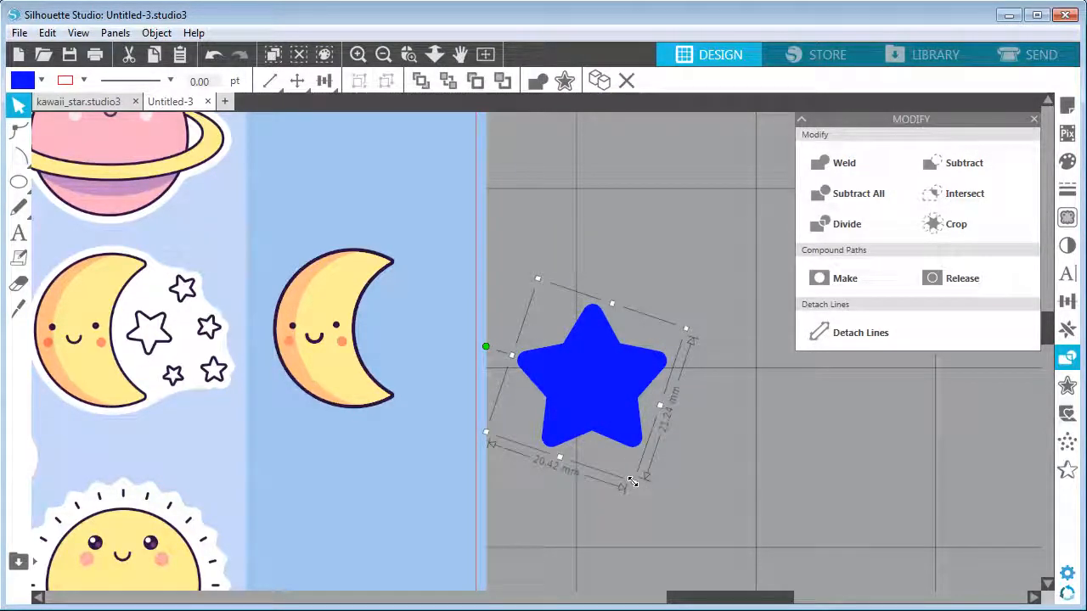
pyautogui.moveTo(632, 481); pyautogui.dragTo(586, 379)
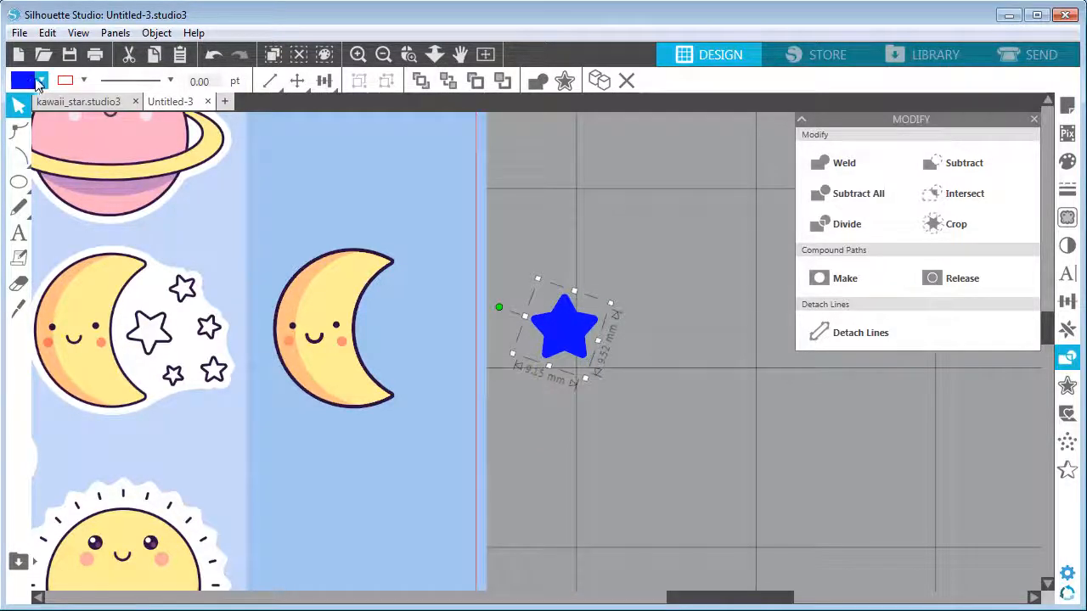
# Step: Fill the rounded star with white and give it a 1.5 pt outline in the sampled dark purple
pyautogui.click(40, 81)
pyautogui.click(16, 102)
pyautogui.click(84, 80)
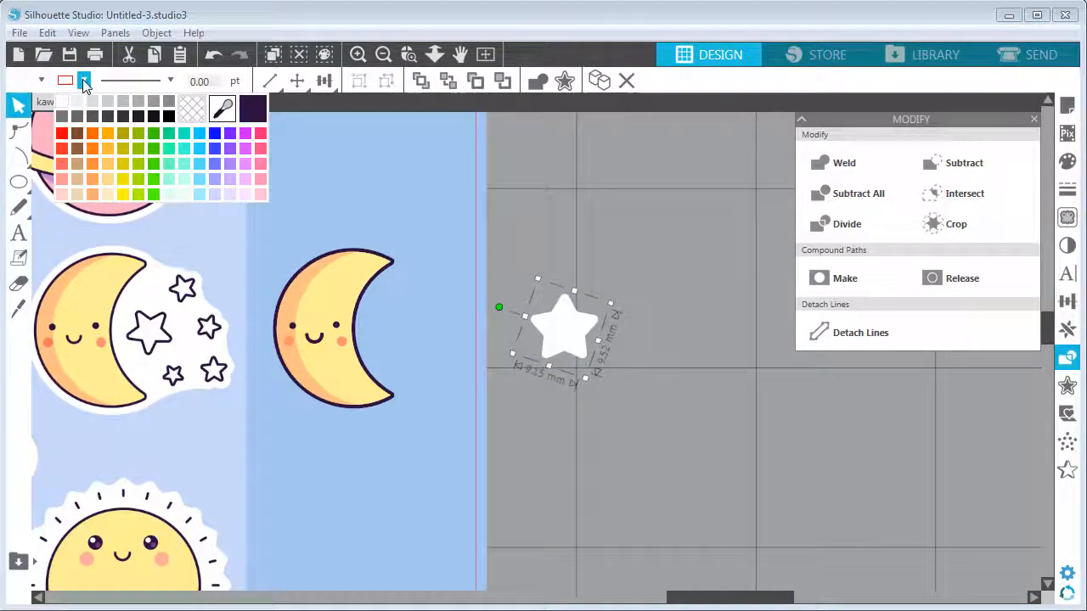
pyautogui.click(257, 112)
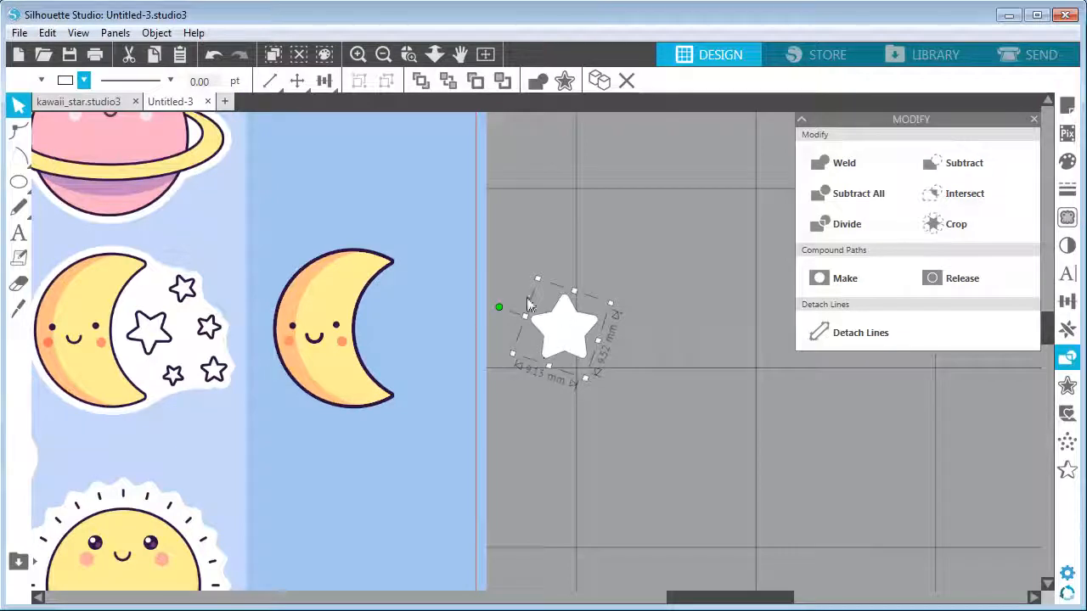
pyautogui.click(167, 82)
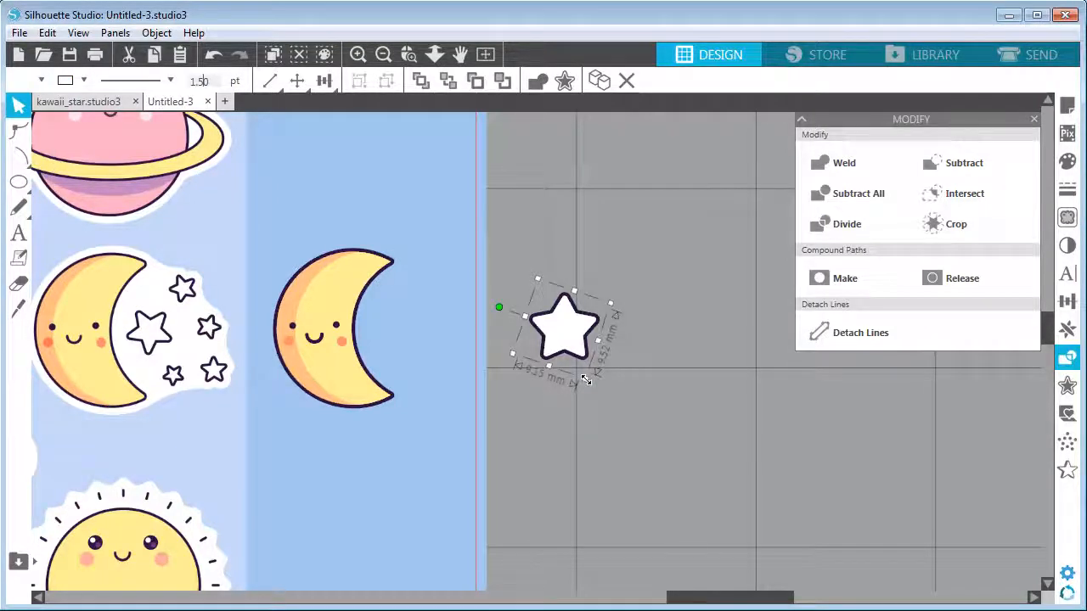
# Step: Place the white star over the largest star beside the reference moon, scaling and rotating it to match
pyautogui.moveTo(586, 380); pyautogui.dragTo(160, 338)
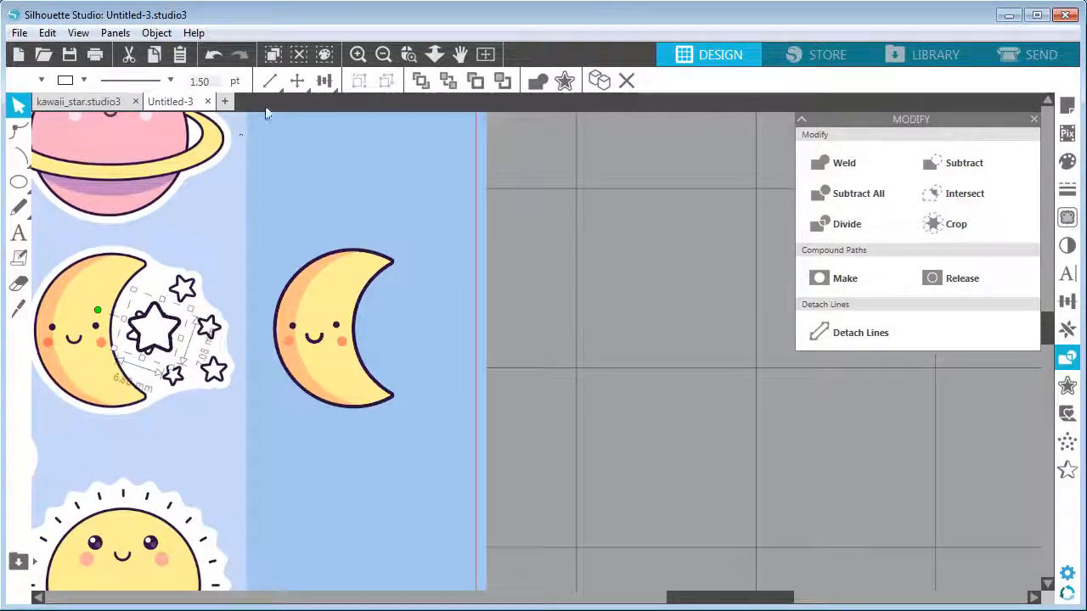
pyautogui.click(358, 54)
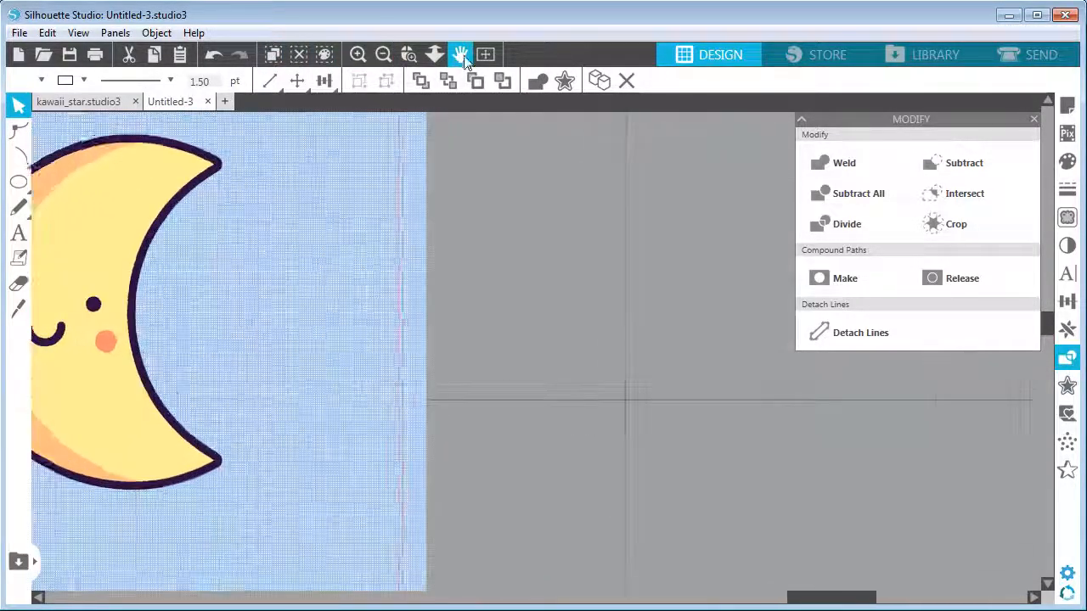
pyautogui.click(461, 56)
pyautogui.moveTo(97, 286); pyautogui.dragTo(704, 299)
pyautogui.moveTo(387, 252); pyautogui.dragTo(441, 252)
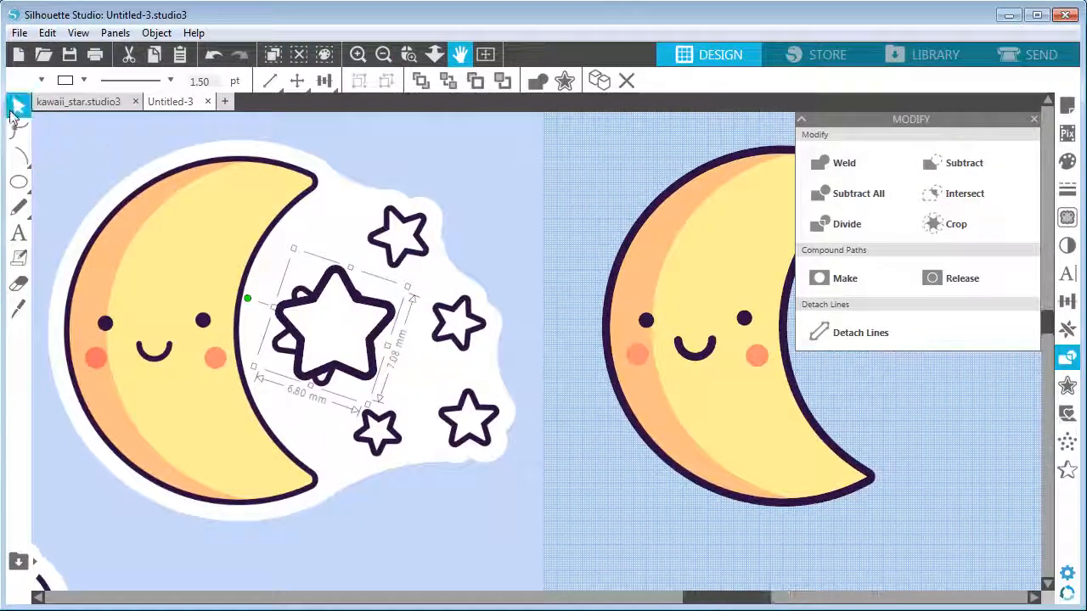
pyautogui.click(14, 108)
pyautogui.moveTo(365, 406); pyautogui.dragTo(362, 393)
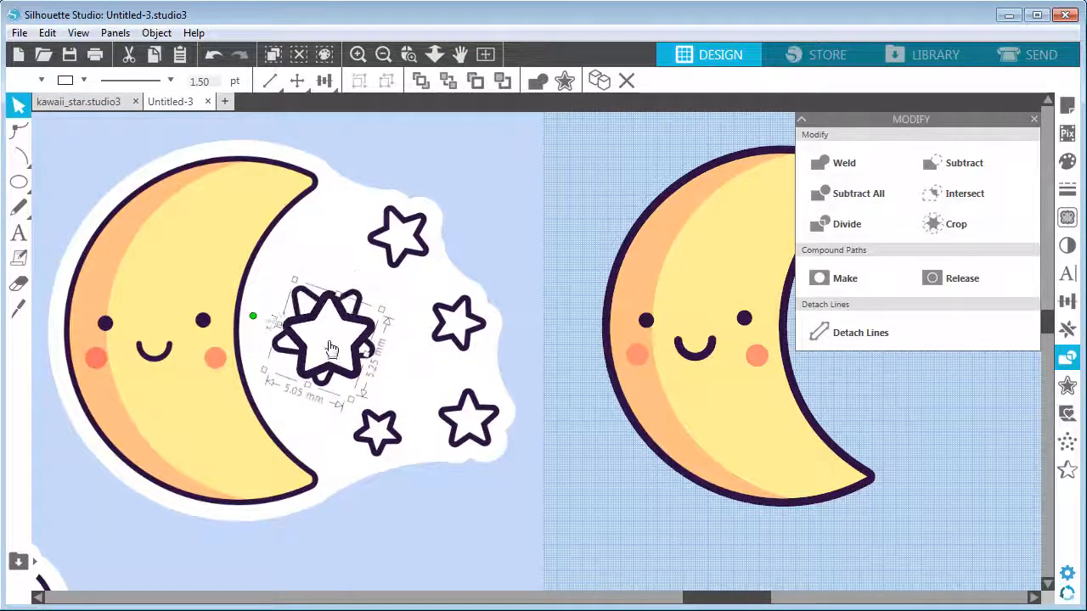
pyautogui.moveTo(256, 321); pyautogui.dragTo(348, 258)
# Step: Place star copies over the upper, middle and lower small reference stars, sized about 3.66 × 3.52 mm and rotated to match
pyautogui.moveTo(335, 332); pyautogui.dragTo(407, 237)
pyautogui.moveTo(473, 266); pyautogui.dragTo(461, 334)
pyautogui.moveTo(416, 262); pyautogui.dragTo(459, 261)
pyautogui.moveTo(457, 318); pyautogui.dragTo(482, 416)
pyautogui.moveTo(487, 353); pyautogui.dragTo(470, 354)
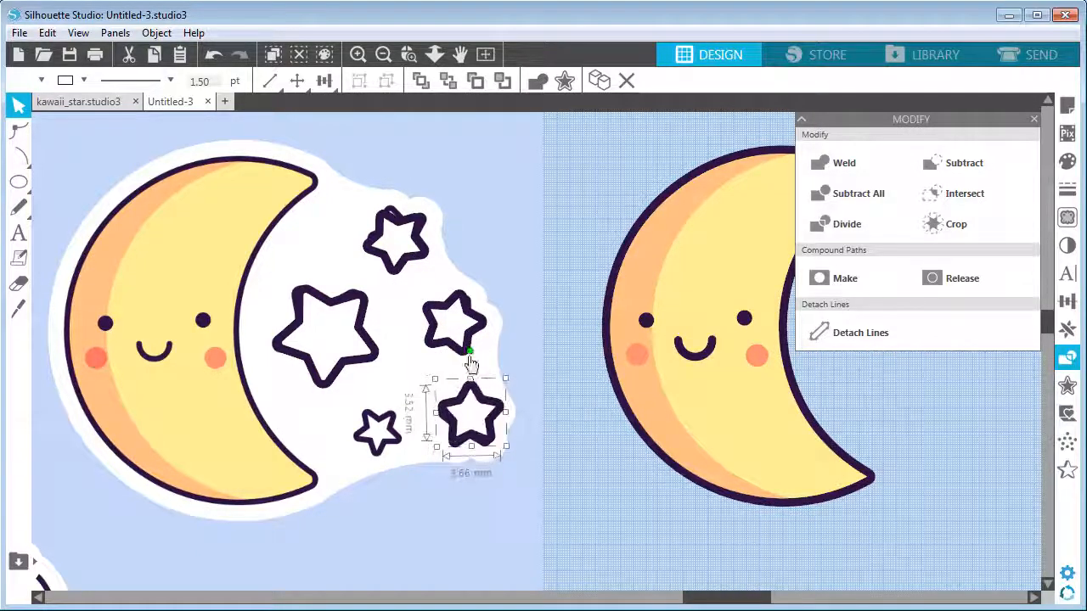
# Step: Place a star copy about 2.54 × 2.44 mm over the smallest reference star, rotated to match, and realign the uppermost star's angle
pyautogui.moveTo(478, 428); pyautogui.dragTo(388, 432)
pyautogui.moveTo(420, 464); pyautogui.dragTo(379, 441)
pyautogui.moveTo(373, 379); pyautogui.dragTo(345, 385)
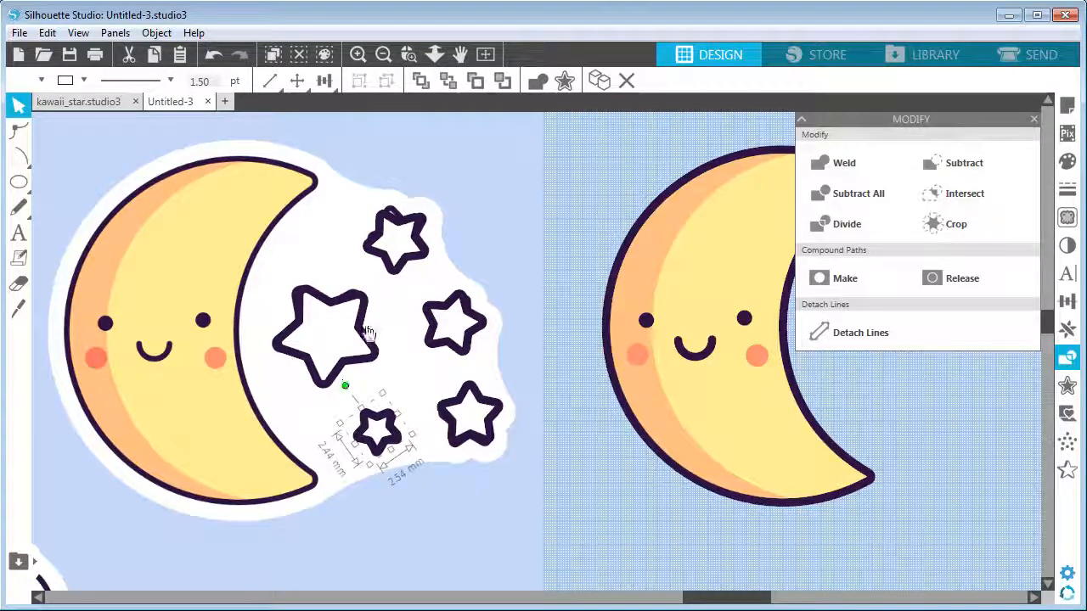
pyautogui.click(395, 262)
pyautogui.moveTo(368, 184); pyautogui.dragTo(381, 177)
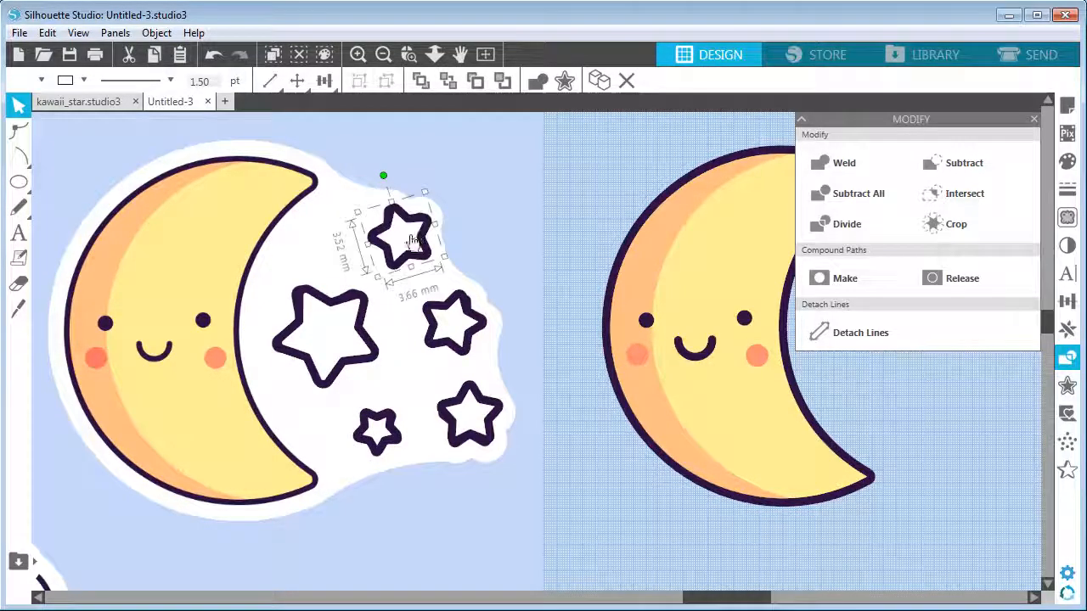
# Step: Select all five drawn stars and move them together into the curve of the drawn crescent moon
pyautogui.keyDown('shift'); pyautogui.click(459, 335); pyautogui.keyUp('shift')
pyautogui.keyDown('shift'); pyautogui.click(356, 340); pyautogui.keyUp('shift')
pyautogui.keyDown('shift'); pyautogui.click(456, 417); pyautogui.keyUp('shift')
pyautogui.keyDown('shift'); pyautogui.click(389, 424); pyautogui.keyUp('shift')
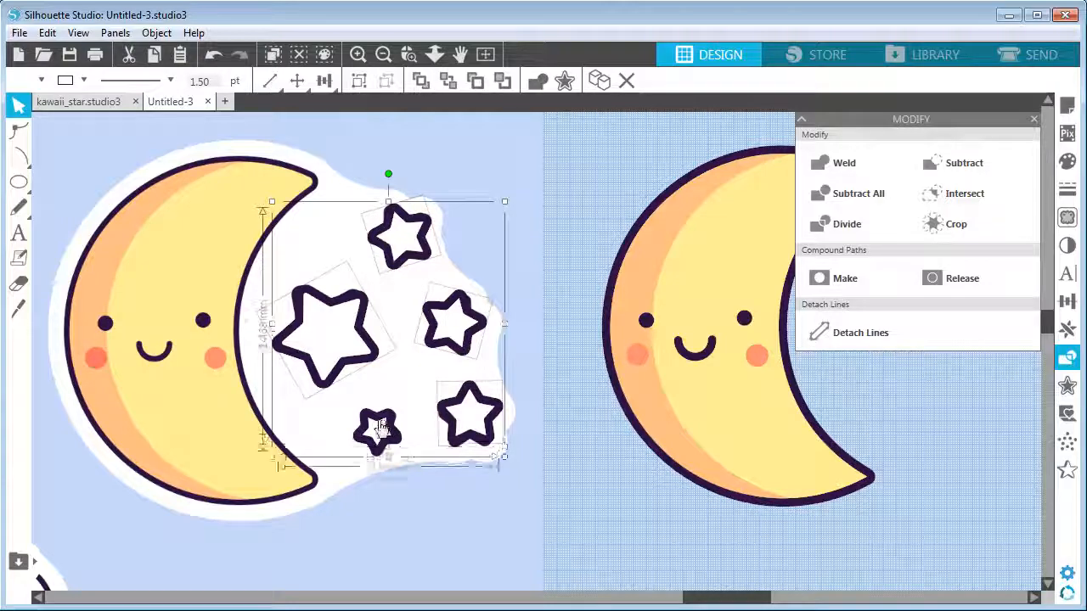
pyautogui.moveTo(601, 465); pyautogui.dragTo(359, 461)
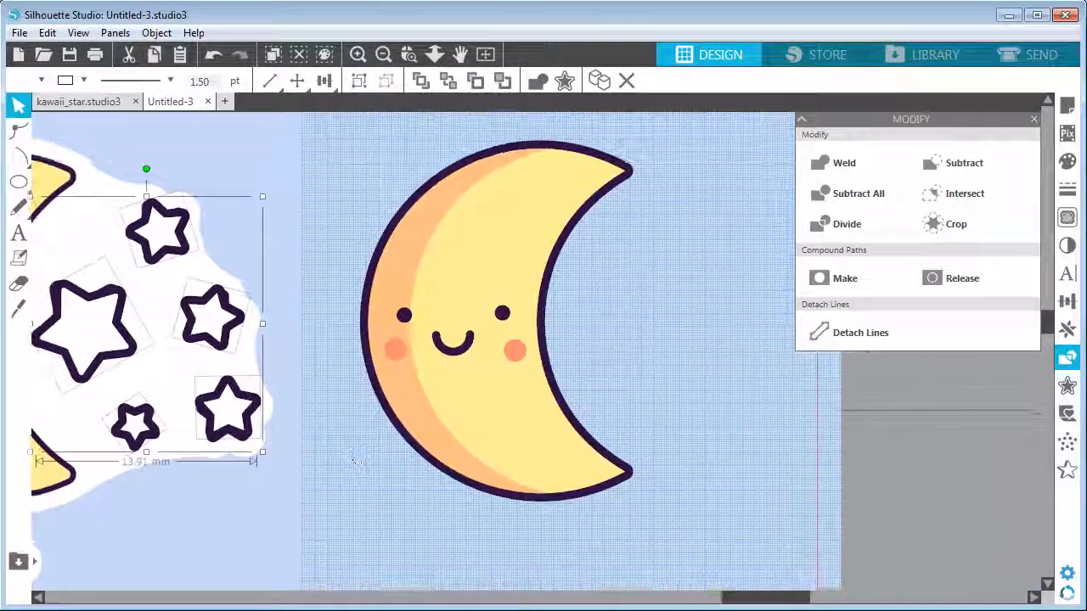
pyautogui.moveTo(160, 238); pyautogui.dragTo(709, 240)
pyautogui.click(683, 159)
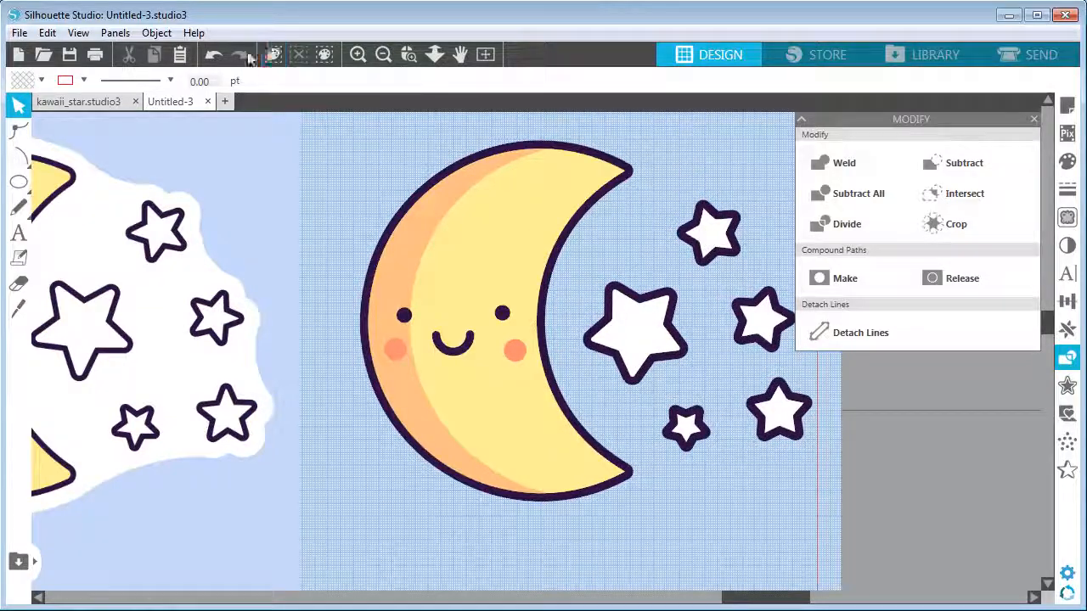
# Step: Move the Kawaii Weather sheet away from the drawn moon to free working space between them
pyautogui.click(383, 54)
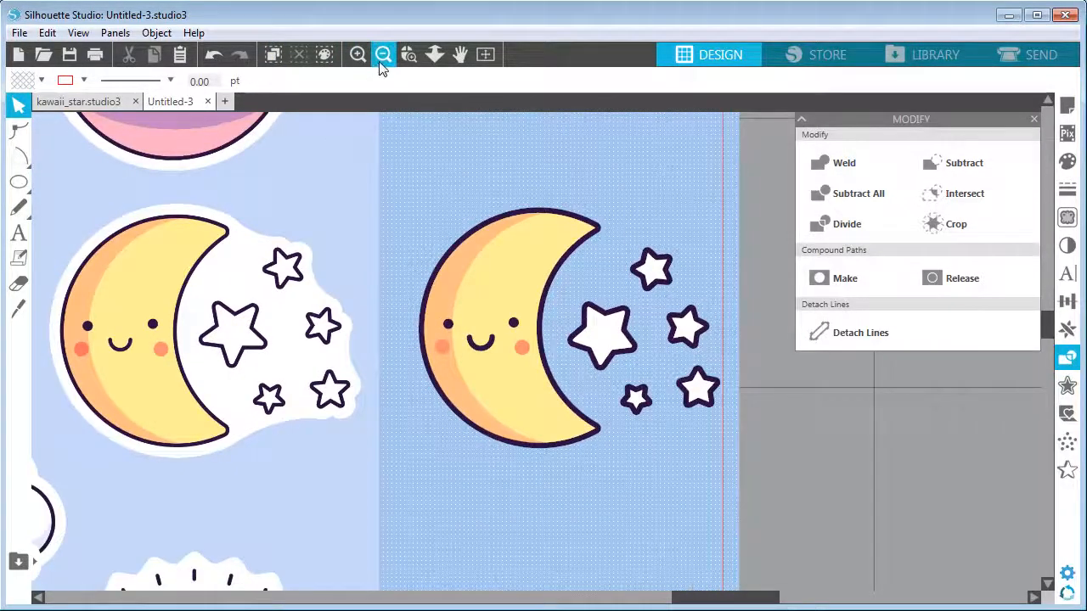
pyautogui.click(383, 54)
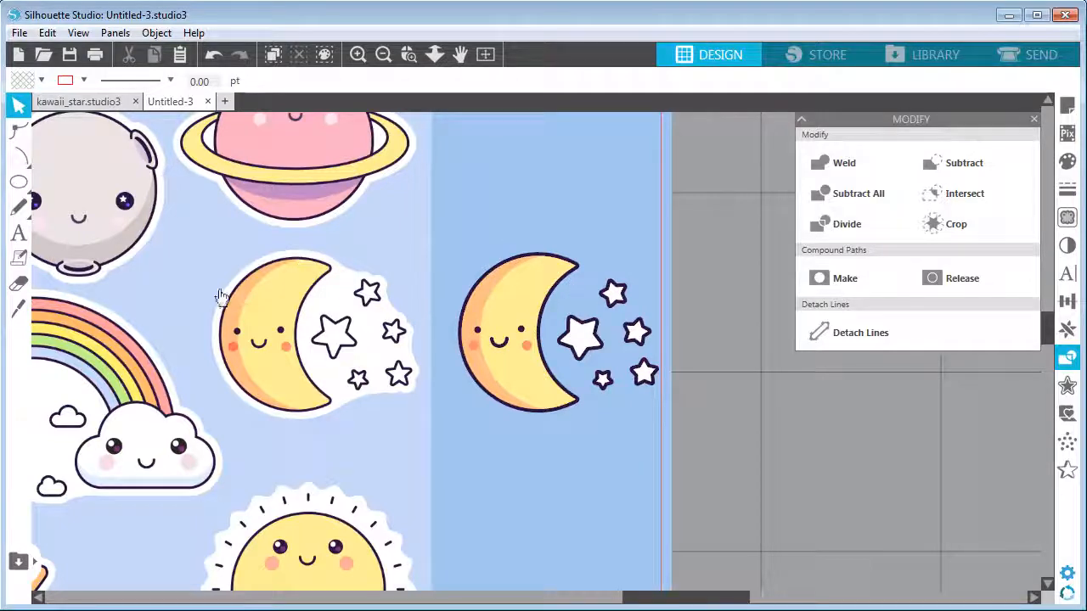
pyautogui.press('space')
pyautogui.moveTo(570, 456); pyautogui.dragTo(667, 429)
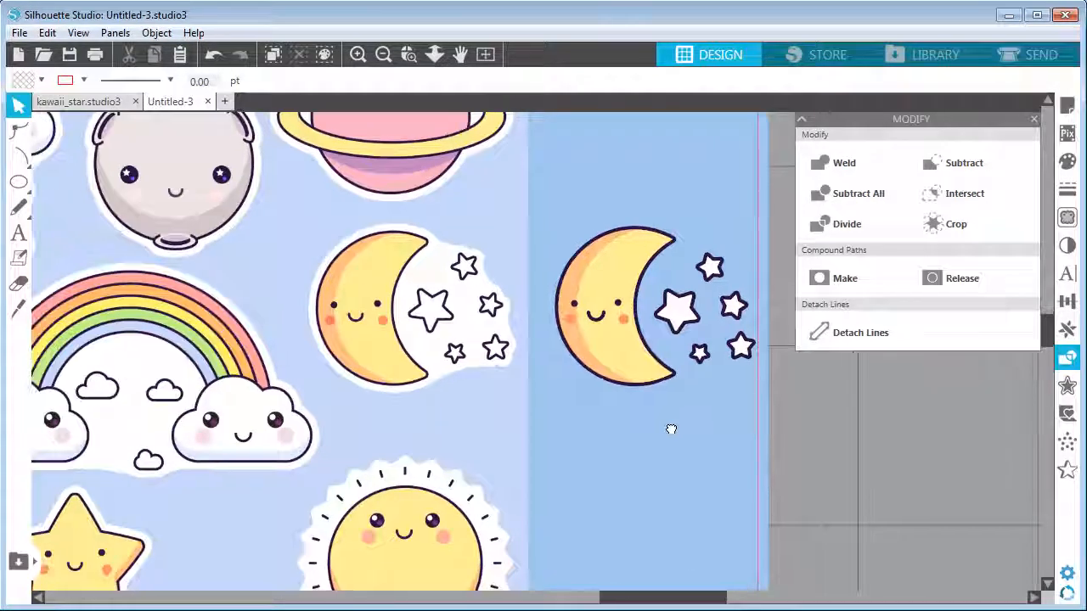
pyautogui.click(15, 110)
pyautogui.click(401, 346)
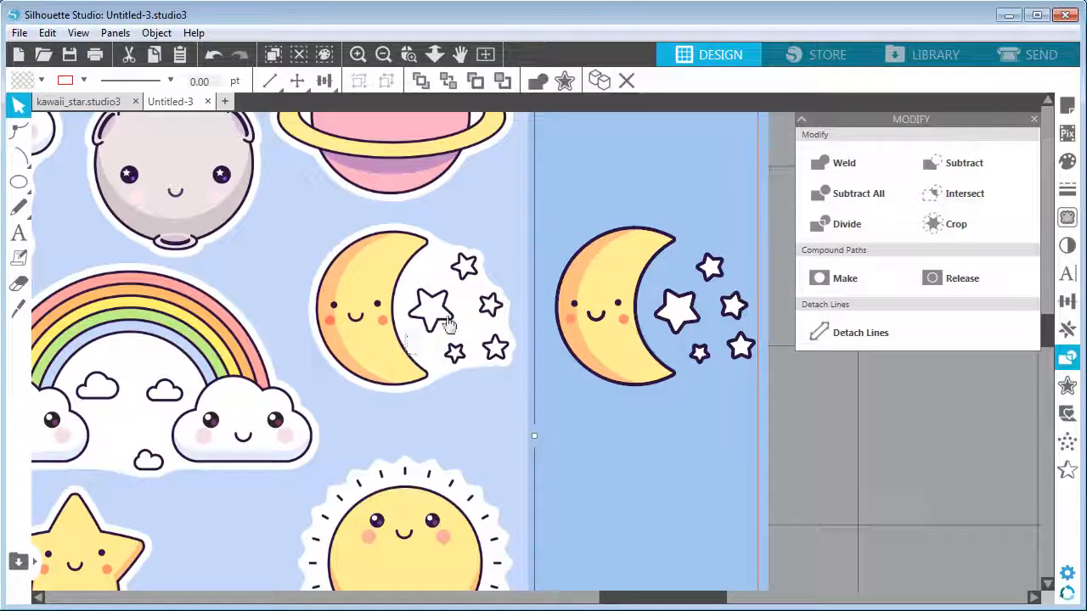
pyautogui.moveTo(439, 327); pyautogui.dragTo(268, 329)
# Step: Move the whole drawn moon with its stars closer to the reference moon and place a duplicate directly below it
pyautogui.moveTo(494, 213); pyautogui.dragTo(808, 413)
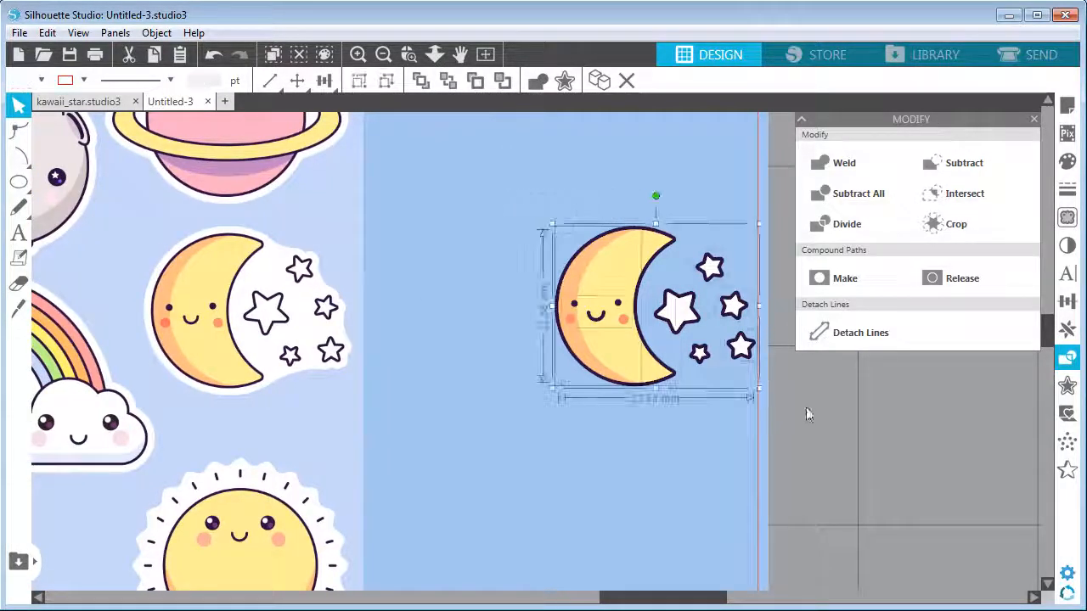
pyautogui.moveTo(607, 351); pyautogui.dragTo(507, 305)
pyautogui.moveTo(423, 152); pyautogui.dragTo(685, 374)
pyautogui.moveTo(686, 379); pyautogui.dragTo(688, 345)
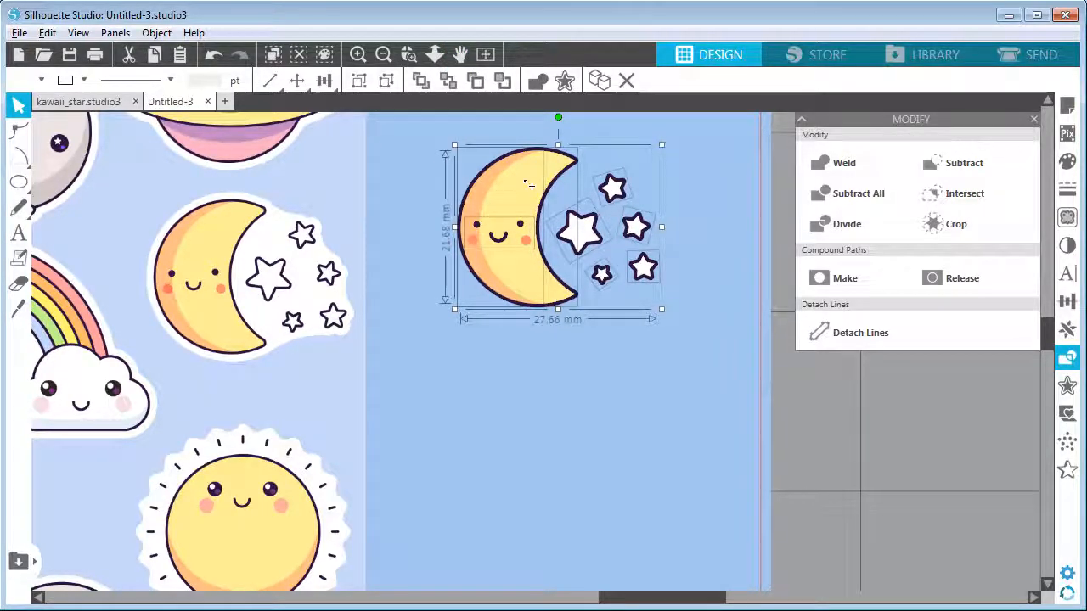
pyautogui.moveTo(528, 184); pyautogui.dragTo(528, 396)
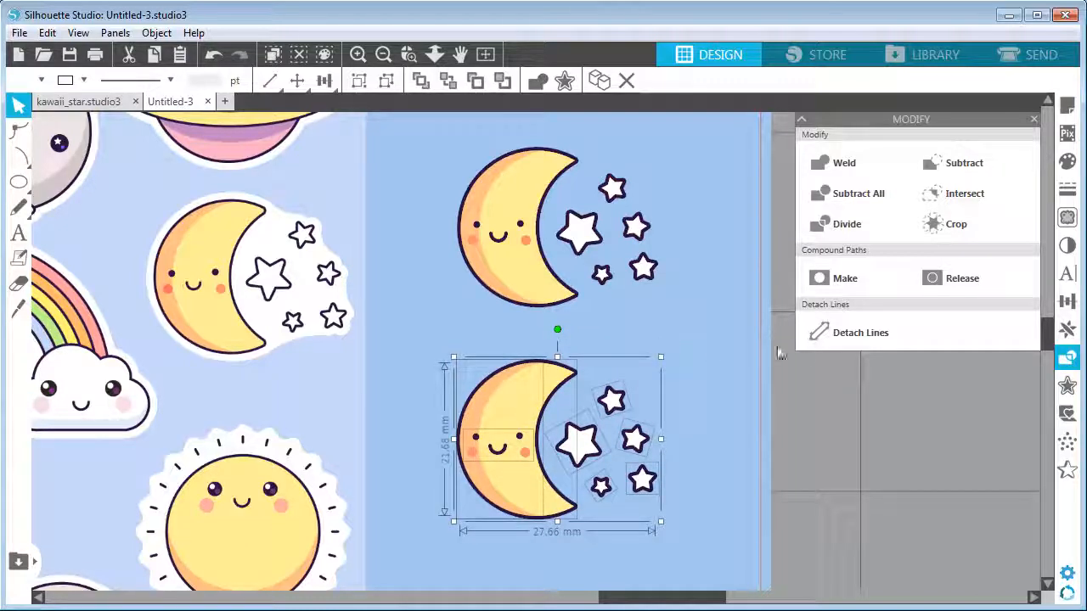
# Step: Detach the lines of the lower moon and stars, and weld the pieces into solid dark silhouettes
pyautogui.click(823, 335)
pyautogui.click(824, 335)
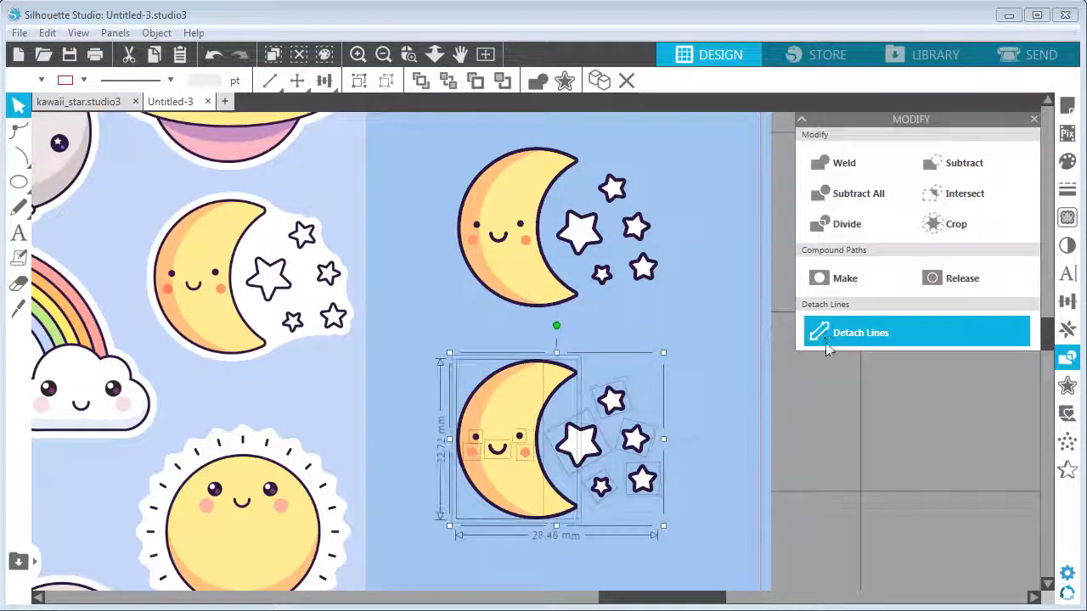
pyautogui.click(855, 165)
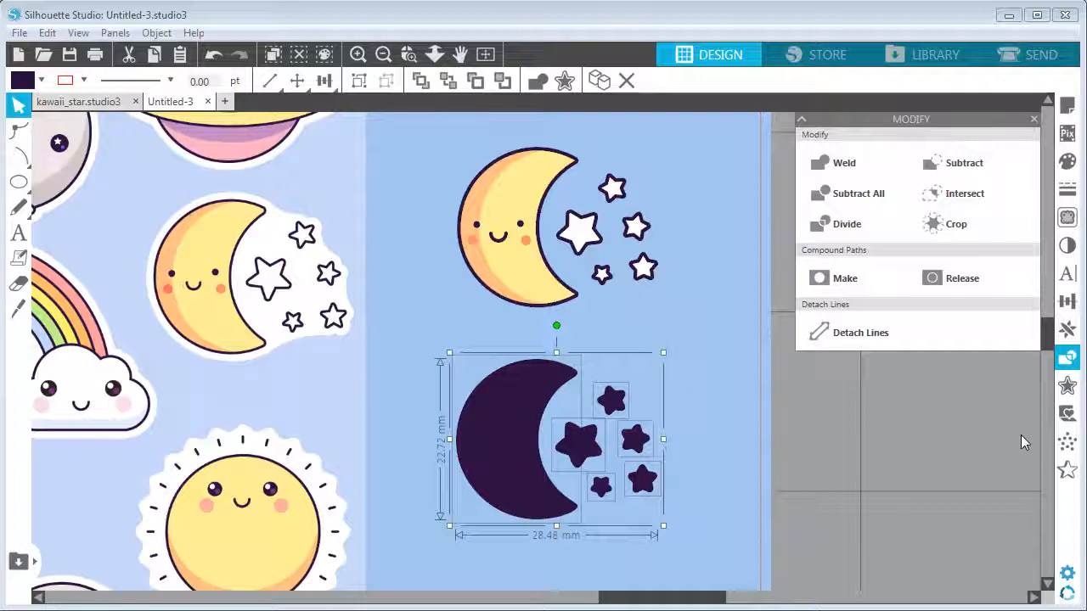
# Step: Offset the dark silhouettes outwards by 2.5 mm with rounded corners and weld the offsets into one outline
pyautogui.click(1061, 386)
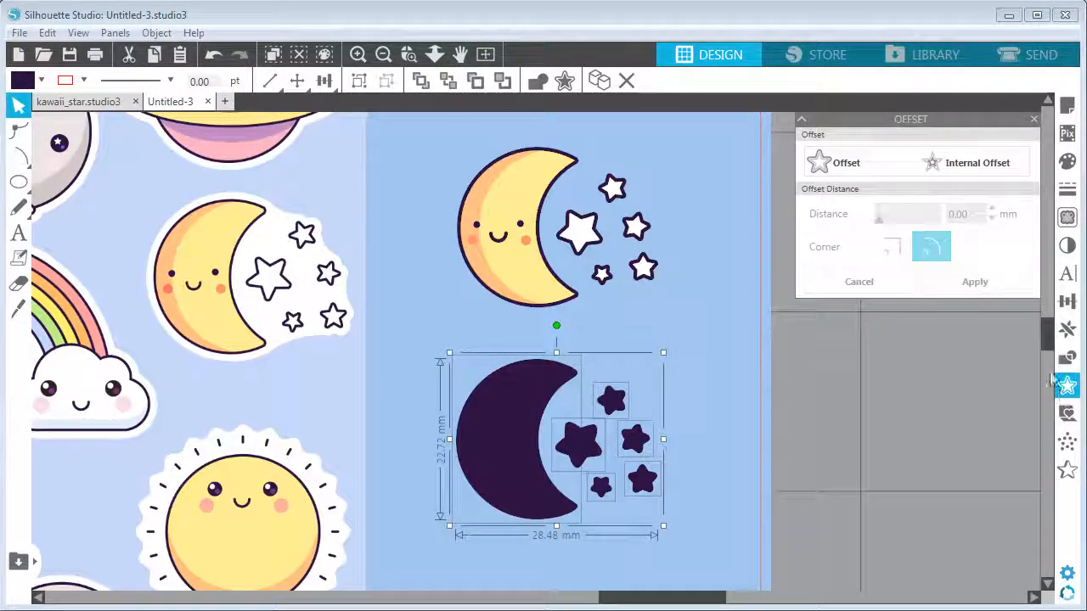
pyautogui.click(843, 164)
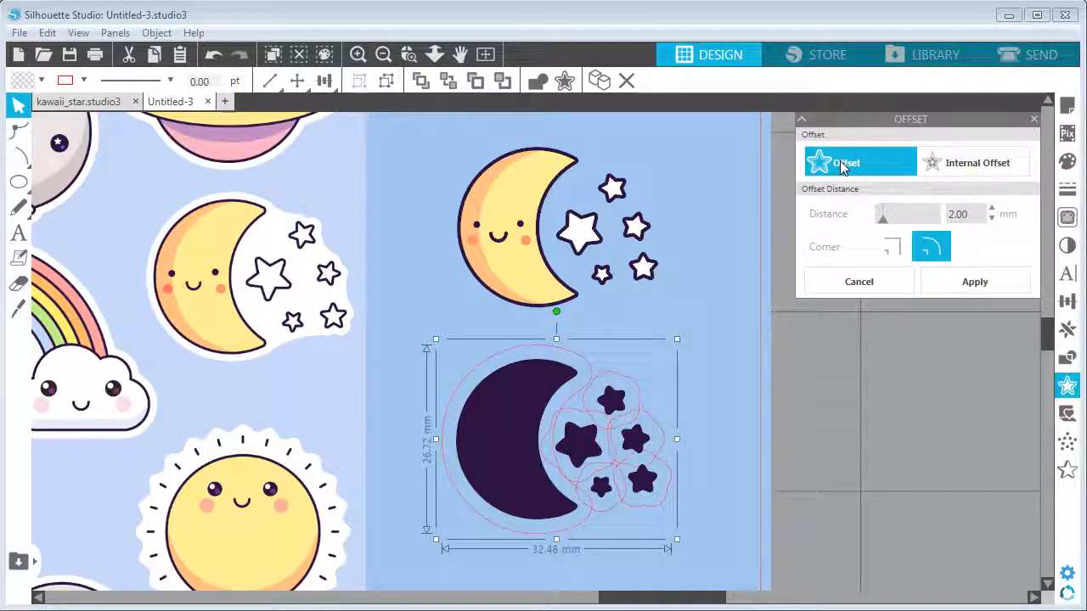
pyautogui.click(925, 213)
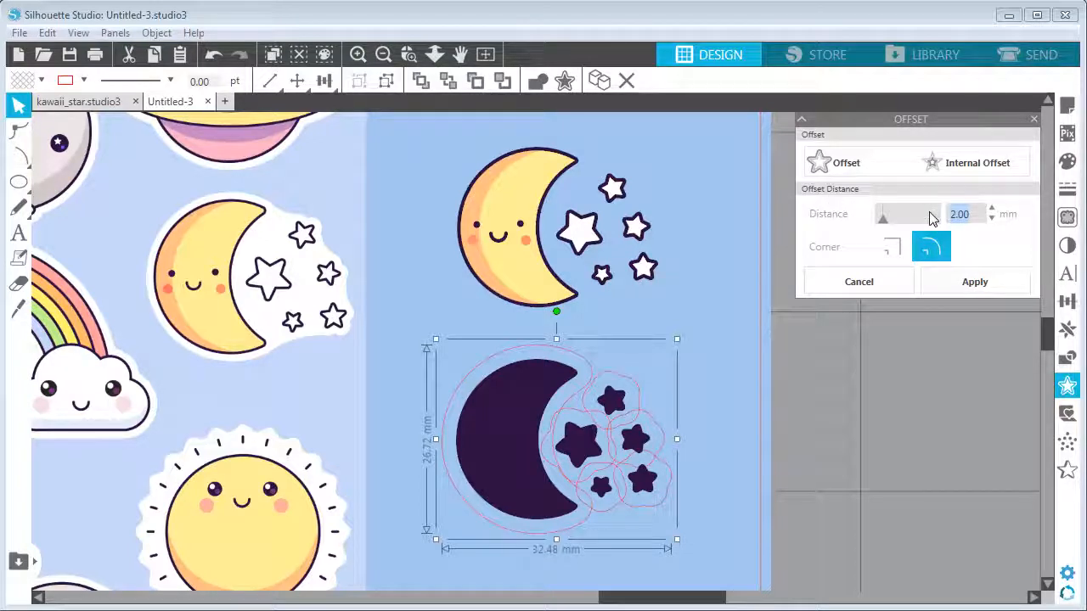
pyautogui.write('3')
pyautogui.press('Return')
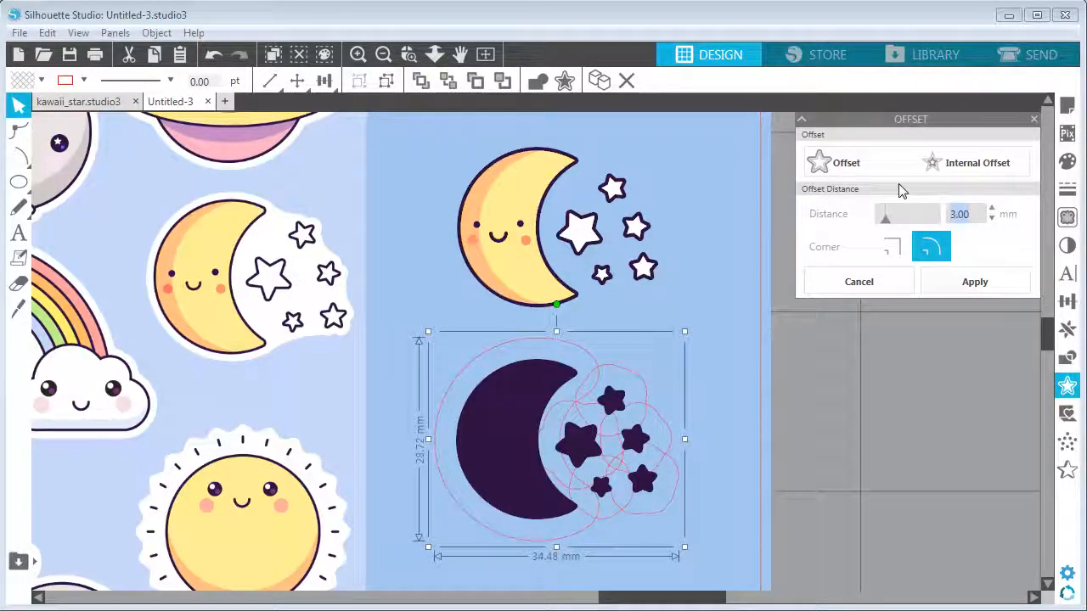
pyautogui.write('2.5')
pyautogui.press('Return')
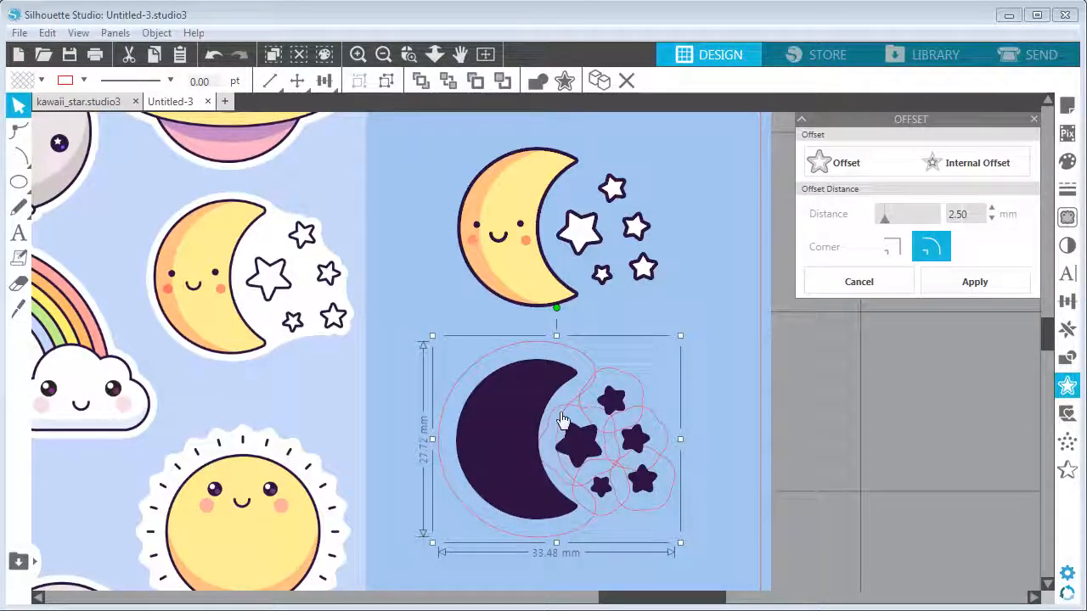
pyautogui.click(965, 286)
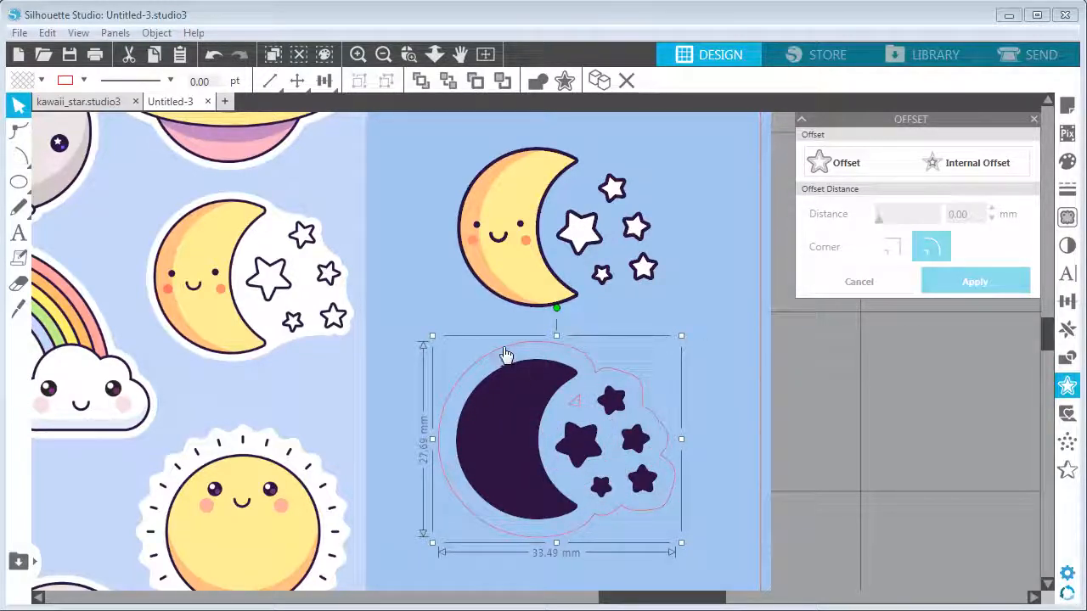
# Step: Delete the dark moon and the five dark star silhouettes, leaving only the offset outline
pyautogui.click(524, 416)
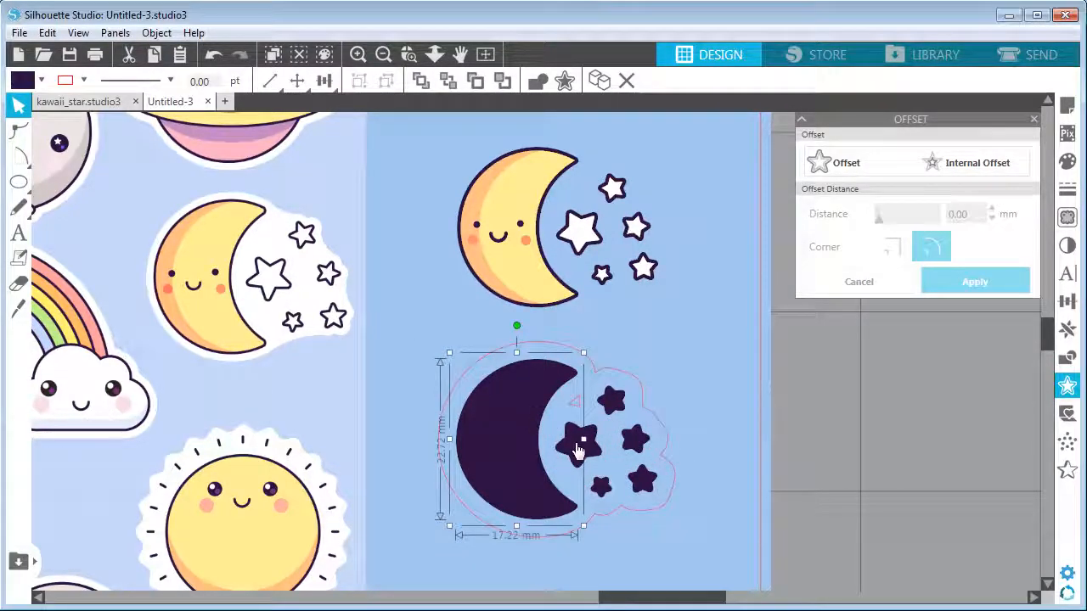
pyautogui.press('Delete')
pyautogui.click(579, 441)
pyautogui.press('Delete')
pyautogui.click(611, 400)
pyautogui.press('Delete')
pyautogui.click(635, 438)
pyautogui.press('Delete')
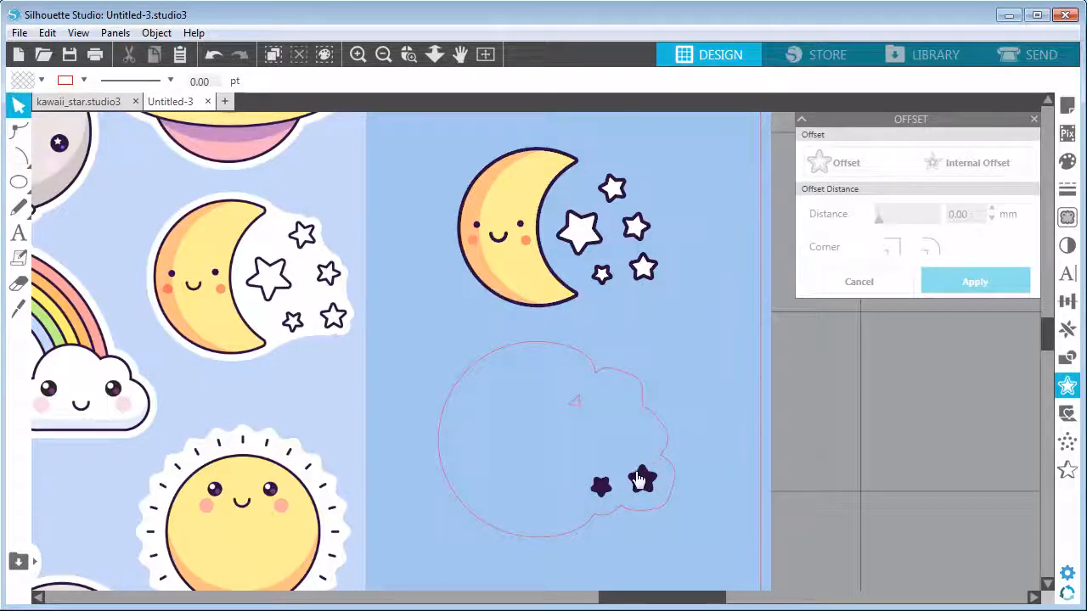
pyautogui.click(641, 480)
pyautogui.press('Delete')
pyautogui.click(600, 485)
pyautogui.press('Delete')
# Step: Fill the offset shape with white and remove its red outline
pyautogui.click(554, 355)
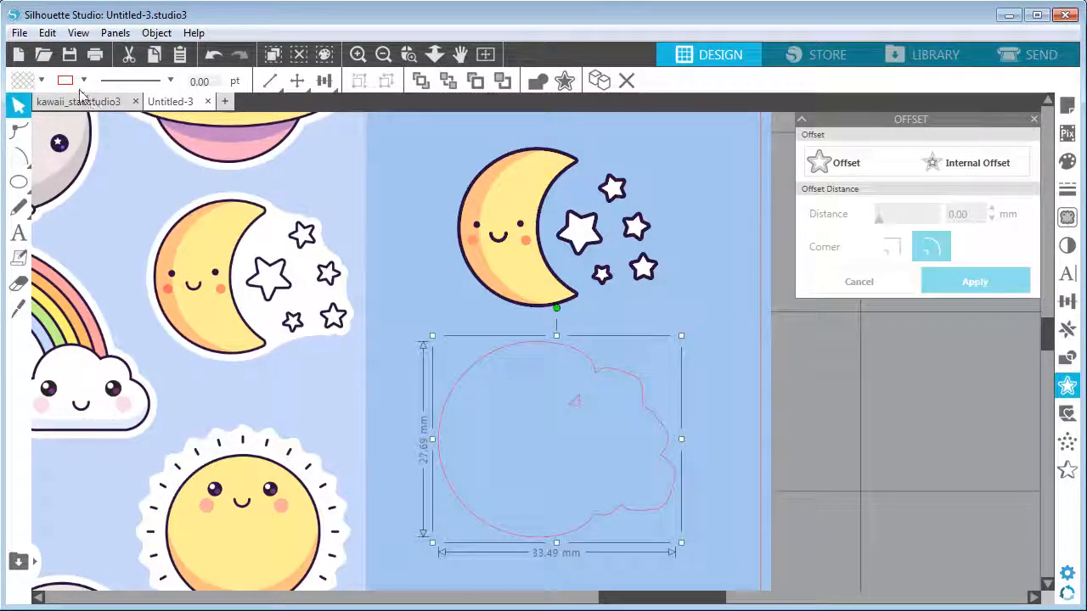
pyautogui.click(40, 80)
pyautogui.click(19, 109)
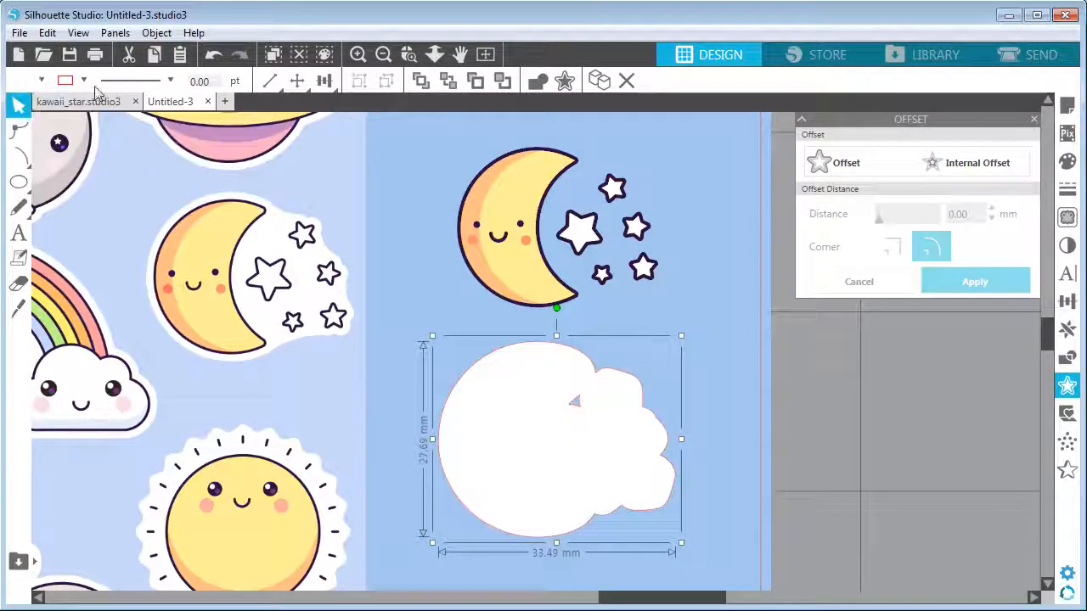
pyautogui.click(83, 80)
pyautogui.click(189, 119)
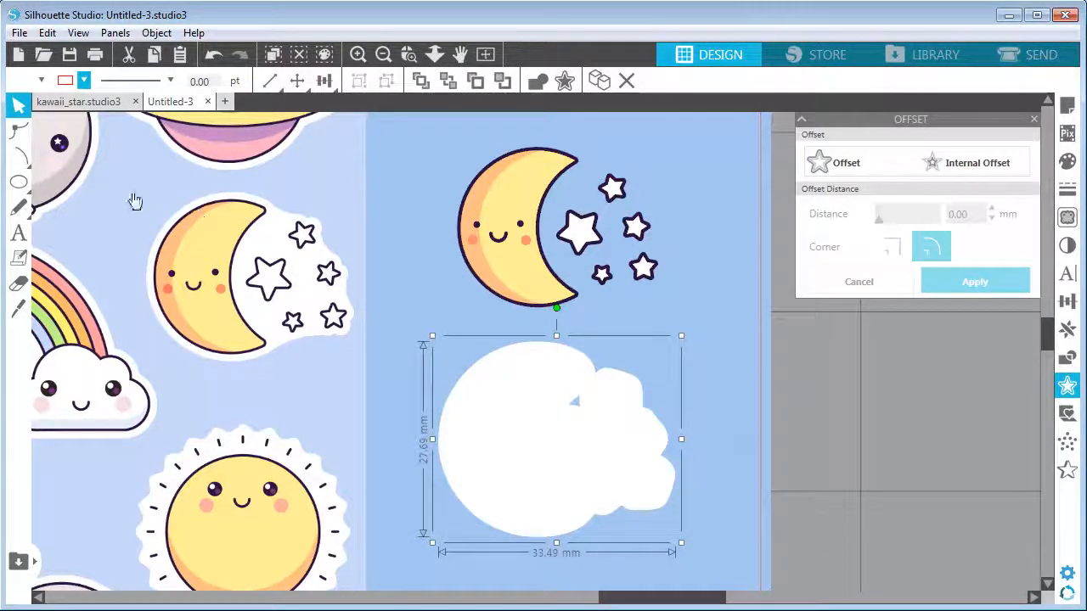
# Step: Delete the small triangular hole inside the white offset shape by editing its points
pyautogui.click(21, 133)
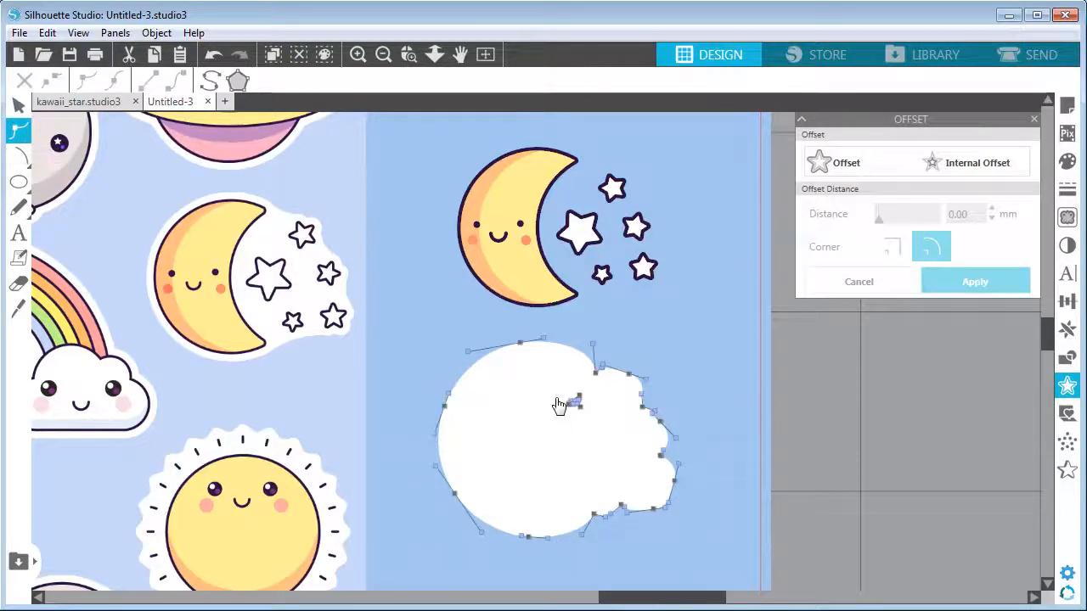
pyautogui.click(588, 430)
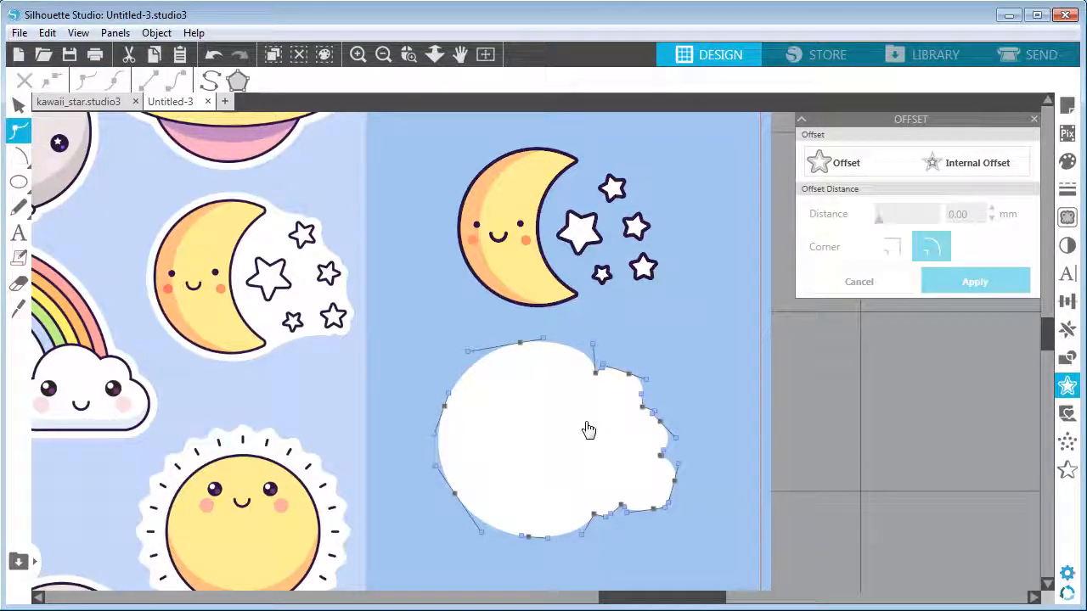
pyautogui.click(19, 106)
pyautogui.click(403, 292)
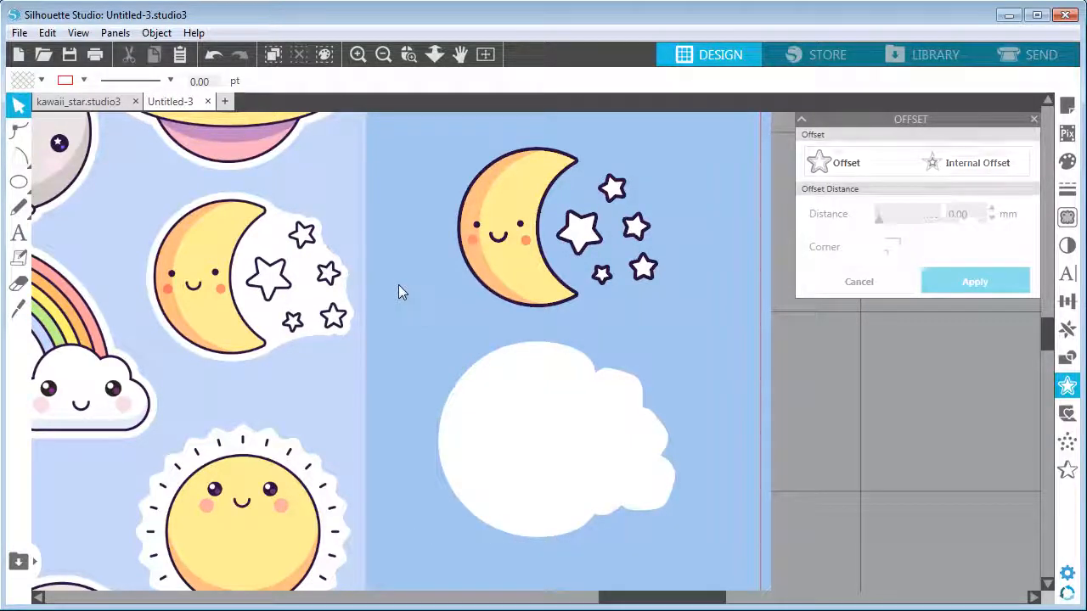
# Step: Centre the white shape over the coloured moon and stars and send it to the back as the sticker border
pyautogui.moveTo(577, 492); pyautogui.dragTo(577, 284)
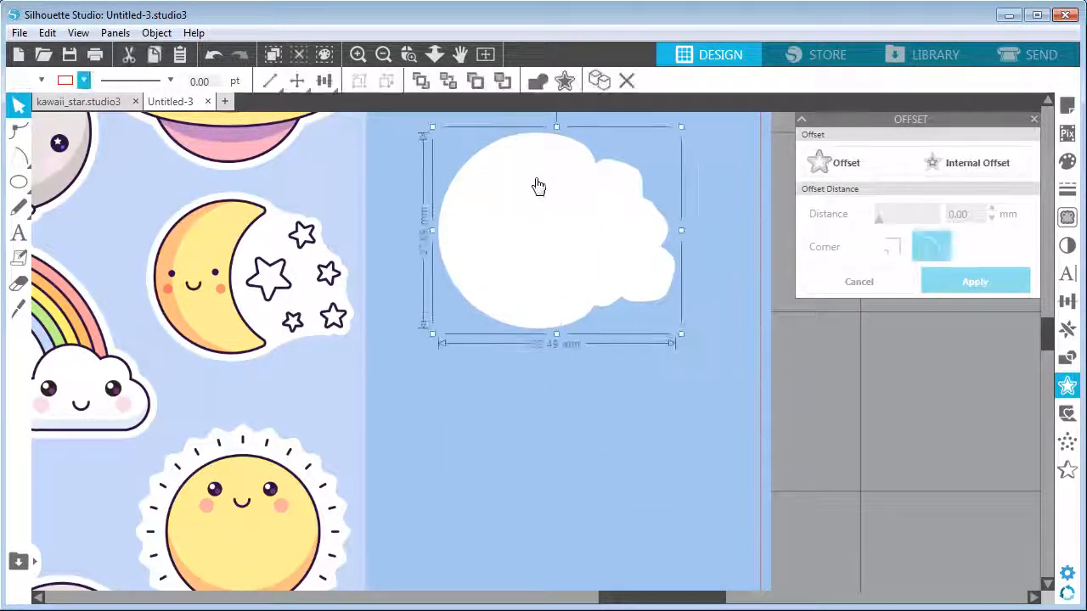
pyautogui.rightClick(537, 186)
pyautogui.click(607, 479)
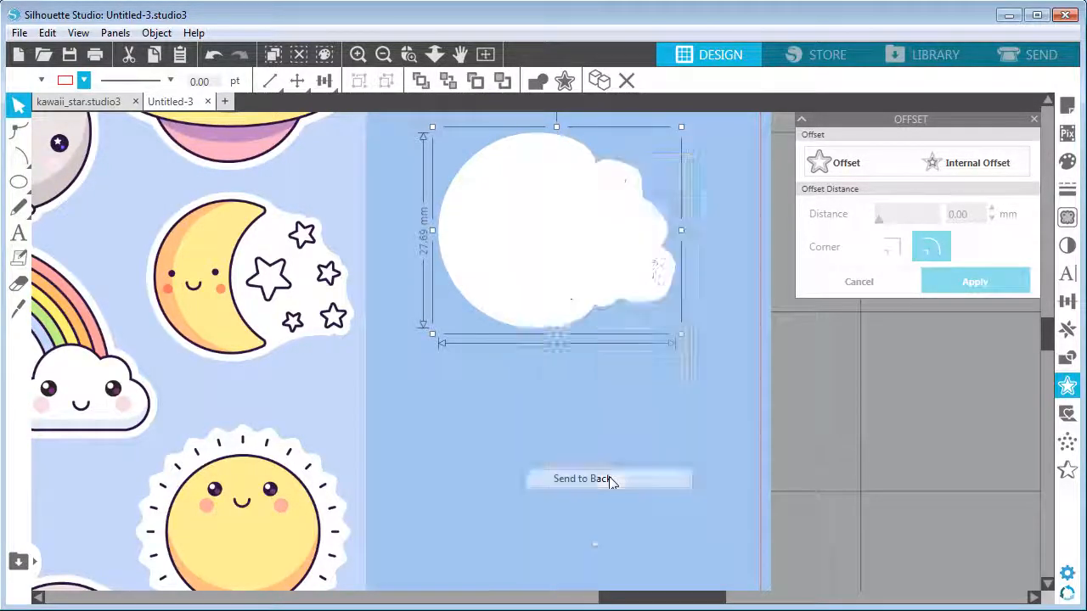
pyautogui.click(689, 441)
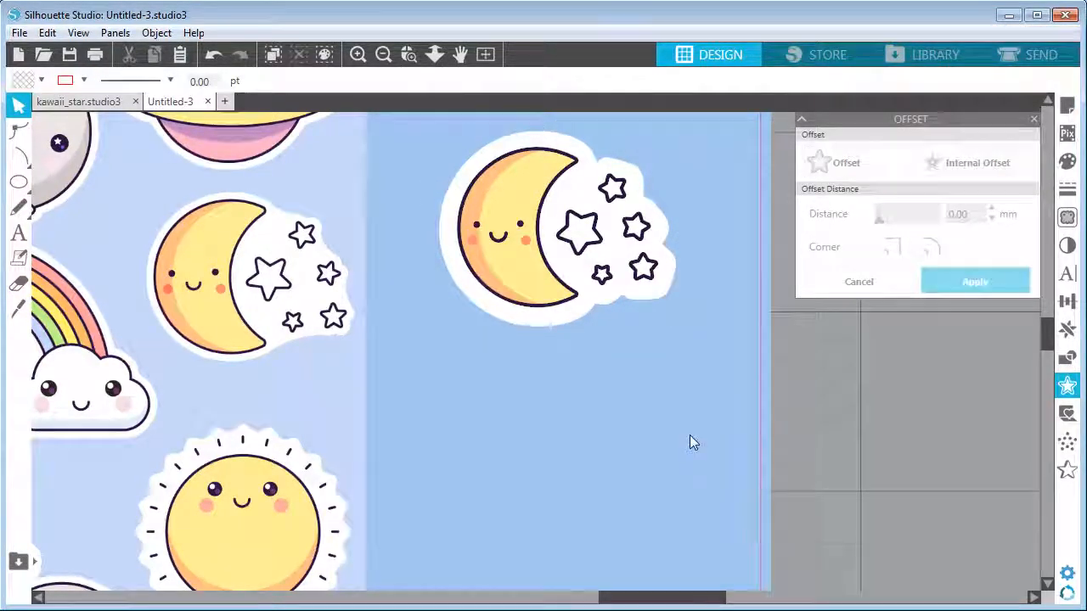
pyautogui.scroll(1, 690, 442)
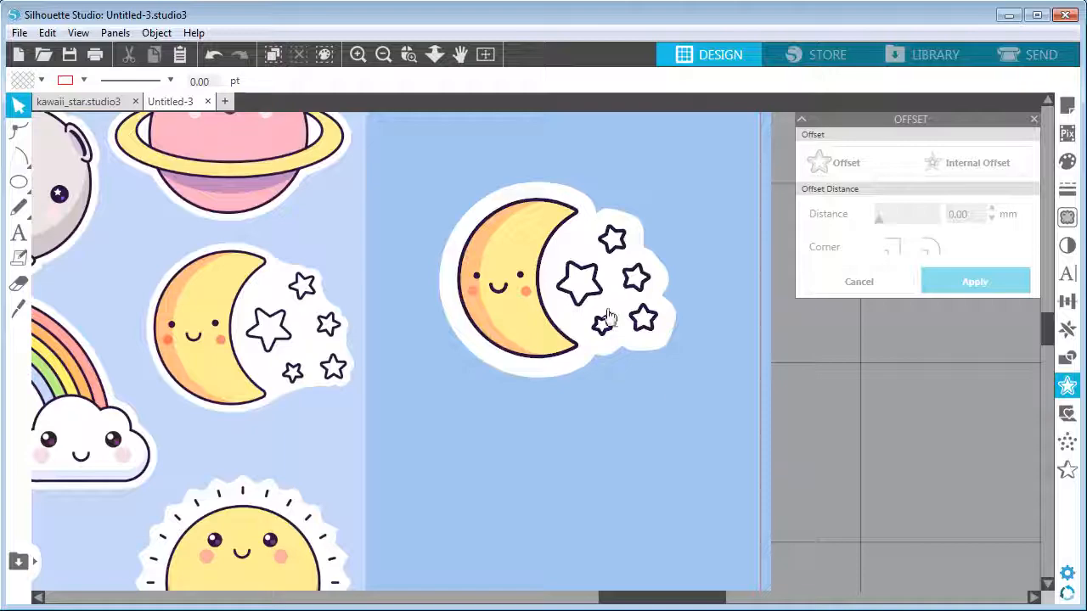
# Step: Delete the Kawaii Weather reference sheet from the page
pyautogui.click(392, 61)
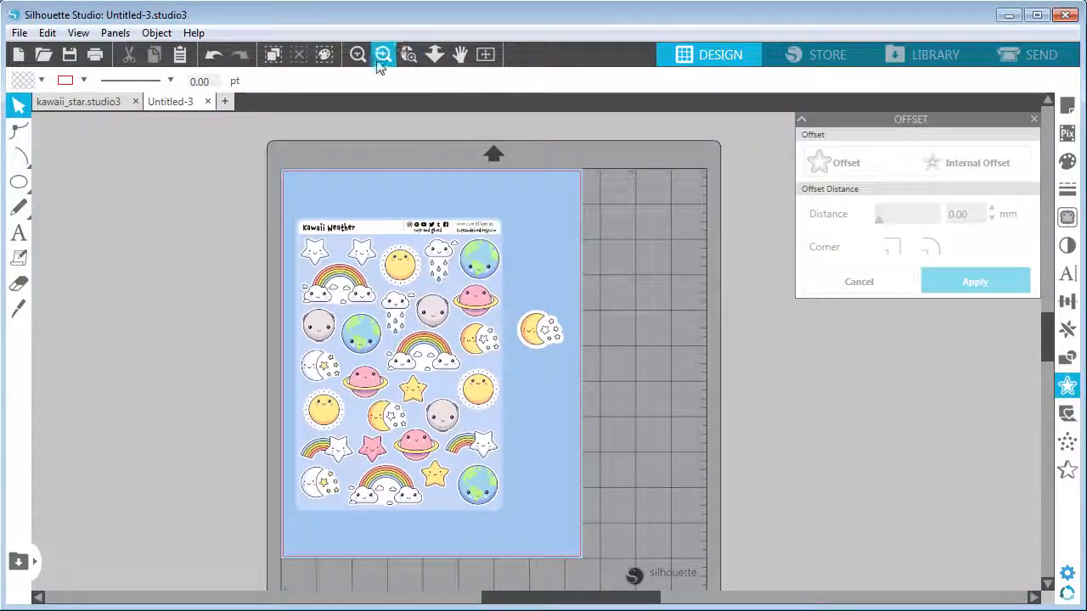
pyautogui.press('space')
pyautogui.moveTo(586, 250); pyautogui.dragTo(640, 245)
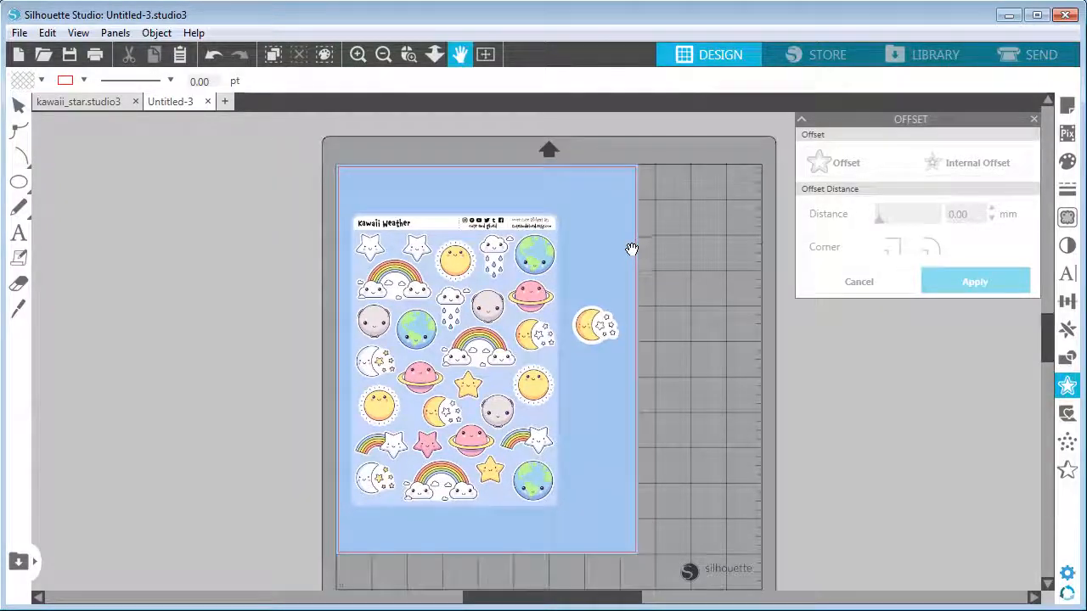
pyautogui.click(21, 111)
pyautogui.click(448, 315)
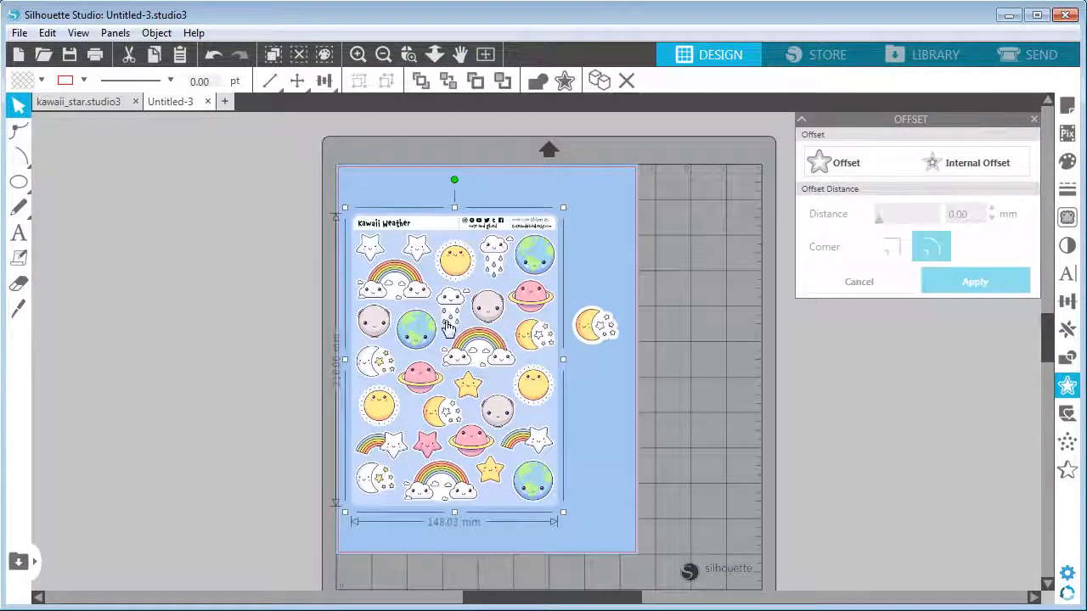
pyautogui.press('Delete')
# Step: Move the finished moon sticker to the middle of the blue page and deselect it
pyautogui.click(585, 332)
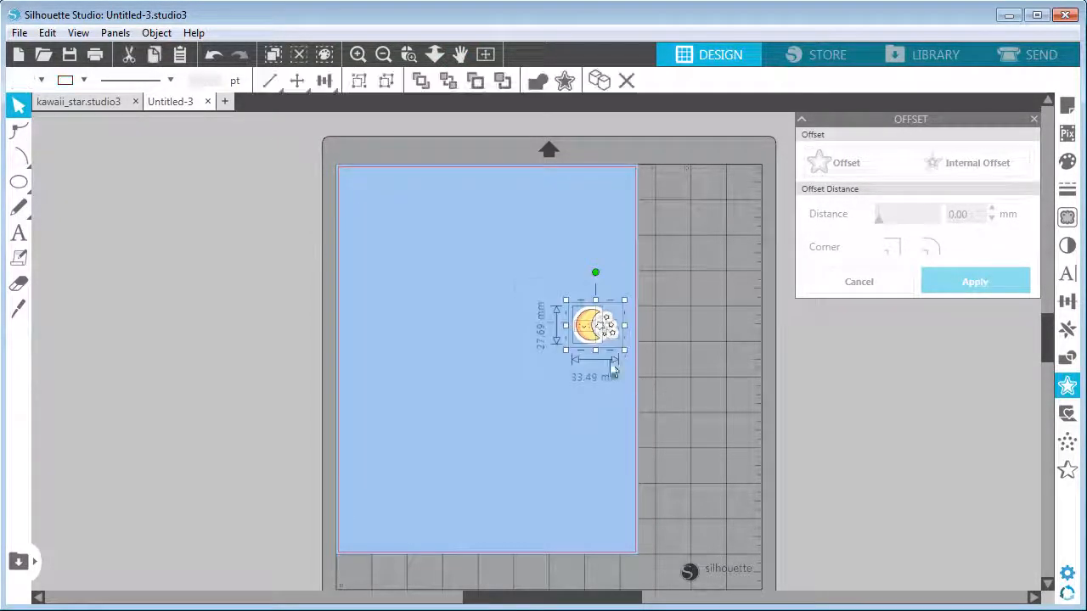
pyautogui.moveTo(586, 331); pyautogui.dragTo(480, 329)
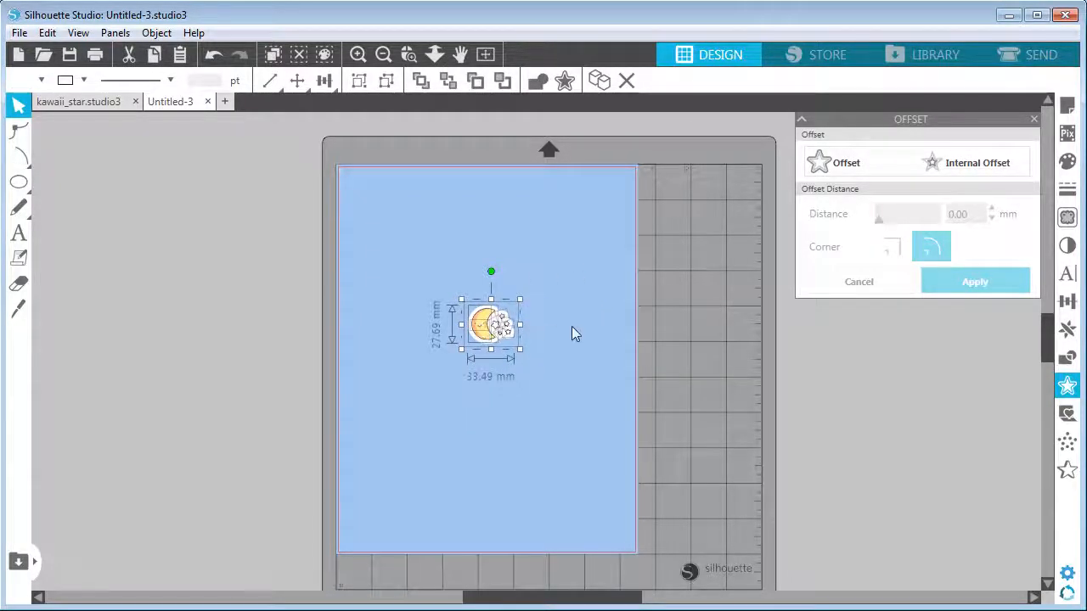
pyautogui.click(572, 334)
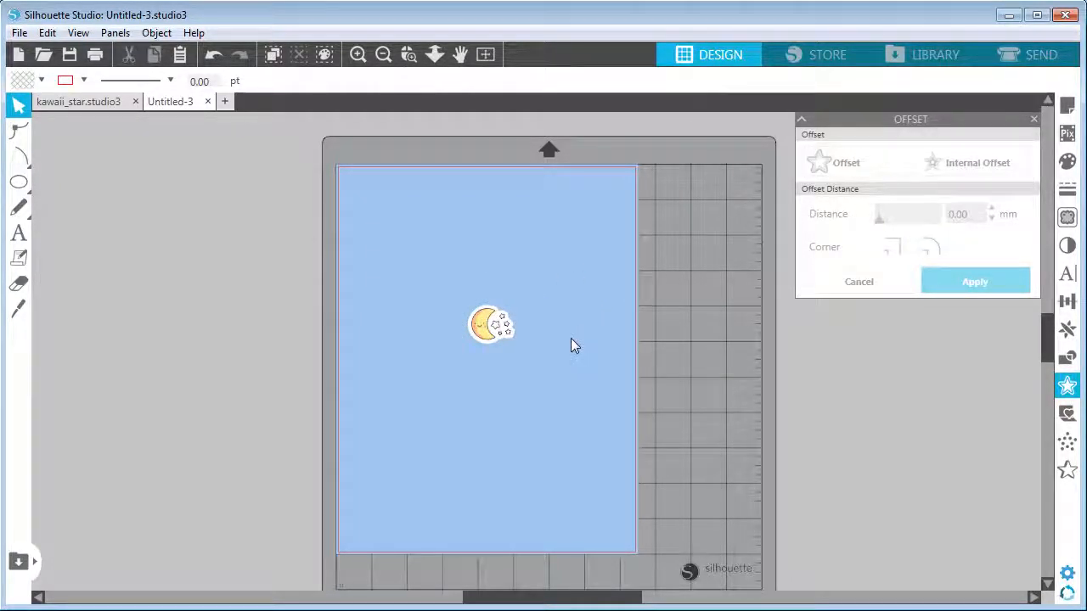
# Step: Look through the available page sizes in the page setup, keeping Letter (8.5 x 11.0 in)
pyautogui.click(1067, 105)
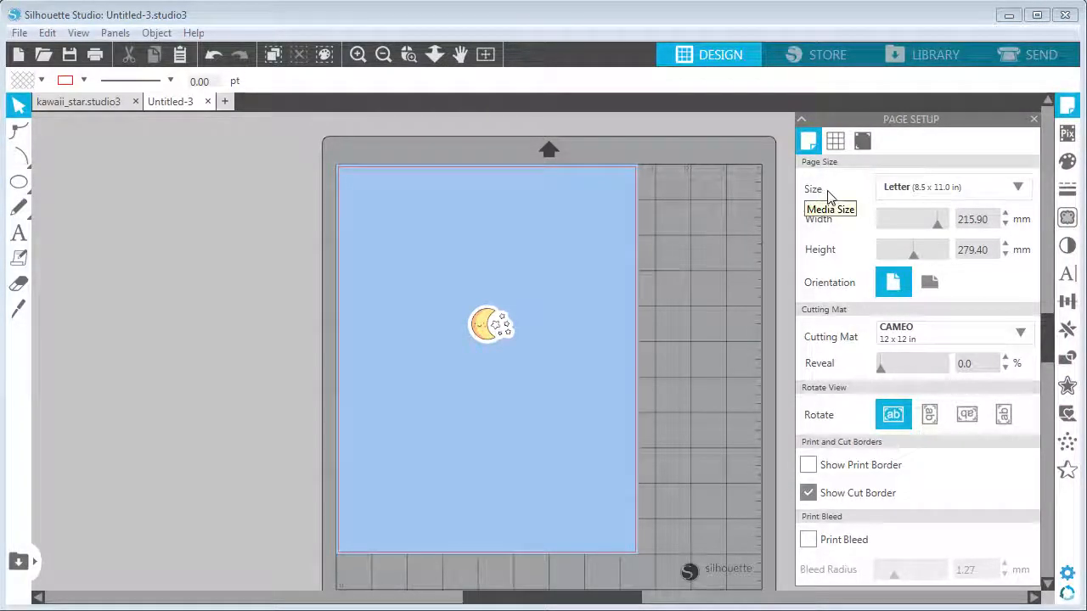
pyautogui.click(1018, 189)
pyautogui.scroll(-3, 1028, 275)
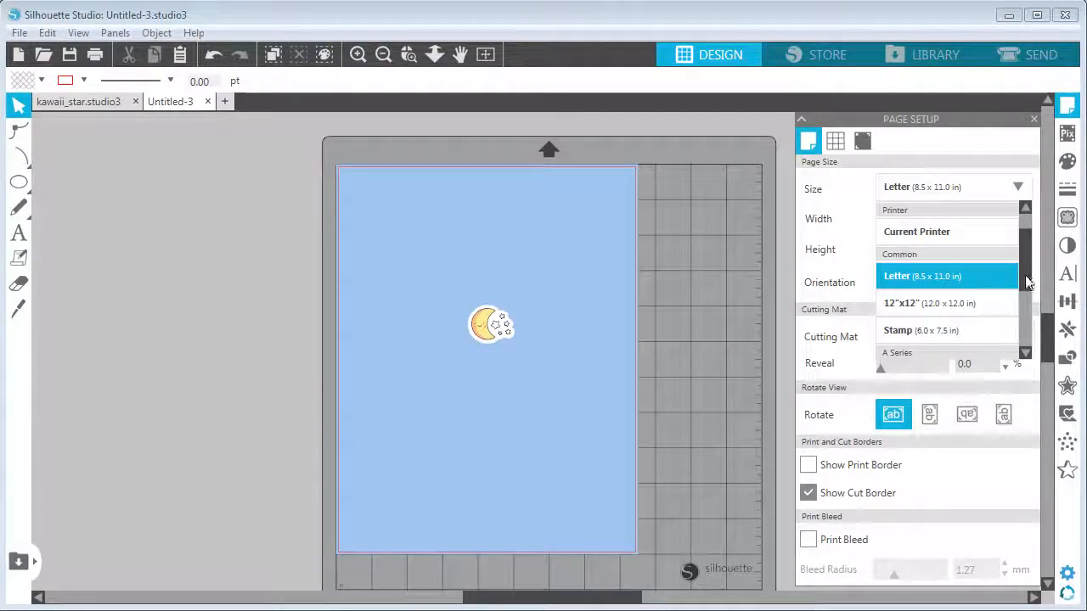
pyautogui.scroll(-1, 1025, 306)
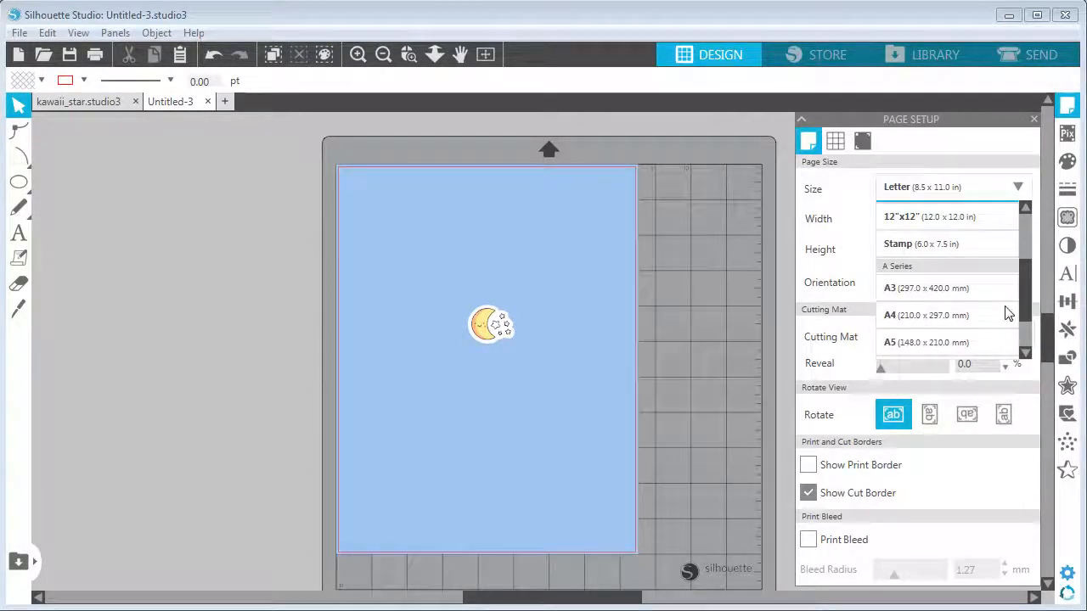
pyautogui.click(1006, 190)
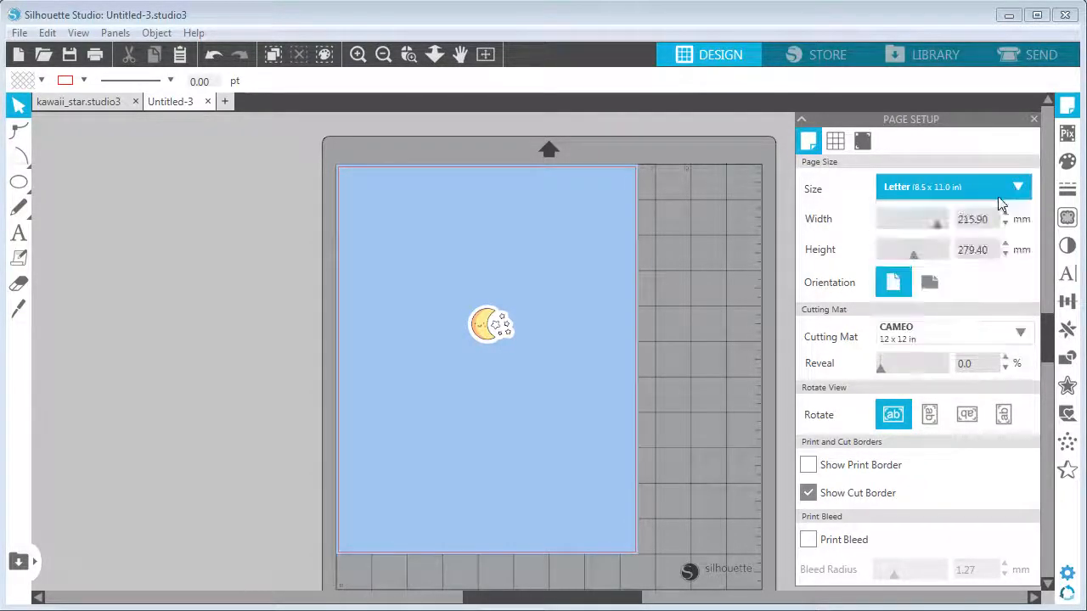
# Step: Turn on Type 1 registration marks for the page and set their inset to 10 mm
pyautogui.click(862, 148)
pyautogui.click(915, 188)
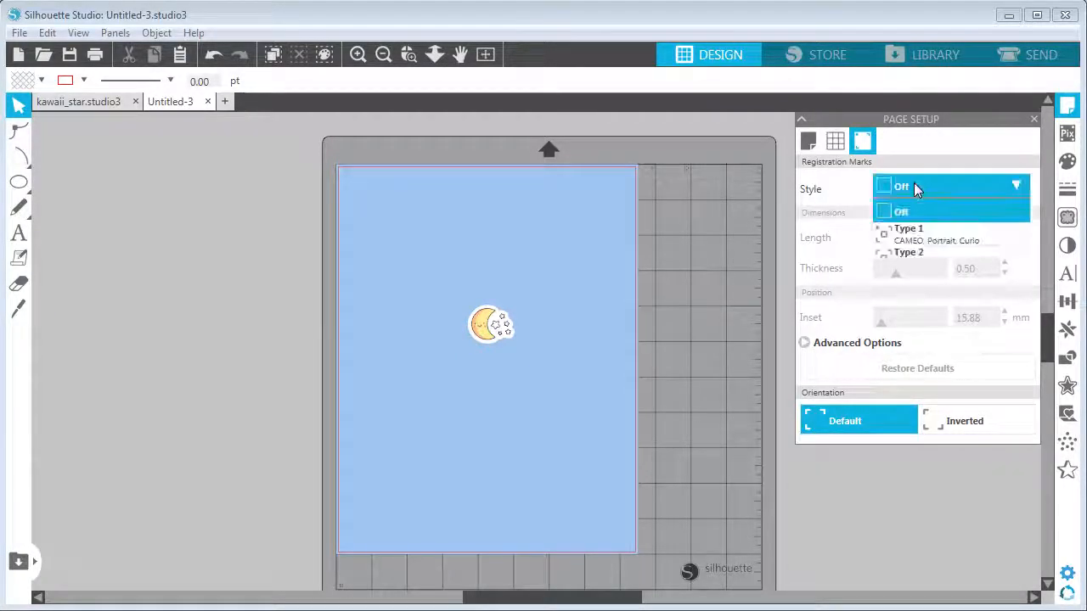
pyautogui.click(915, 233)
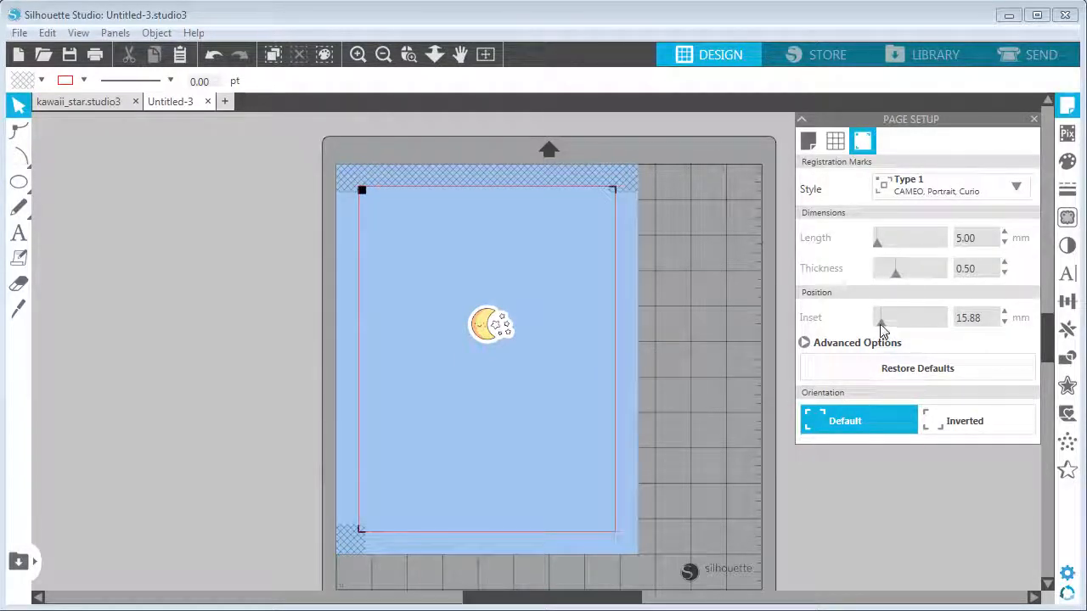
pyautogui.moveTo(881, 328); pyautogui.dragTo(873, 326)
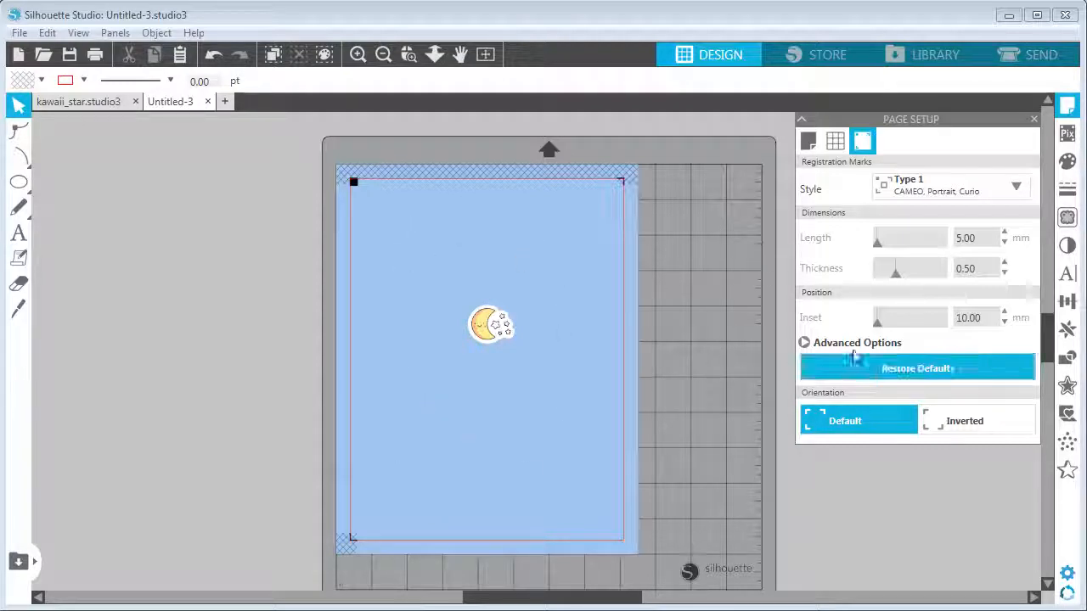
# Step: Try a 15 mm length and 25 mm inset for the registration marks, and return them to 5 mm and 10 mm
pyautogui.moveTo(904, 249); pyautogui.dragTo(923, 244)
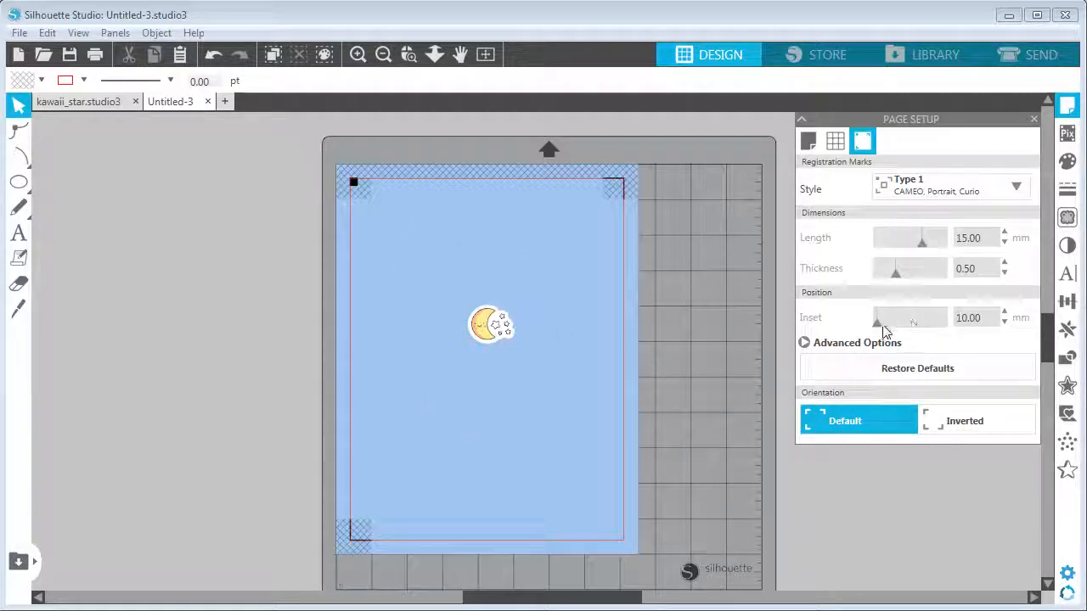
pyautogui.moveTo(880, 326); pyautogui.dragTo(888, 321)
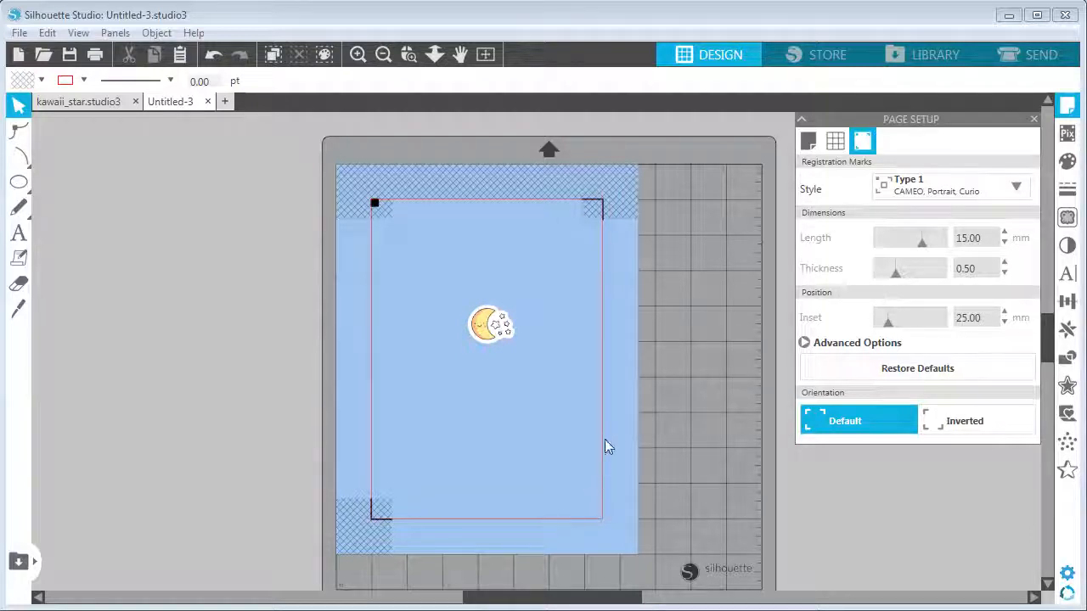
pyautogui.moveTo(888, 321); pyautogui.dragTo(877, 321)
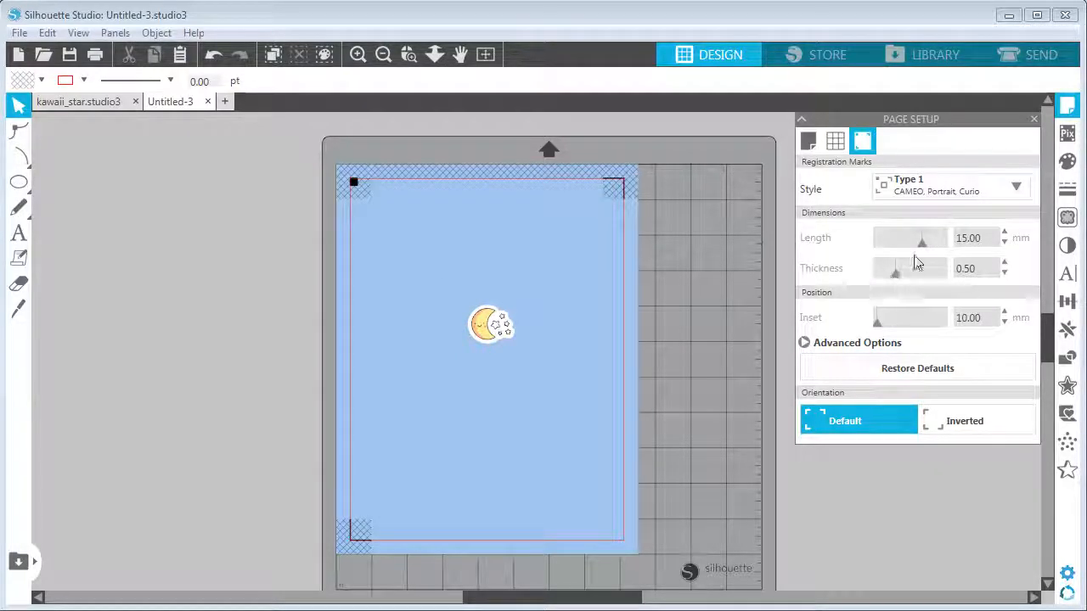
pyautogui.moveTo(921, 242); pyautogui.dragTo(879, 248)
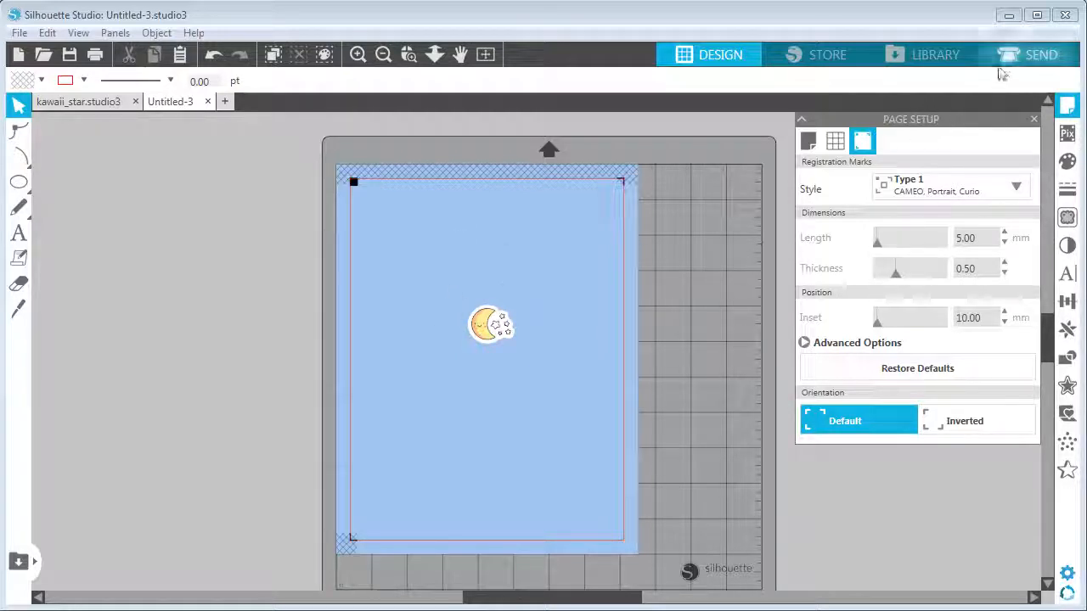
# Step: Go to the cut settings and set all parts of the moon sticker to No Cut
pyautogui.click(1031, 55)
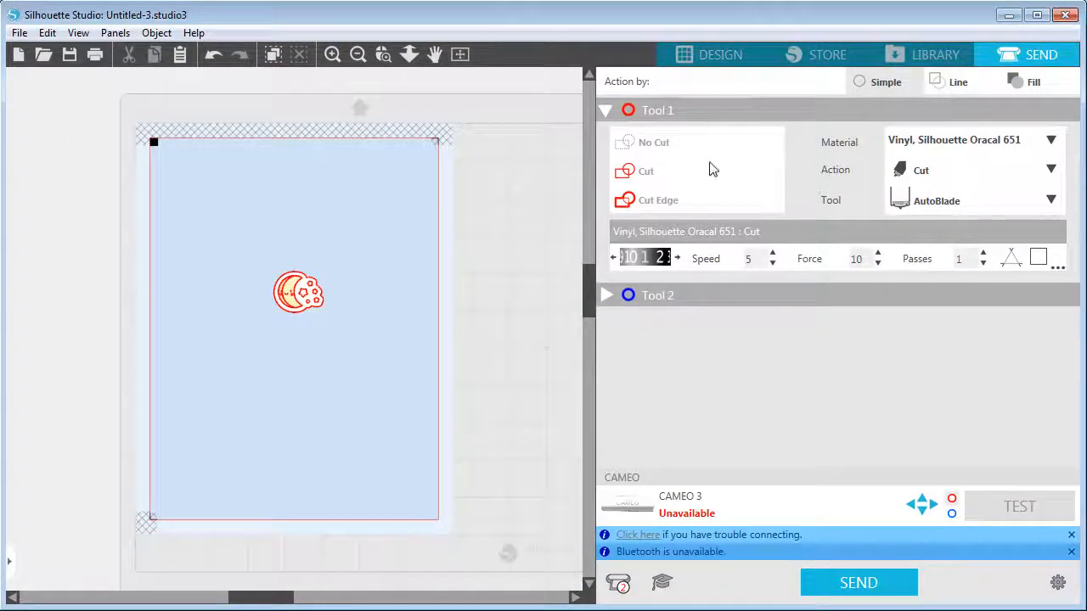
pyautogui.moveTo(247, 246); pyautogui.dragTo(351, 342)
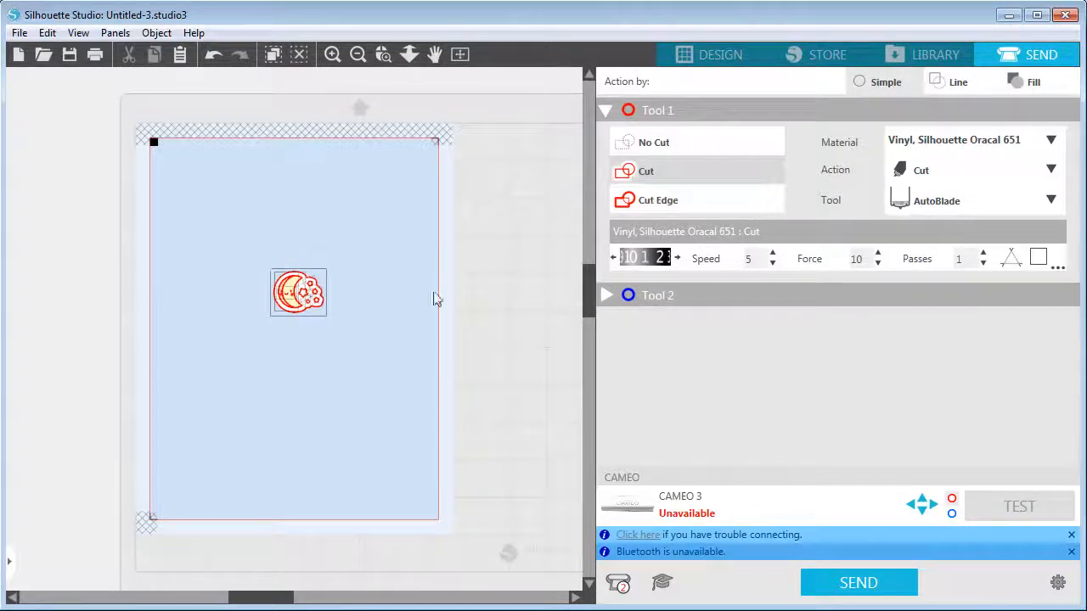
pyautogui.click(647, 144)
pyautogui.click(288, 216)
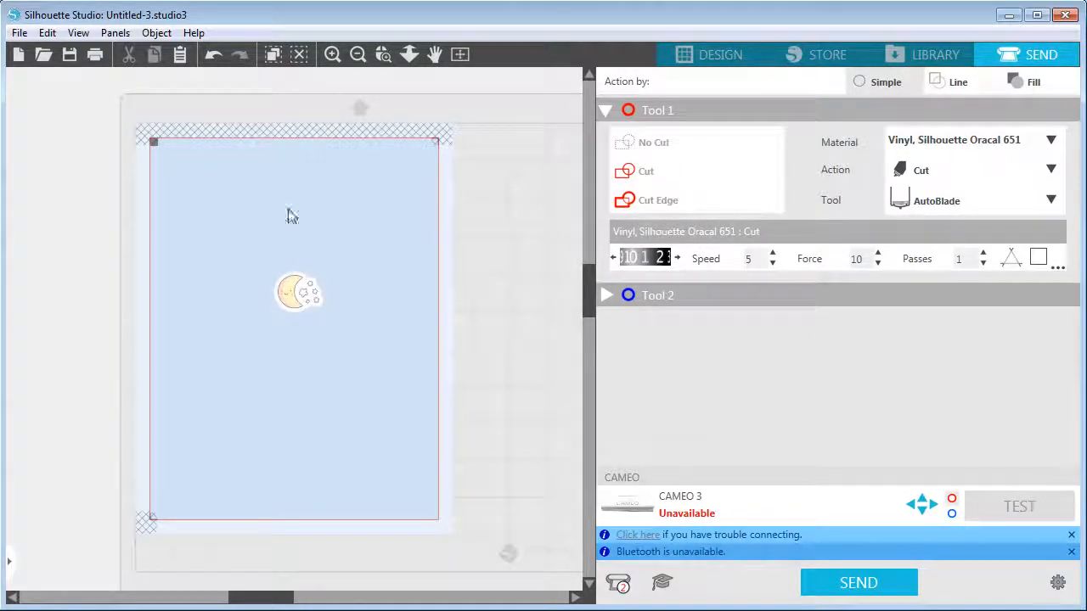
# Step: Set only the white offset shape around the moon and stars to Cut
pyautogui.click(333, 56)
pyautogui.click(333, 56)
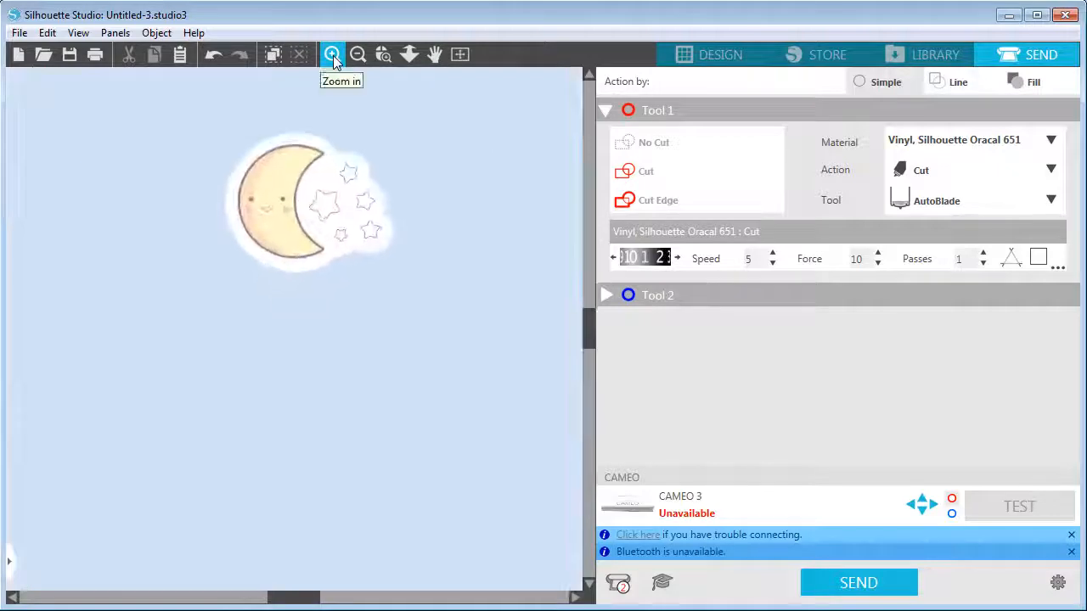
pyautogui.click(333, 56)
pyautogui.click(434, 55)
pyautogui.moveTo(441, 287); pyautogui.dragTo(440, 513)
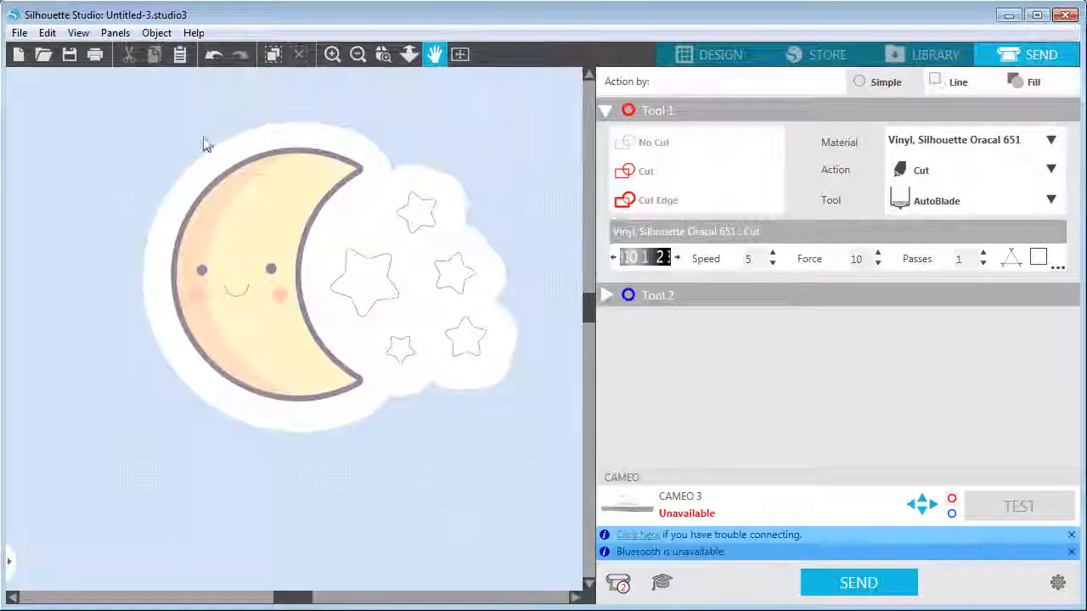
pyautogui.press('Escape')
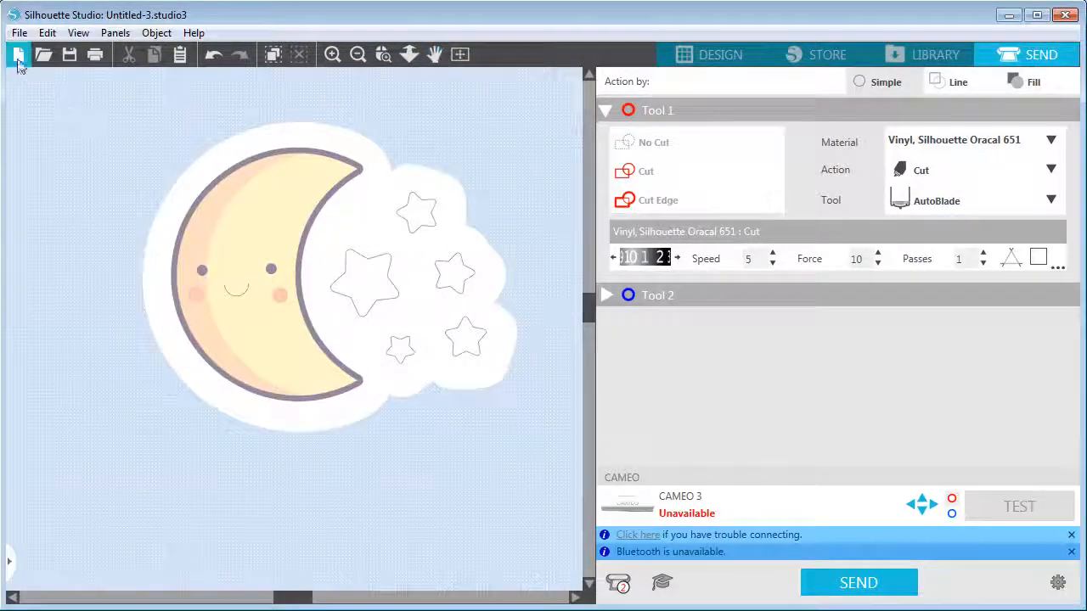
pyautogui.click(339, 136)
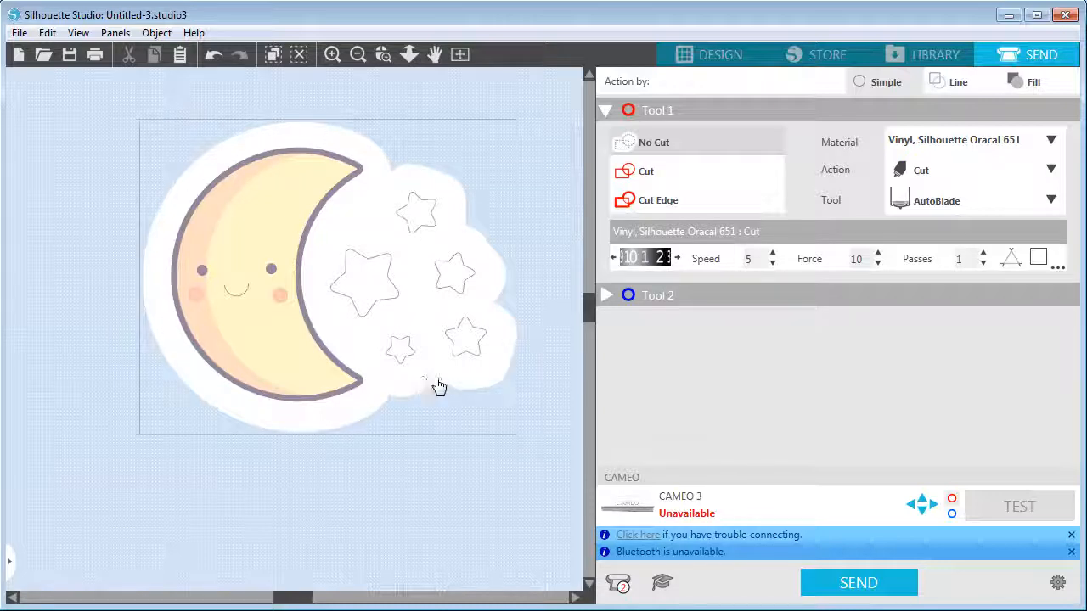
pyautogui.click(652, 174)
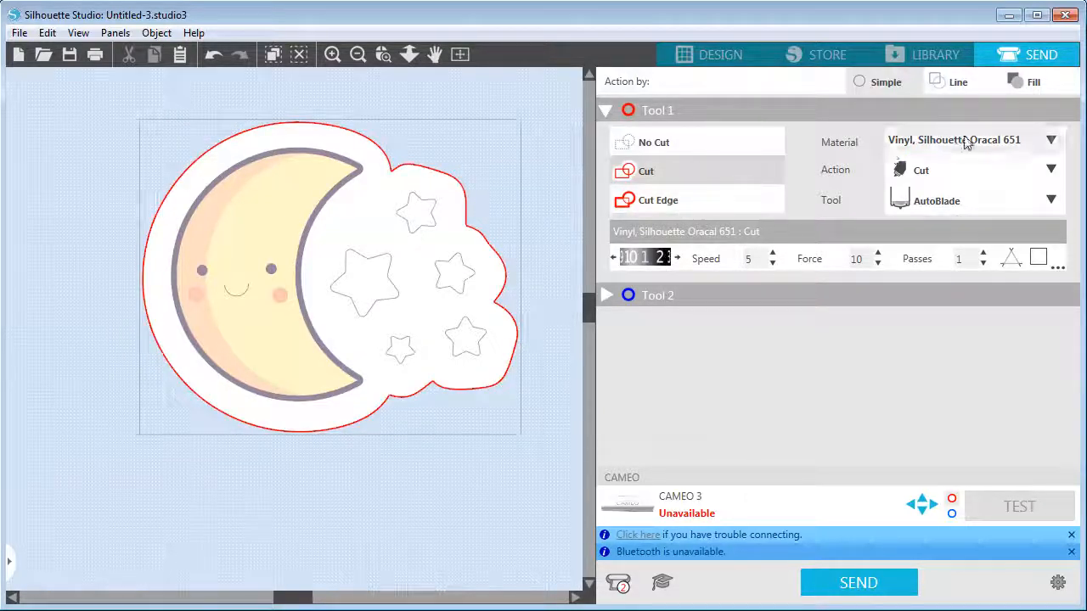
# Step: Choose Sticker Paper, Clear as the cutting material
pyautogui.click(1057, 143)
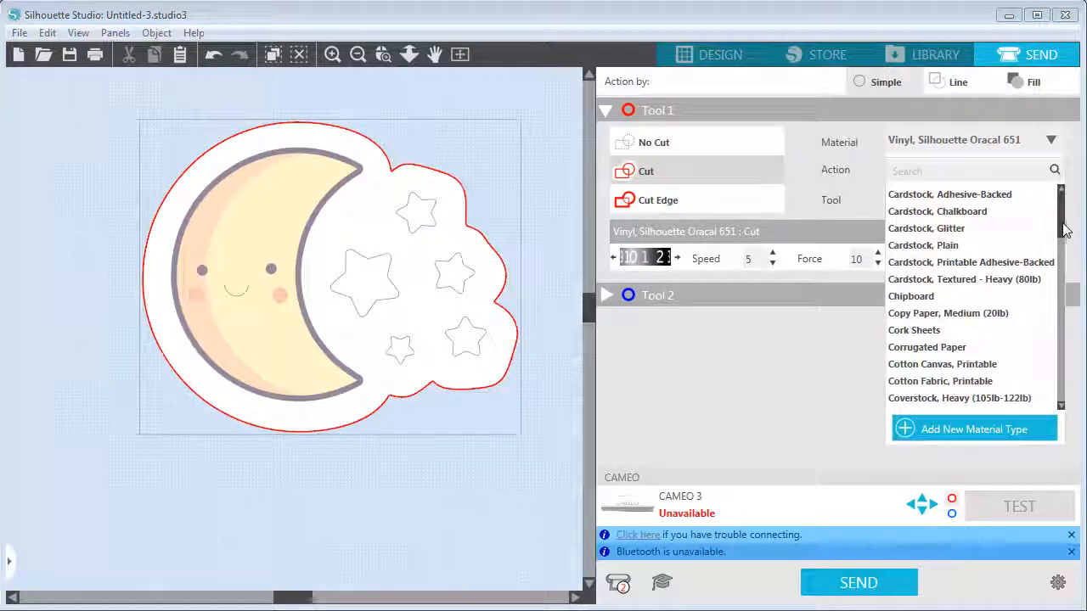
pyautogui.click(1061, 261)
pyautogui.moveTo(1063, 262); pyautogui.dragTo(1058, 355)
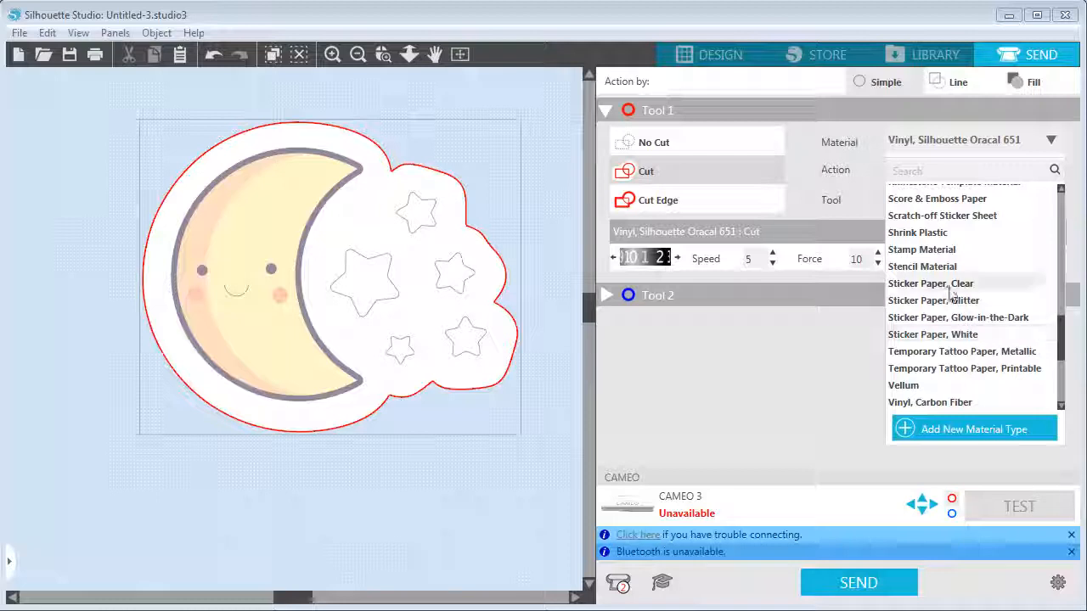
pyautogui.click(944, 283)
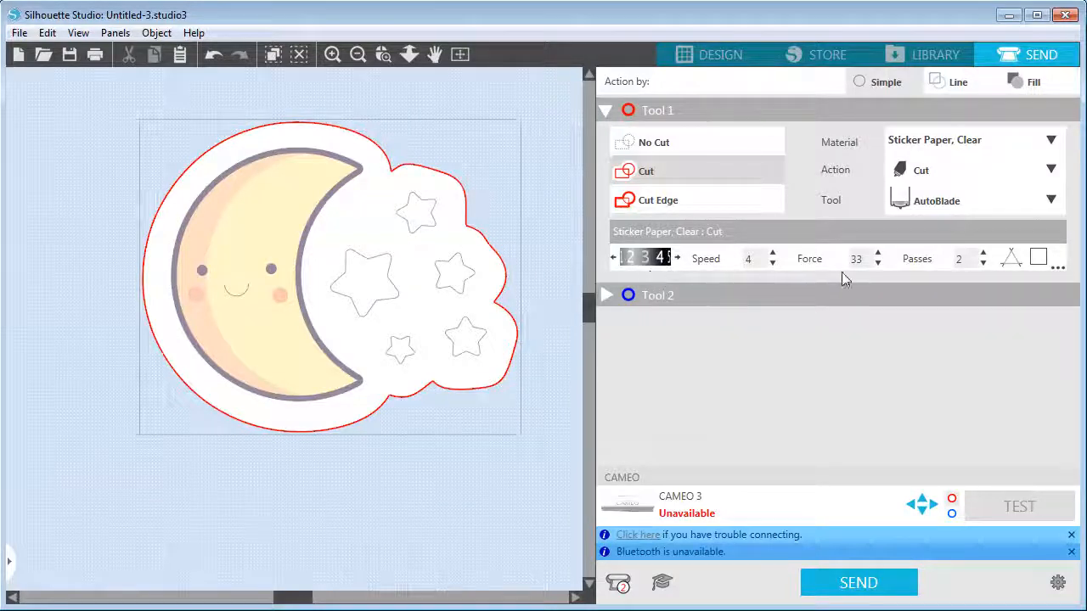
# Step: Lower the cutting force to 28 and the number of passes to 1
pyautogui.click(878, 264)
pyautogui.click(878, 264)
pyautogui.click(878, 264)
pyautogui.click(878, 264)
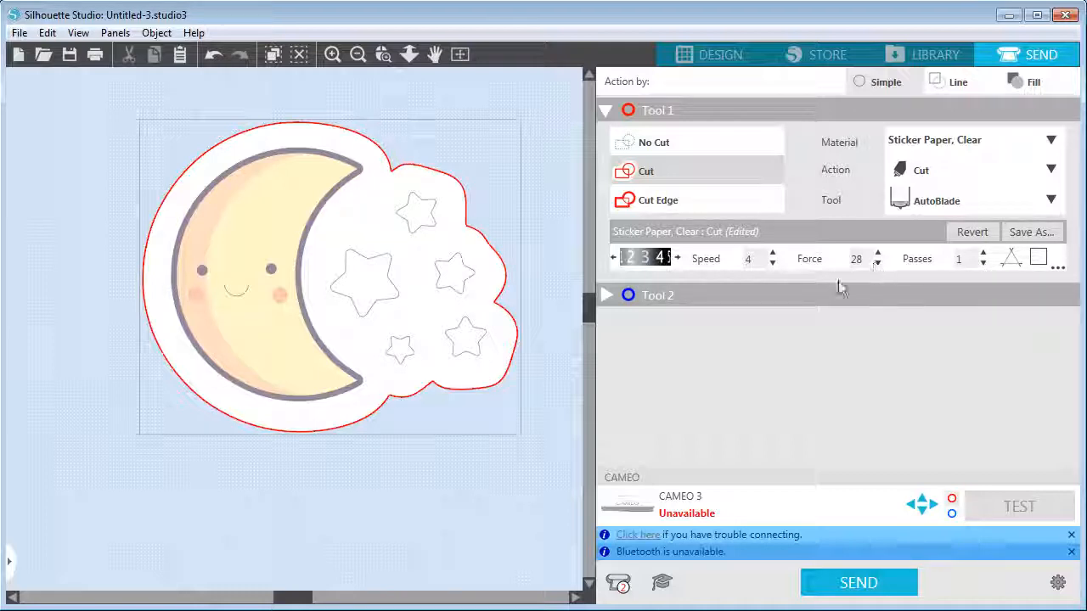
# Step: Examine the whole page with the sticker's cut line and registration marks, and locate the print command
pyautogui.click(357, 54)
pyautogui.click(357, 54)
pyautogui.click(358, 54)
pyautogui.click(357, 54)
pyautogui.click(435, 54)
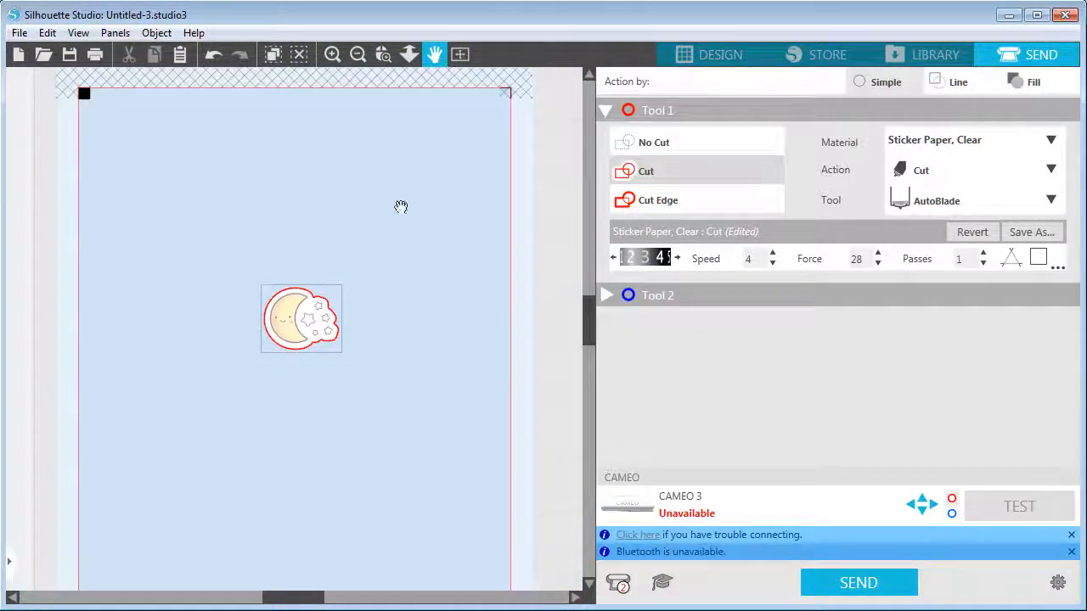
pyautogui.moveTo(399, 207); pyautogui.dragTo(423, 183)
pyautogui.click(18, 32)
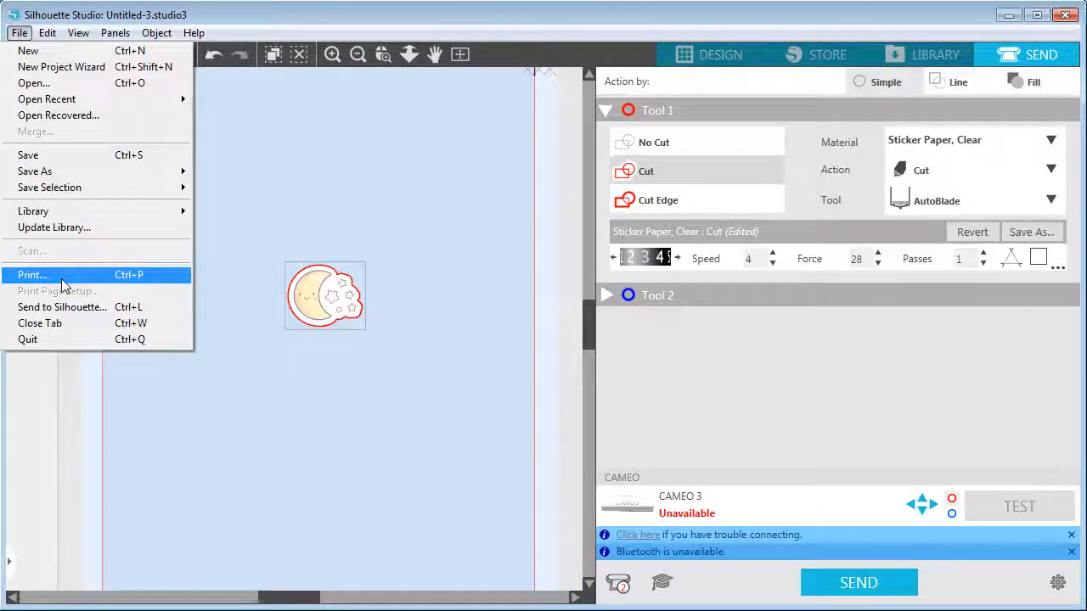
pyautogui.click(19, 32)
pyautogui.click(357, 55)
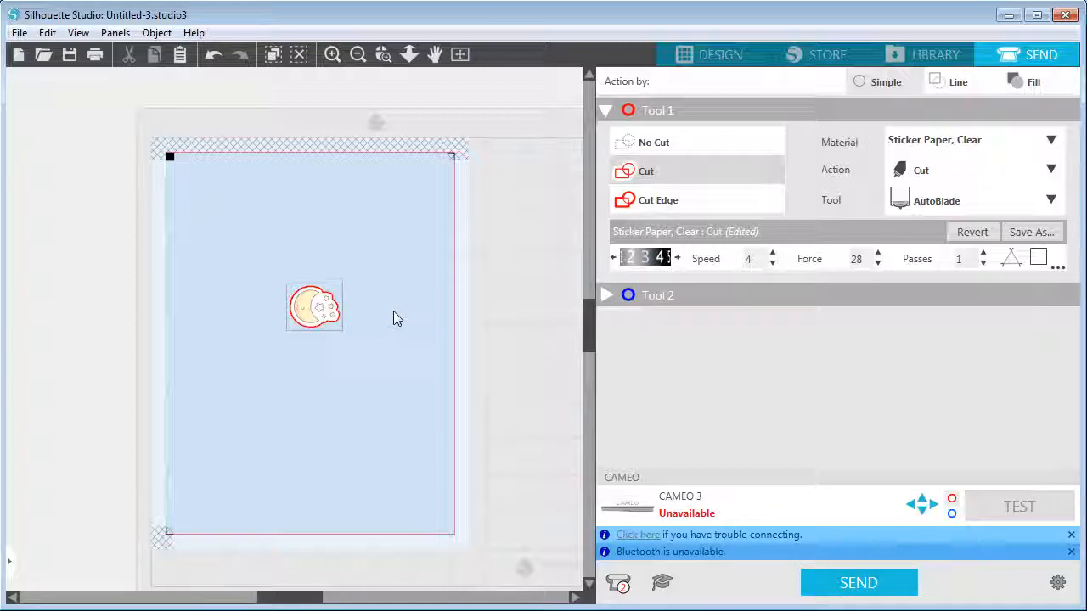
# Step: Return to the design view, switch to the kawaii_star.studio3 document and examine its Kawaii Weather stickers up close
pyautogui.click(689, 54)
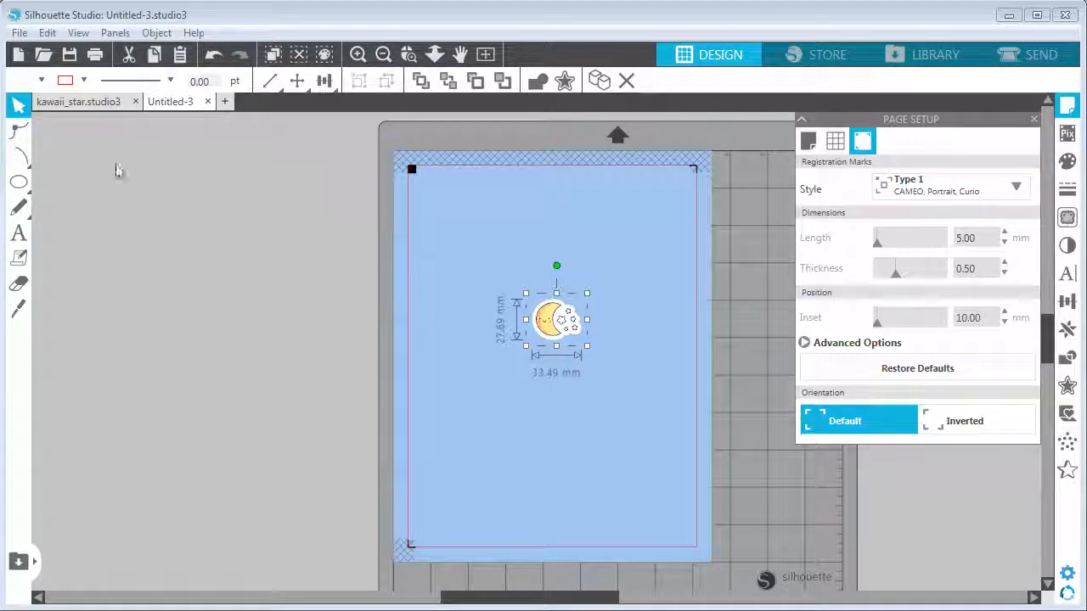
pyautogui.click(95, 103)
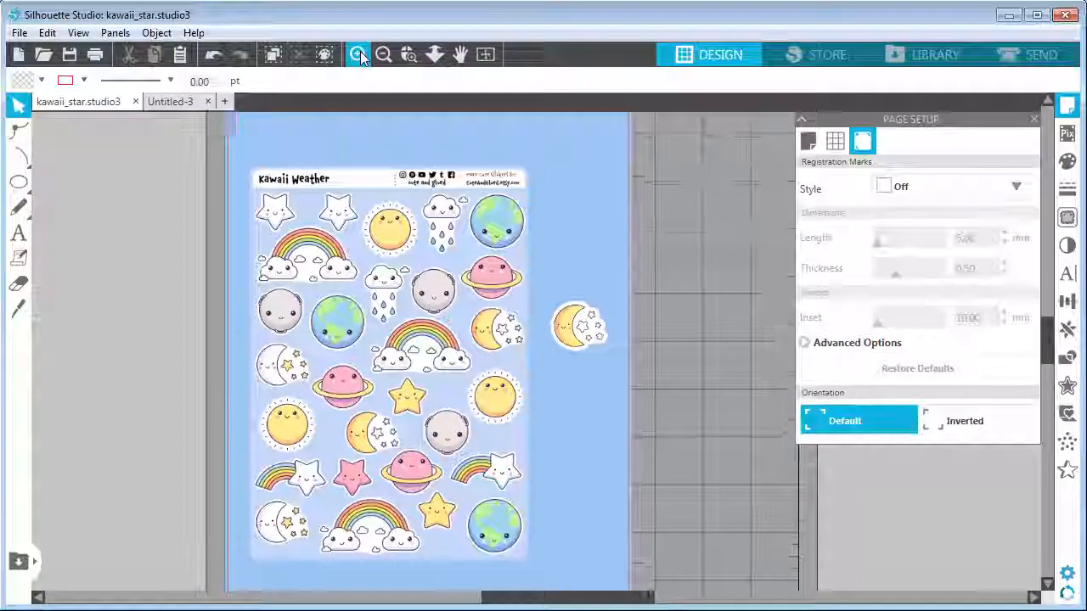
pyautogui.click(360, 51)
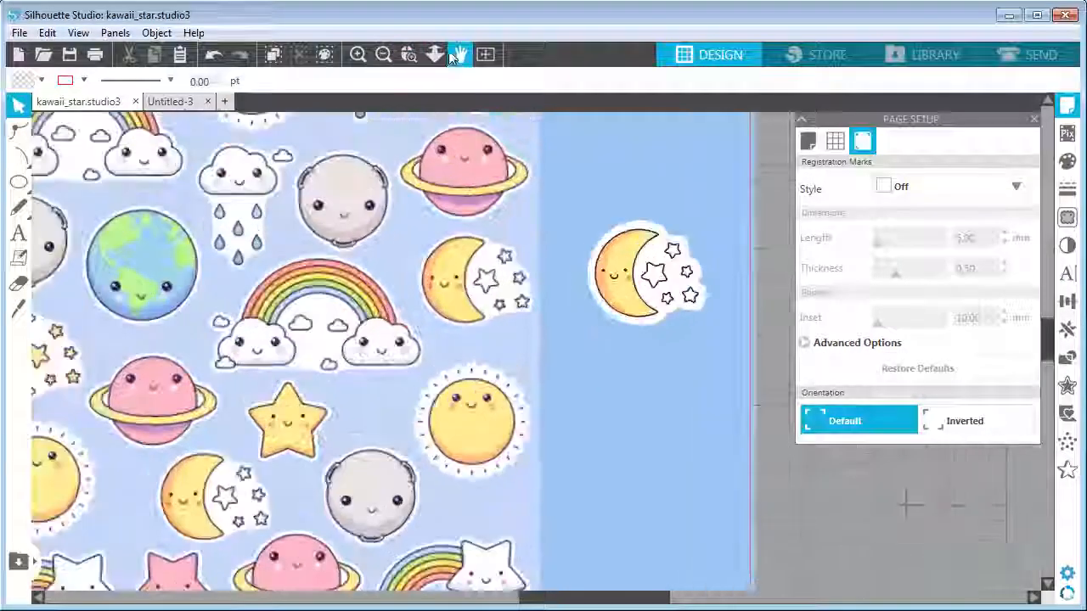
pyautogui.click(458, 56)
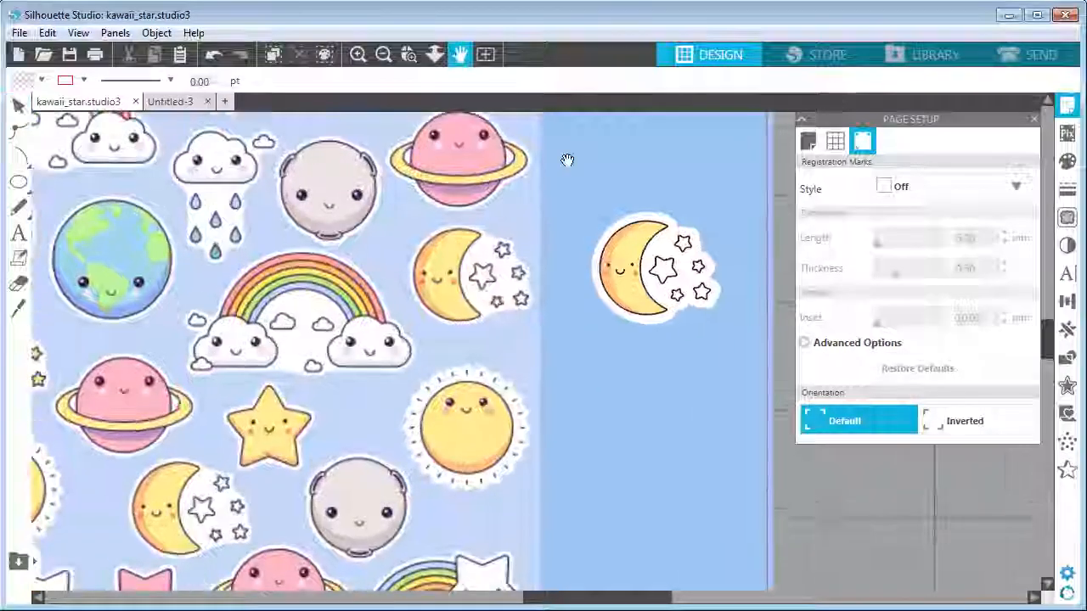
pyautogui.moveTo(573, 172); pyautogui.dragTo(781, 381)
pyautogui.hotkey('ctrl', '=')
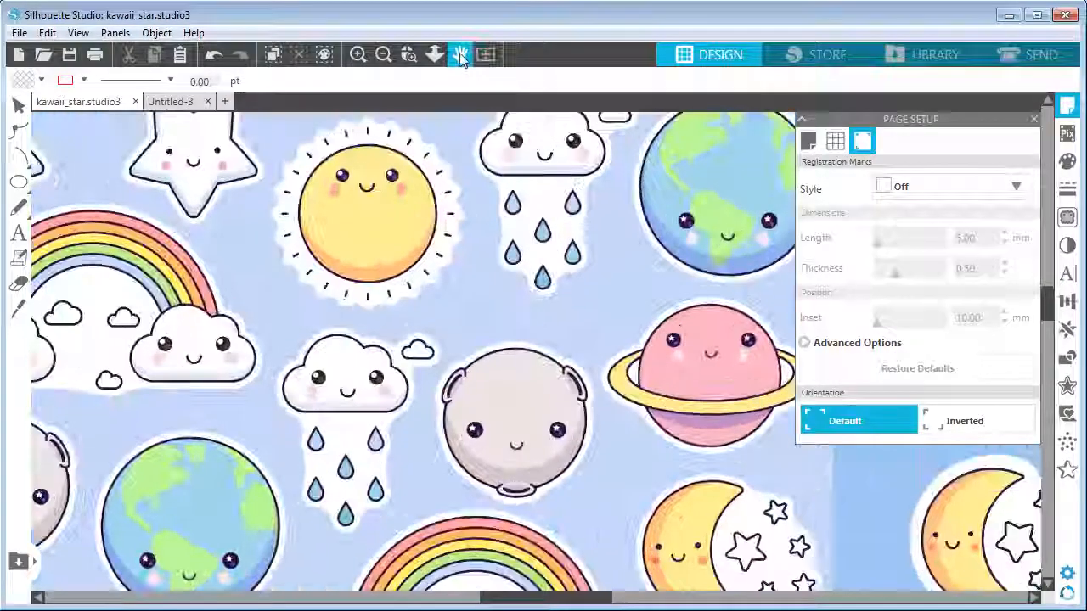
pyautogui.moveTo(464, 139); pyautogui.dragTo(305, 261)
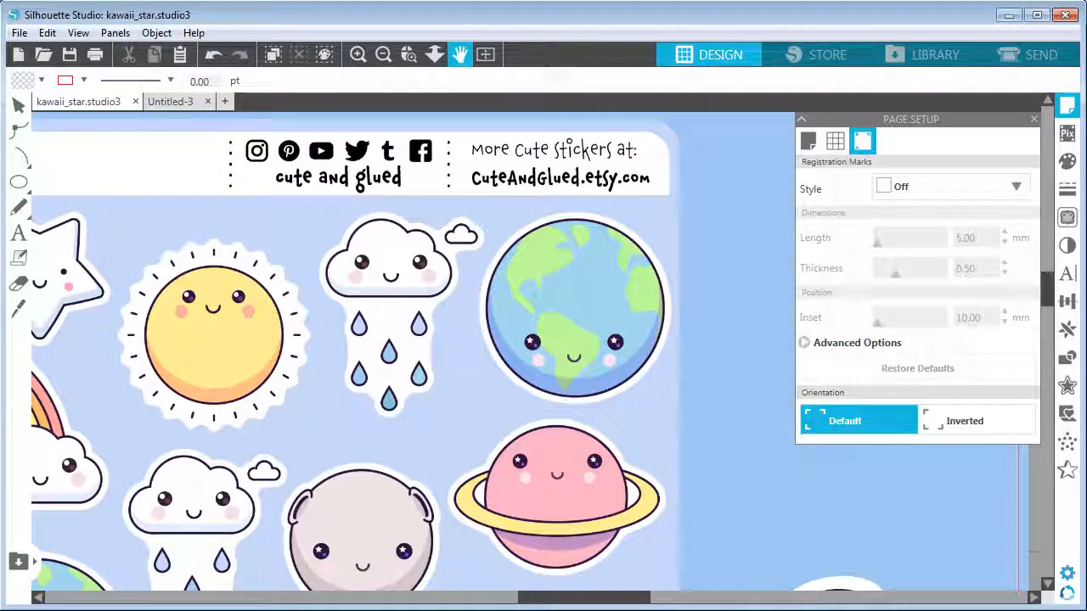